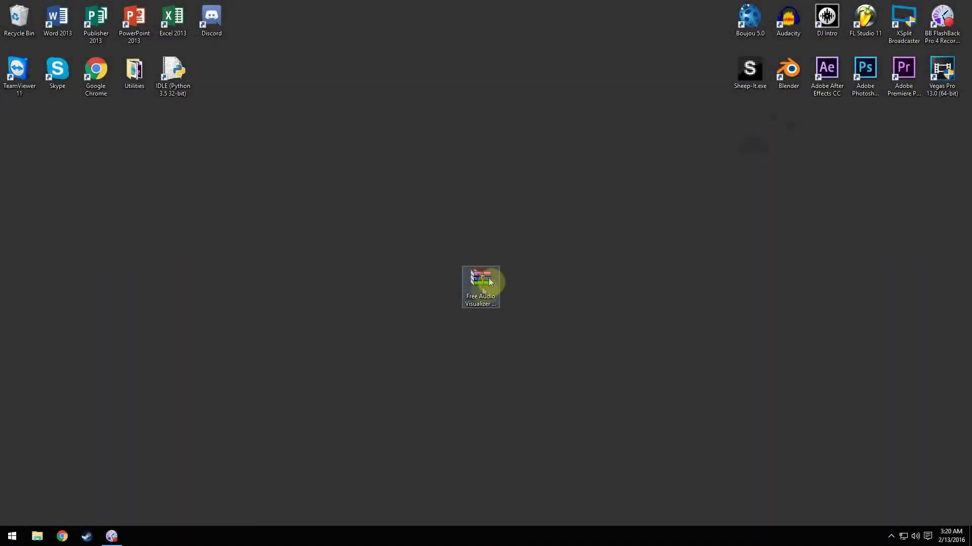
# - Extract the Free Audio Visualizer Template folder from the zip archive to the desktop and close the archive window
pyautogui.doubleClick(491, 281)
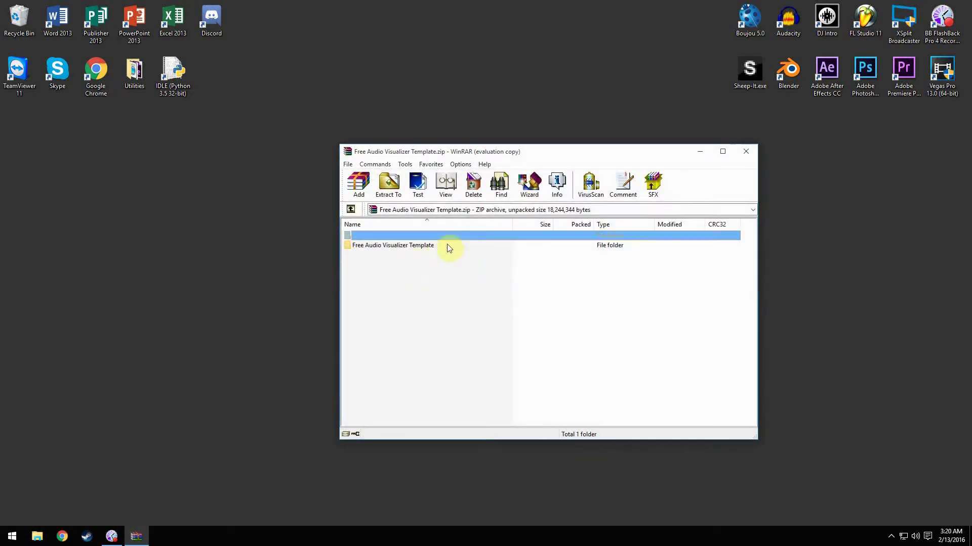
pyautogui.click(602, 299)
pyautogui.moveTo(404, 245); pyautogui.dragTo(425, 292)
pyautogui.click(750, 151)
# - Move the extracted folder and the zip archive together slightly higher on the desktop
pyautogui.moveTo(556, 256); pyautogui.dragTo(420, 327)
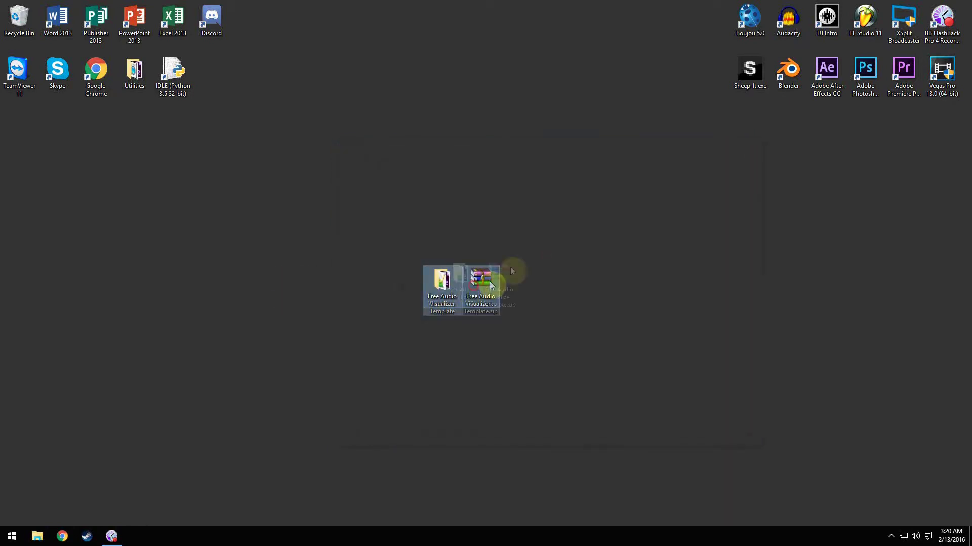
pyautogui.moveTo(491, 282); pyautogui.dragTo(529, 224)
pyautogui.click(602, 259)
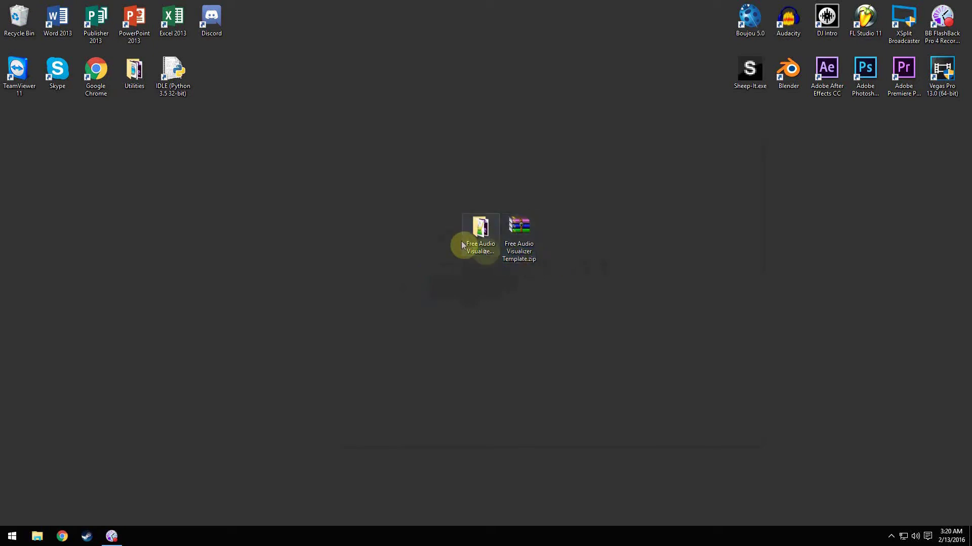
# - Open the extracted Free Audio Visualizer Template folder in a maximized window and close the Downloads folder beside it
pyautogui.click(487, 248)
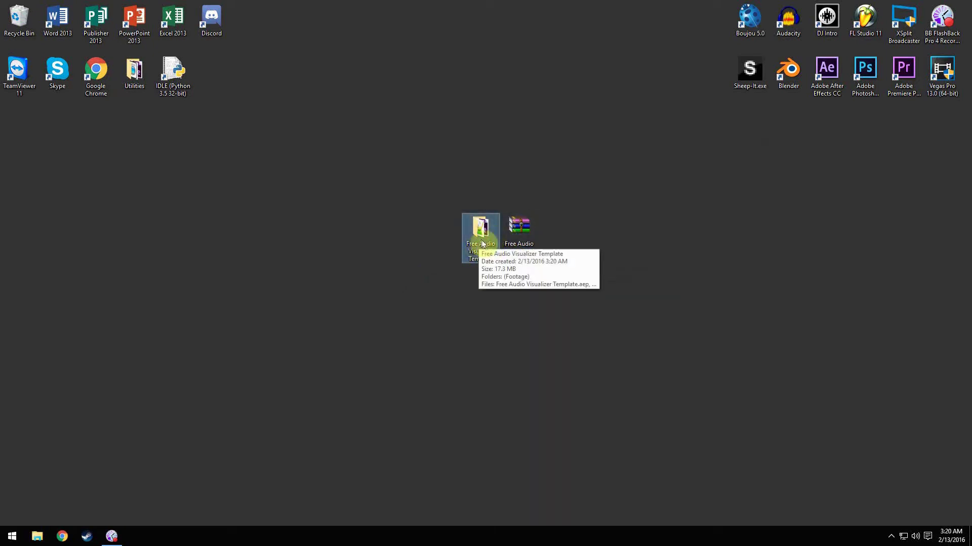
pyautogui.doubleClick(481, 233)
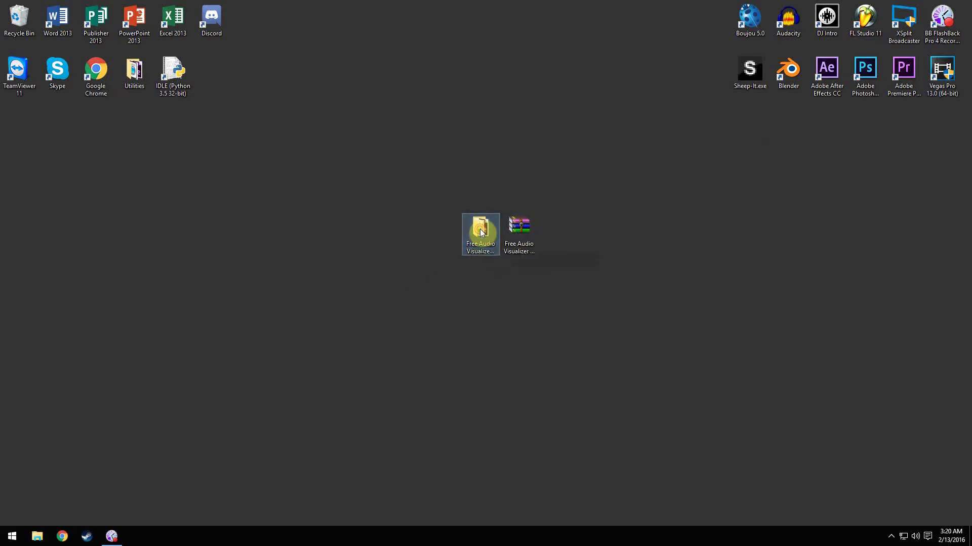
pyautogui.moveTo(870, 228); pyautogui.dragTo(704, 3)
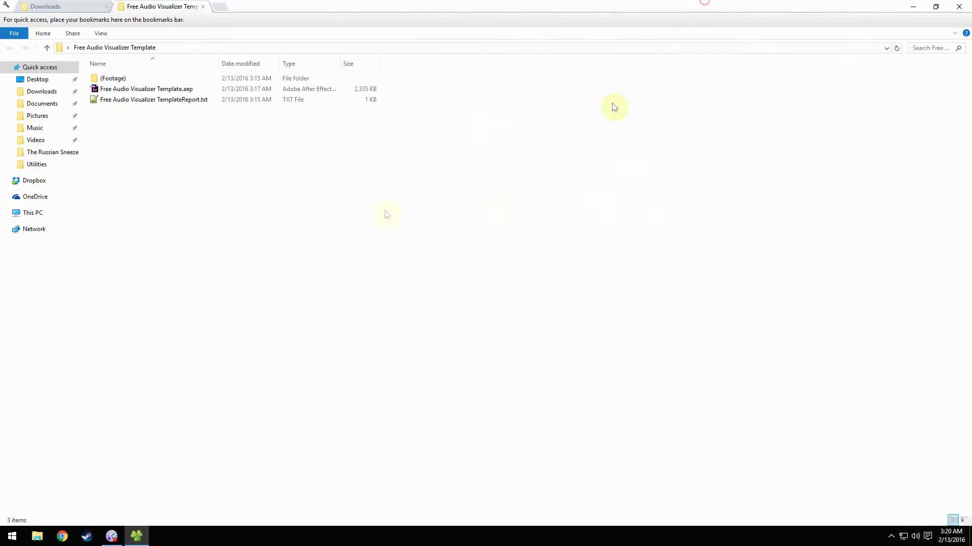
pyautogui.doubleClick(70, 7)
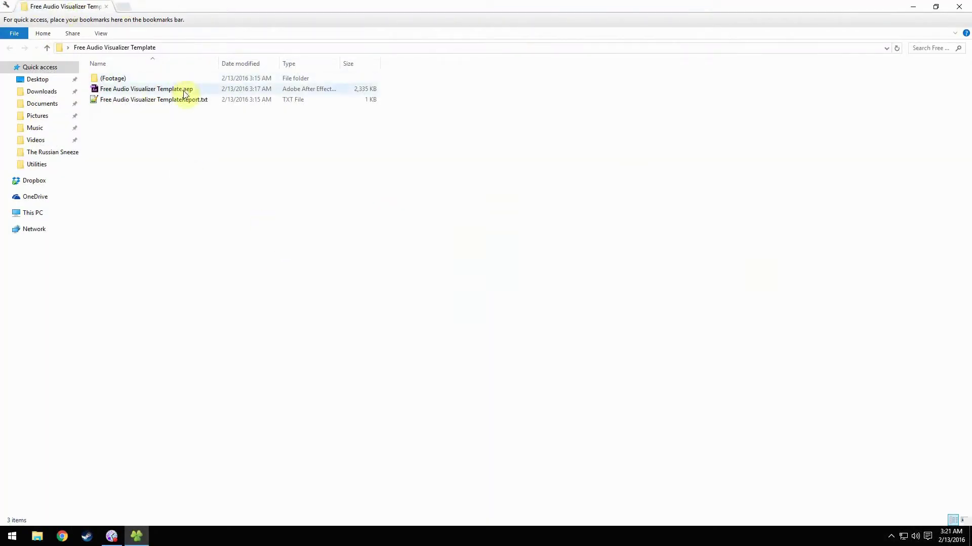
# - Review the template folder's contents and open Free Audio Visualizer Template.aep in After Effects
pyautogui.click(129, 80)
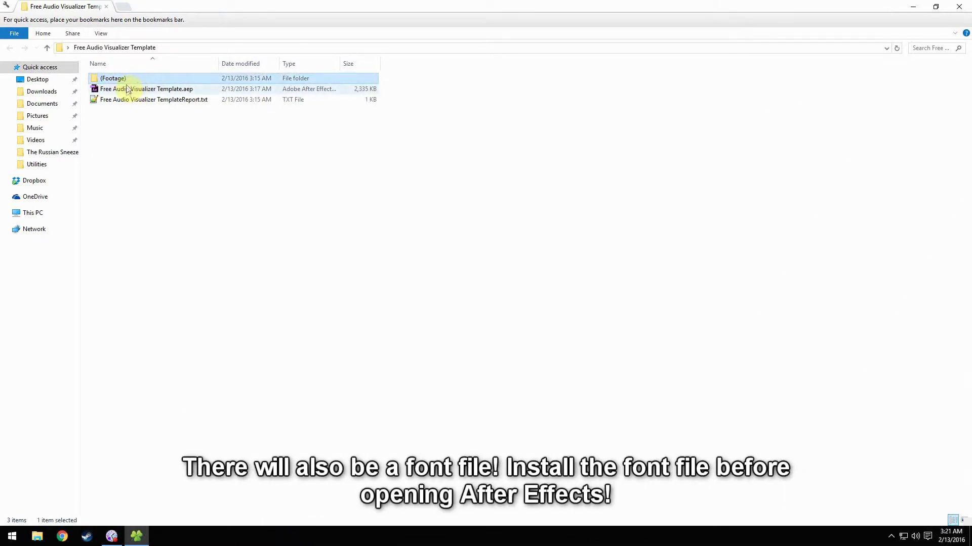
pyautogui.click(126, 92)
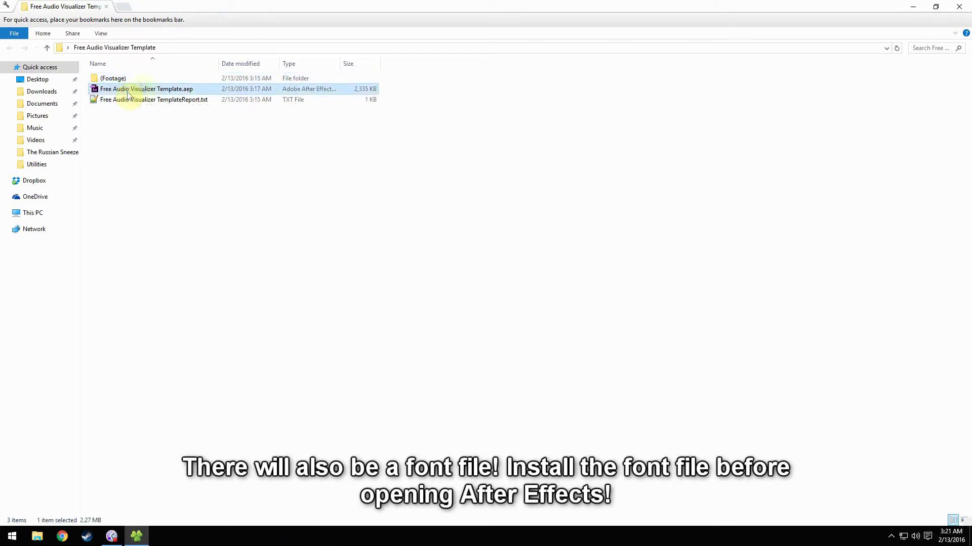
pyautogui.click(137, 103)
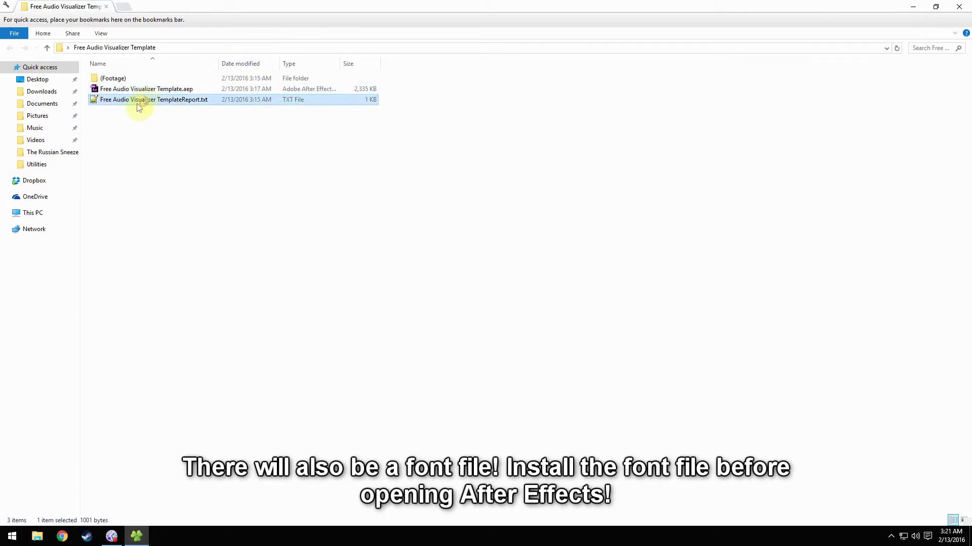
pyautogui.click(181, 93)
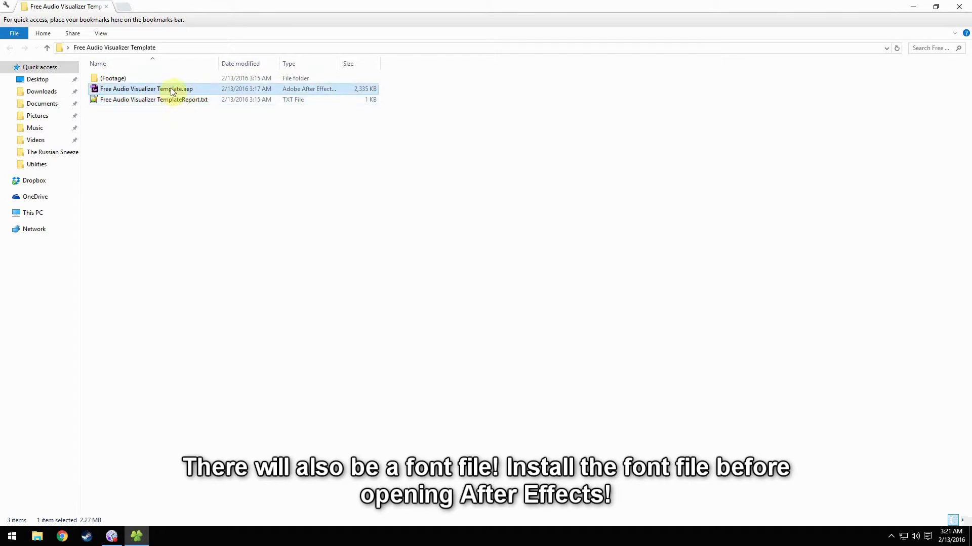
pyautogui.doubleClick(171, 90)
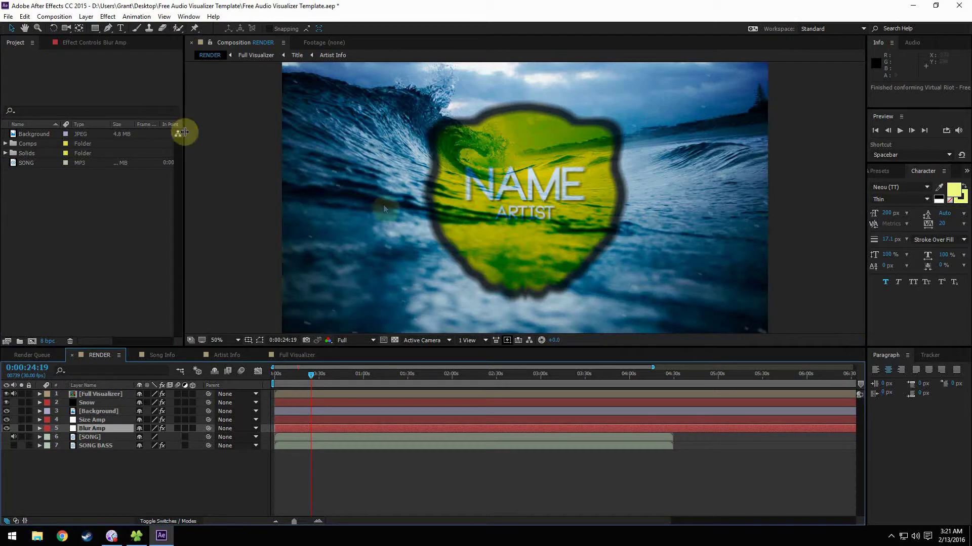
# - Preview the RENDER composition at about 0:00:08:27 and 0:00:03:02
pyautogui.click(313, 371)
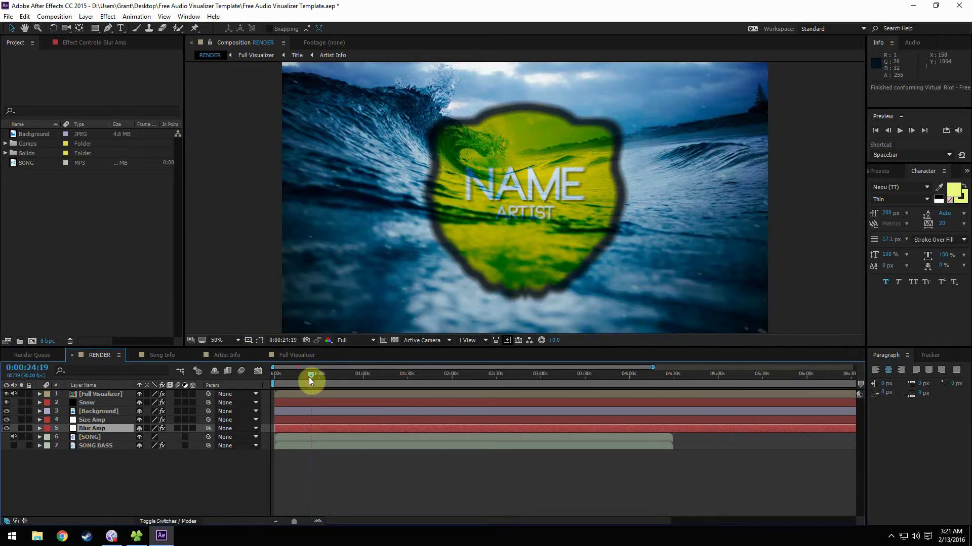
pyautogui.moveTo(310, 381); pyautogui.dragTo(298, 385)
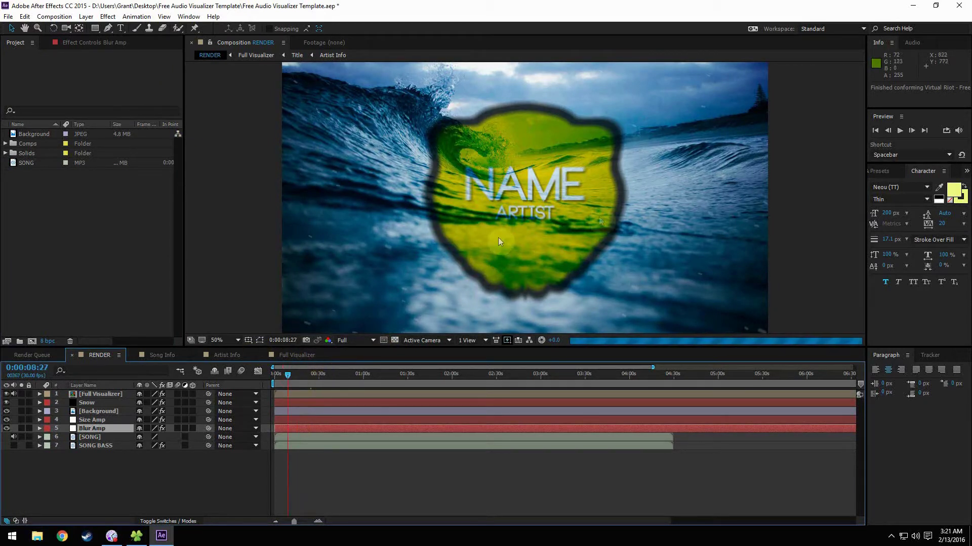
pyautogui.click(278, 381)
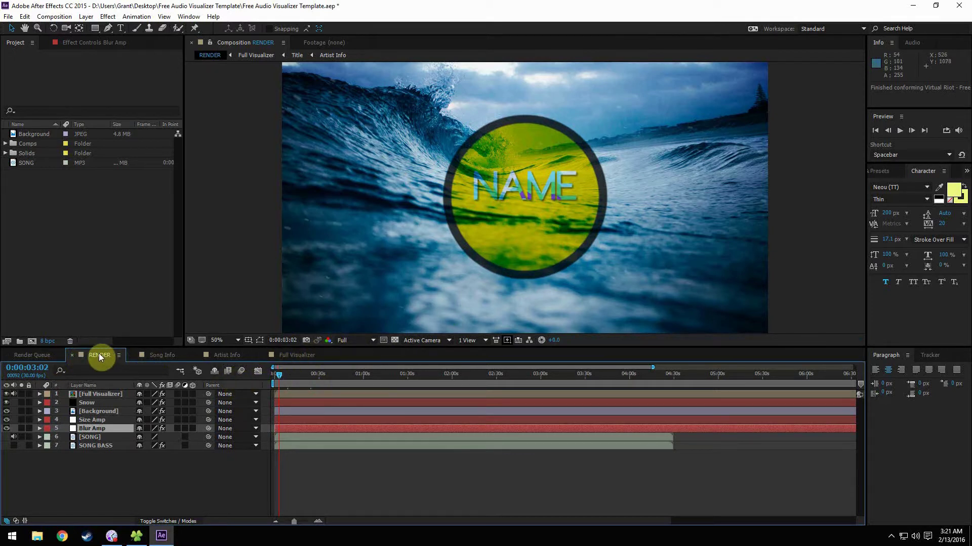
# - Examine the Song Info, Artist Info and Full Visualizer compositions and return to the RENDER composition
pyautogui.click(162, 355)
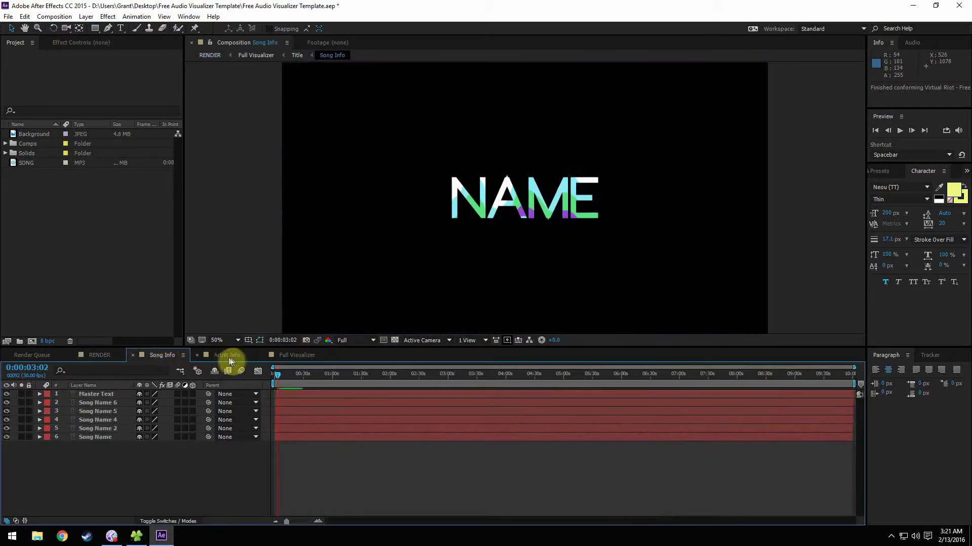
pyautogui.click(233, 355)
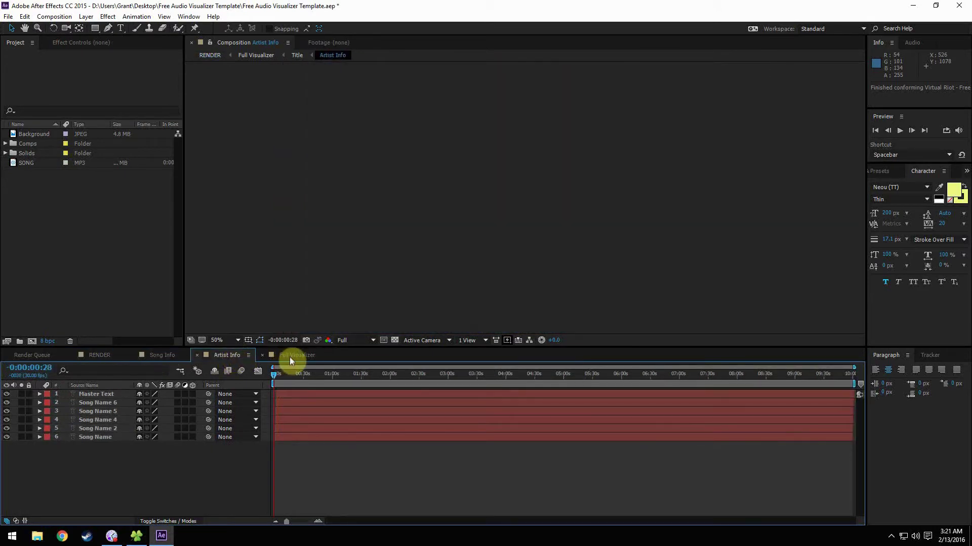
pyautogui.click(284, 374)
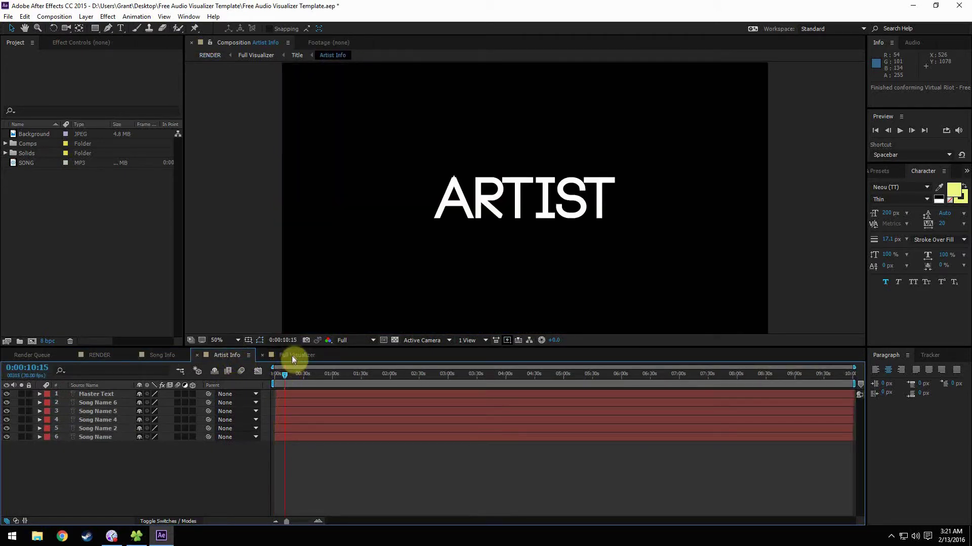
pyautogui.click(292, 354)
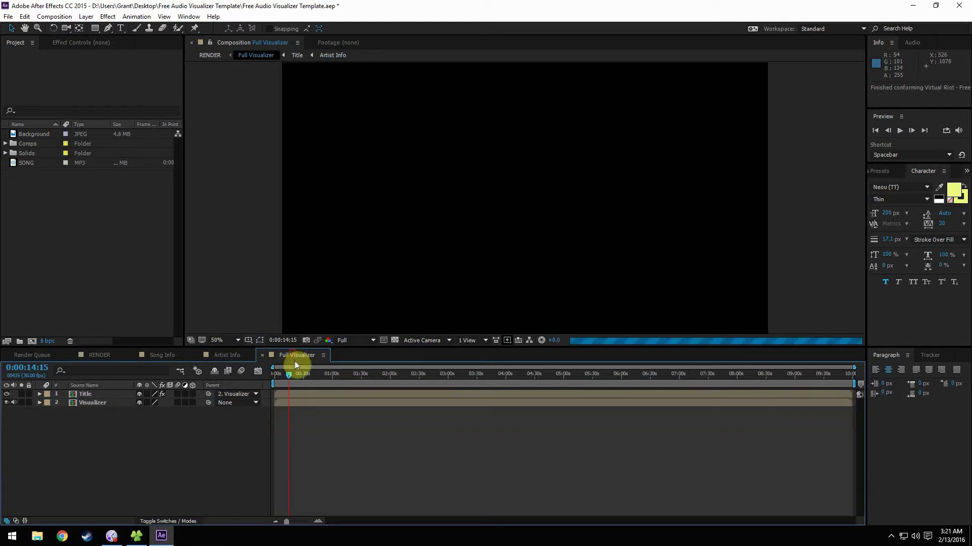
pyautogui.click(98, 355)
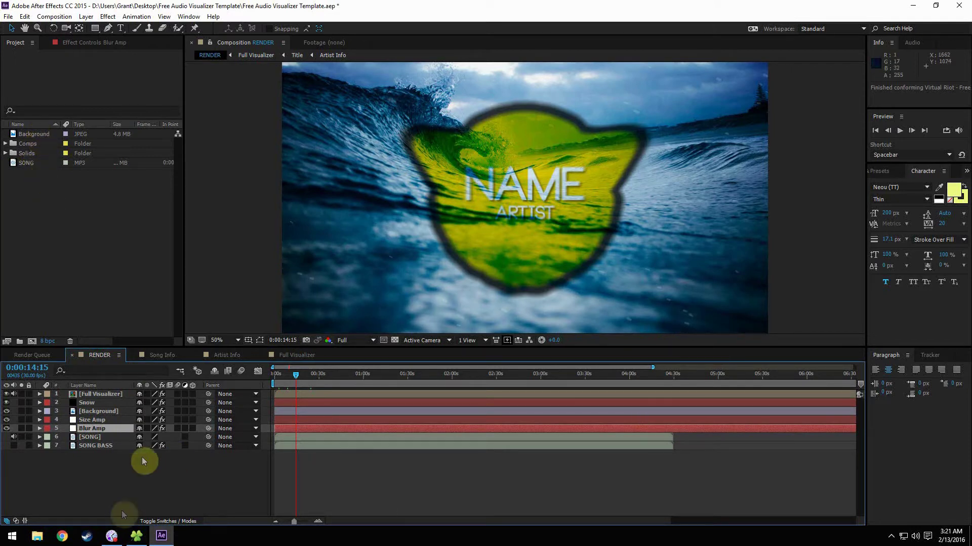
# - Search the web in Chrome for "virtual riot free song" and open the Virtual Riot - Lunar (Free Download) video, paused
pyautogui.click(62, 536)
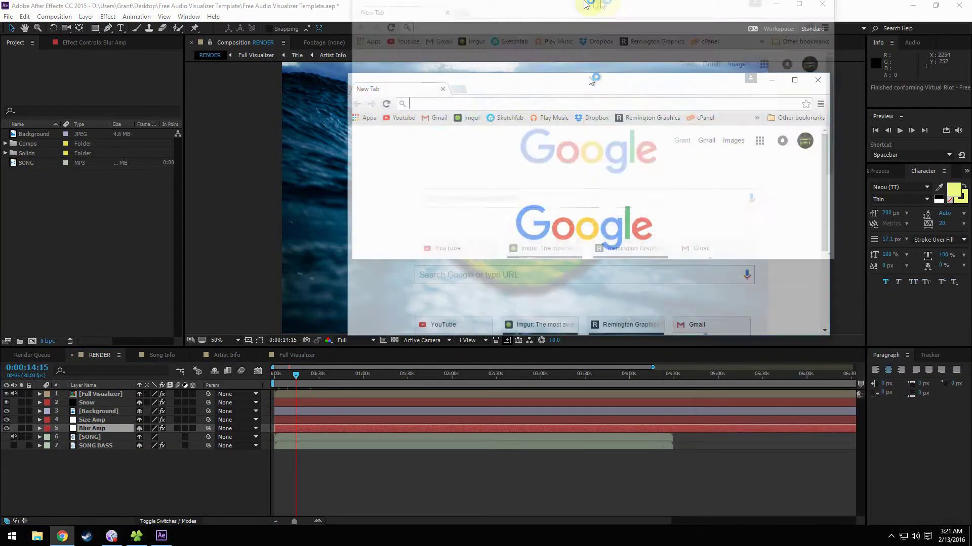
pyautogui.moveTo(591, 81); pyautogui.dragTo(587, 3)
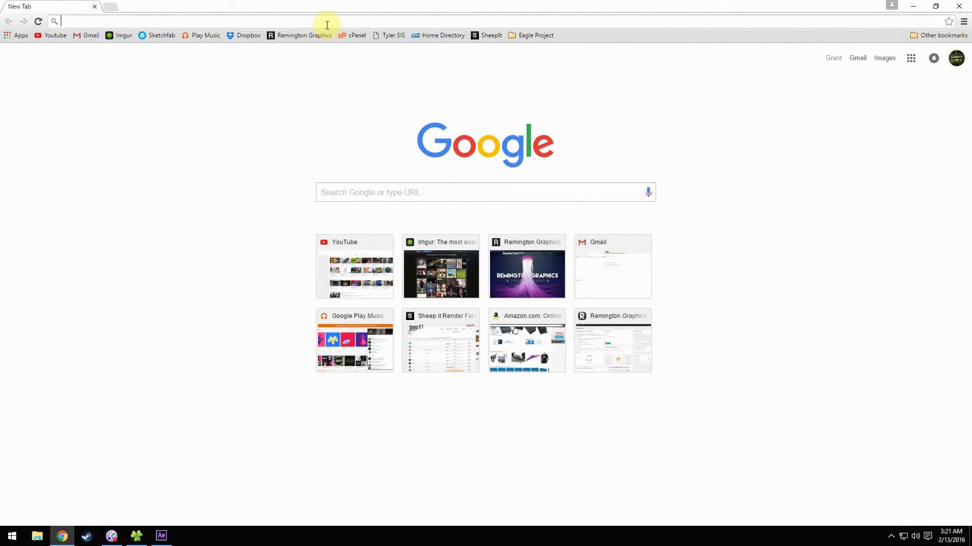
pyautogui.write('virtual riot')
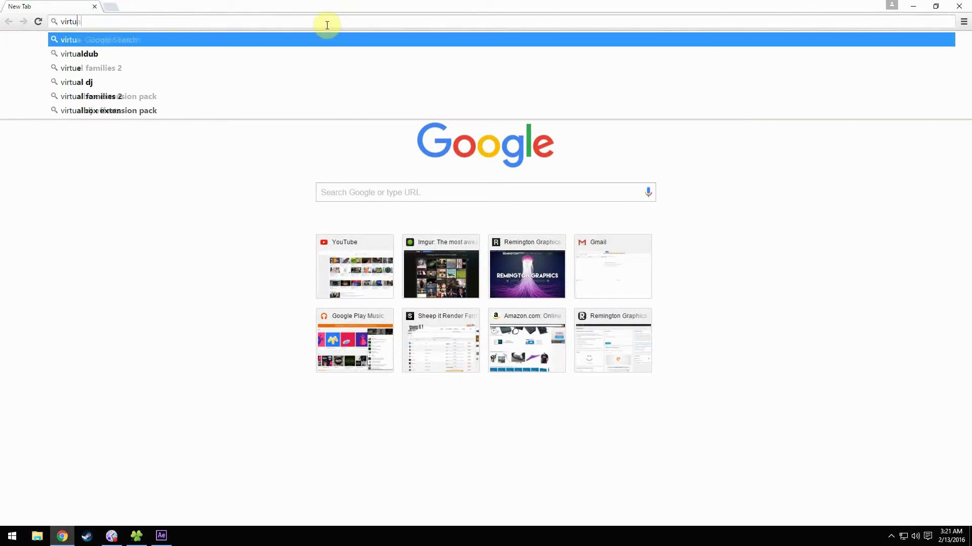
pyautogui.write(' free song')
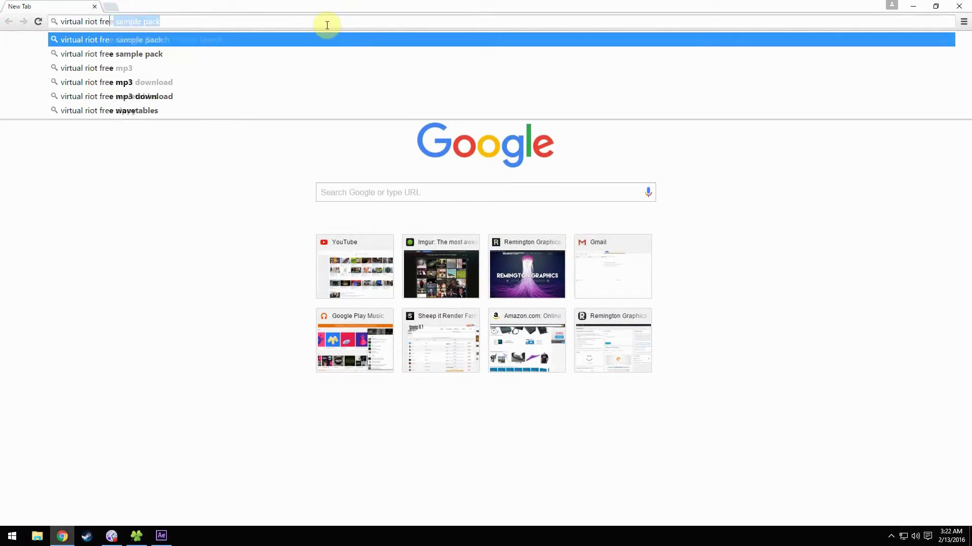
pyautogui.press('Return')
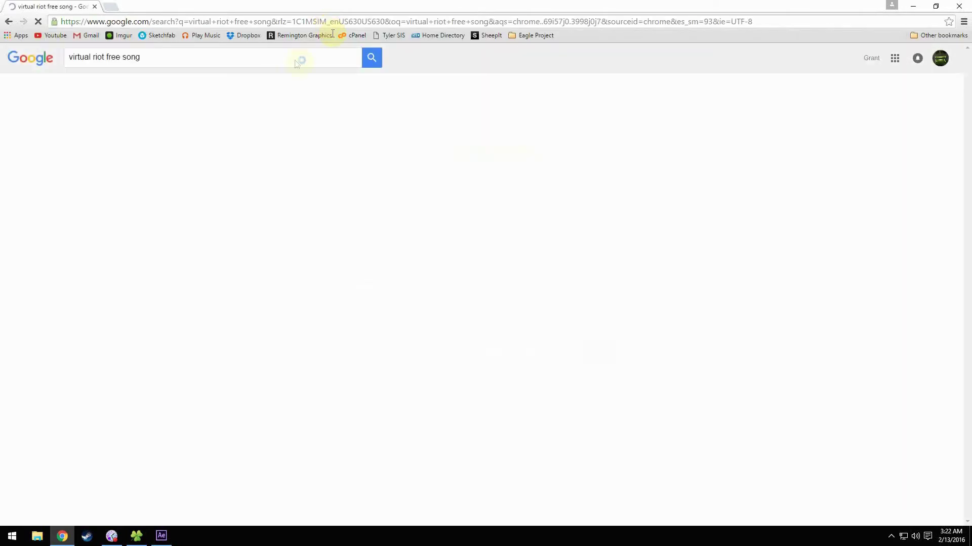
pyautogui.click(141, 346)
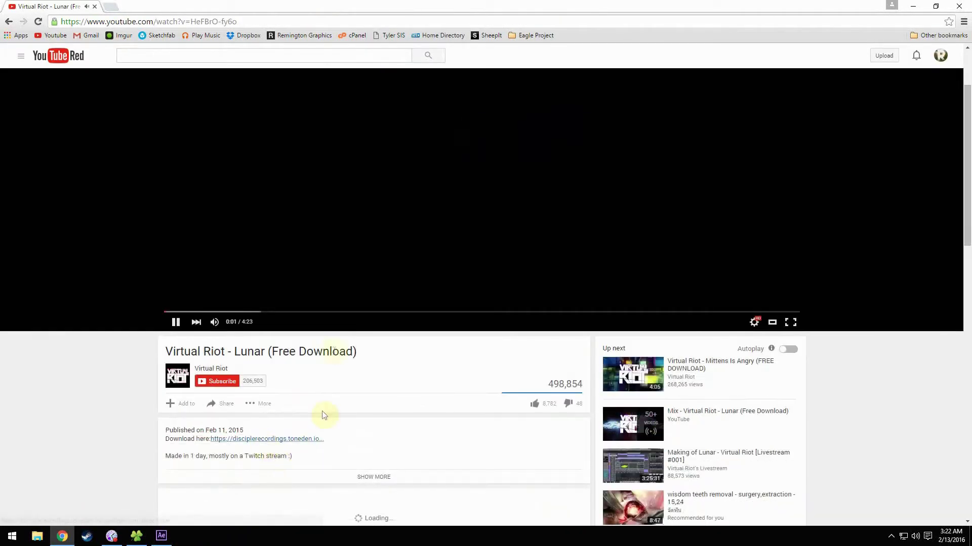
pyautogui.click(357, 264)
# - Try to download the Lunar track from its ToneDen page linked in the video description
pyautogui.click(305, 439)
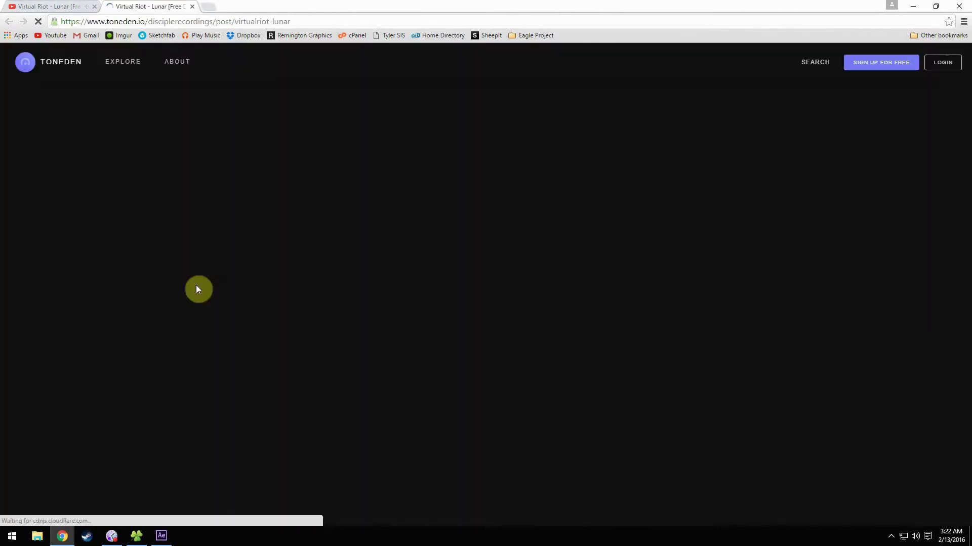
pyautogui.scroll(-2, 198, 289)
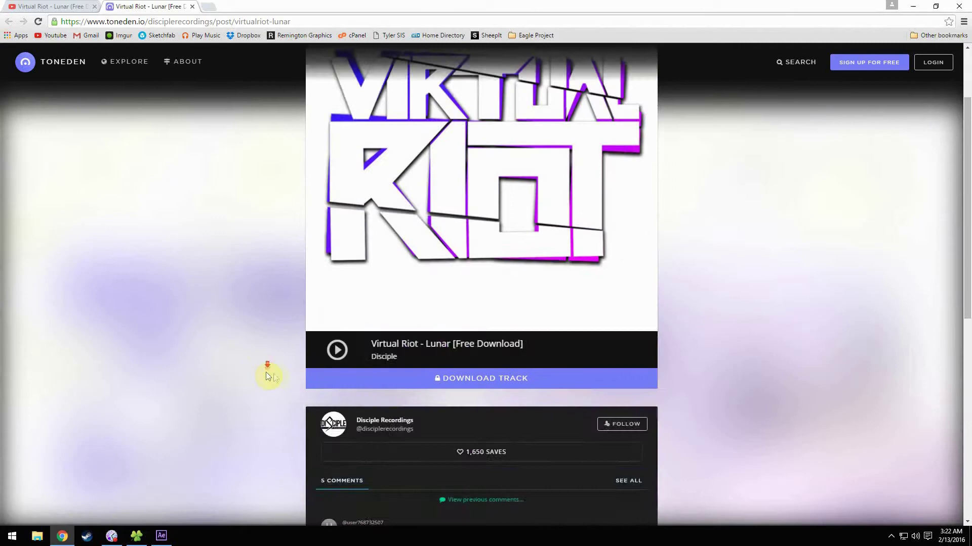
pyautogui.click(467, 375)
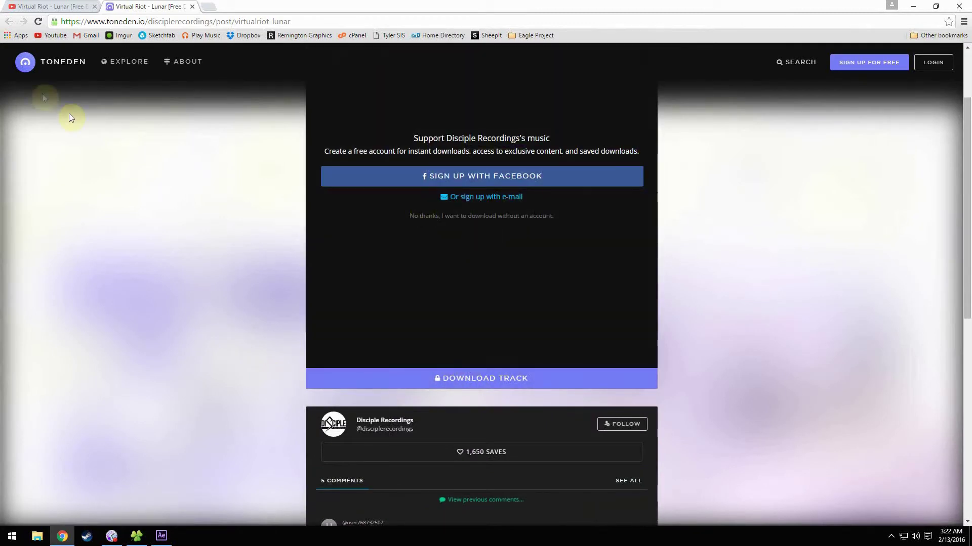
pyautogui.middleClick(124, 7)
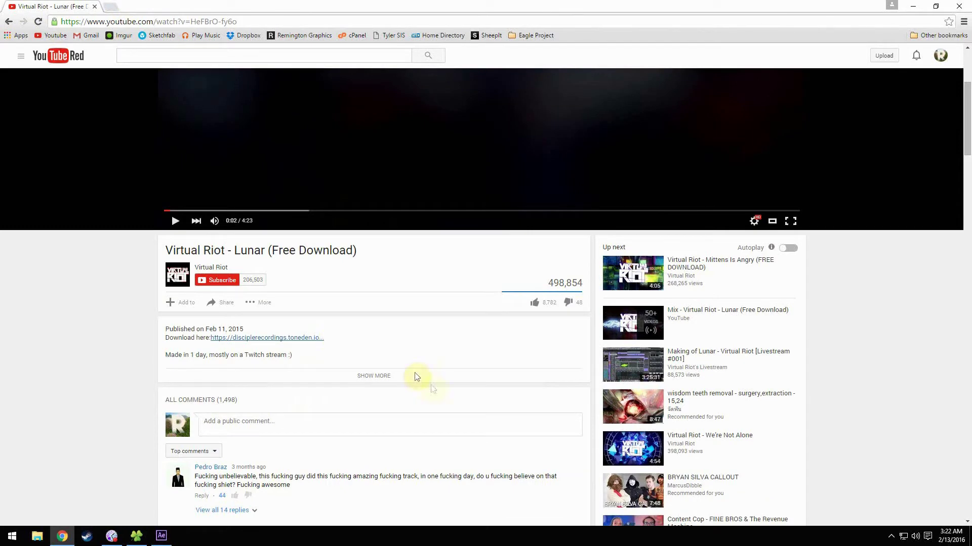
# - Open the Virtual Riot - Mittens Is Angry video and download the track from its linked SoundCloud page, pausing playback
pyautogui.click(705, 261)
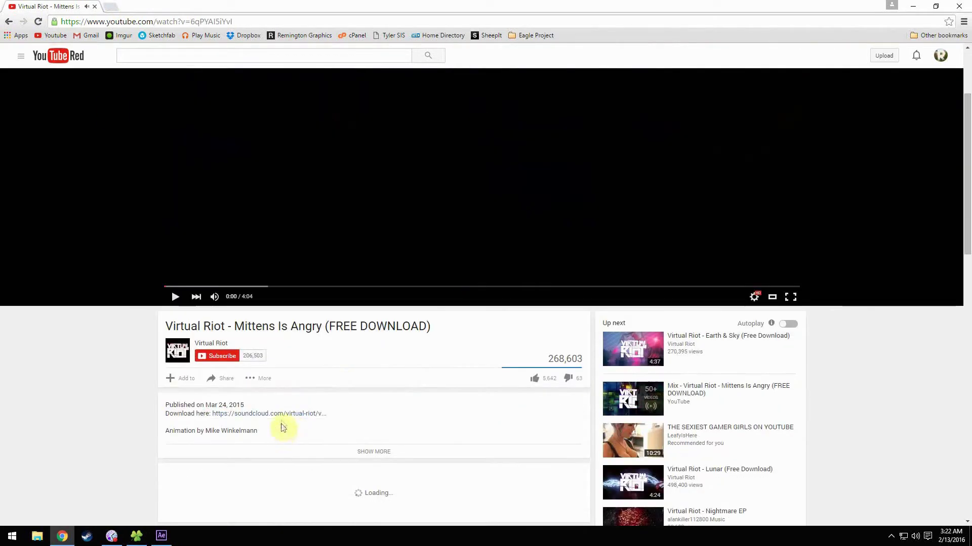
pyautogui.click(283, 413)
pyautogui.middleClick(40, 7)
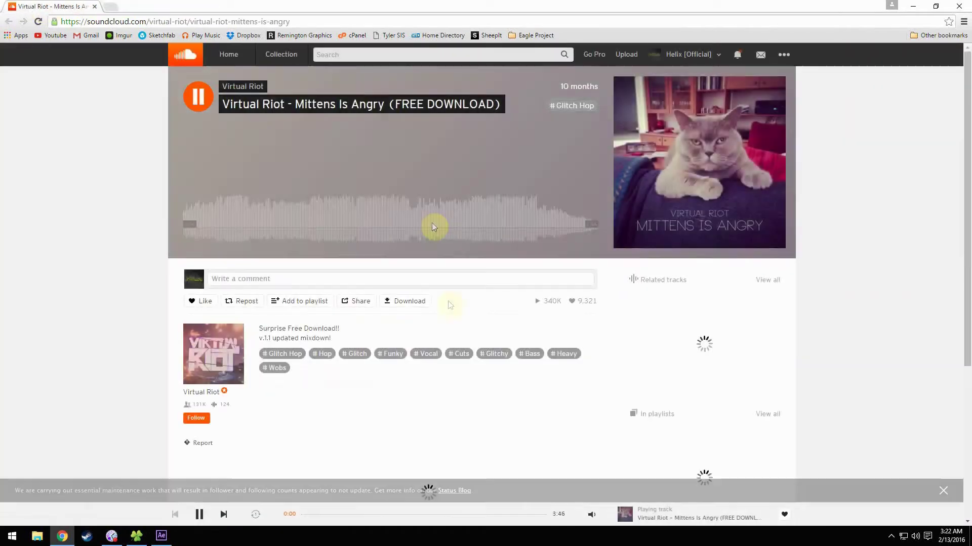
pyautogui.click(406, 301)
pyautogui.click(199, 97)
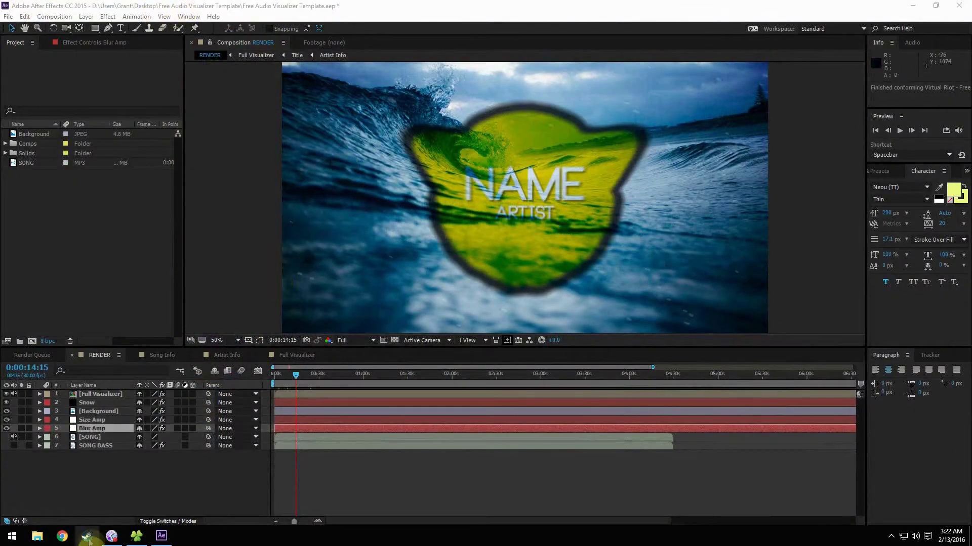
# - Switch to Chrome, search Google Images for "background image" and browse the results
pyautogui.click(62, 536)
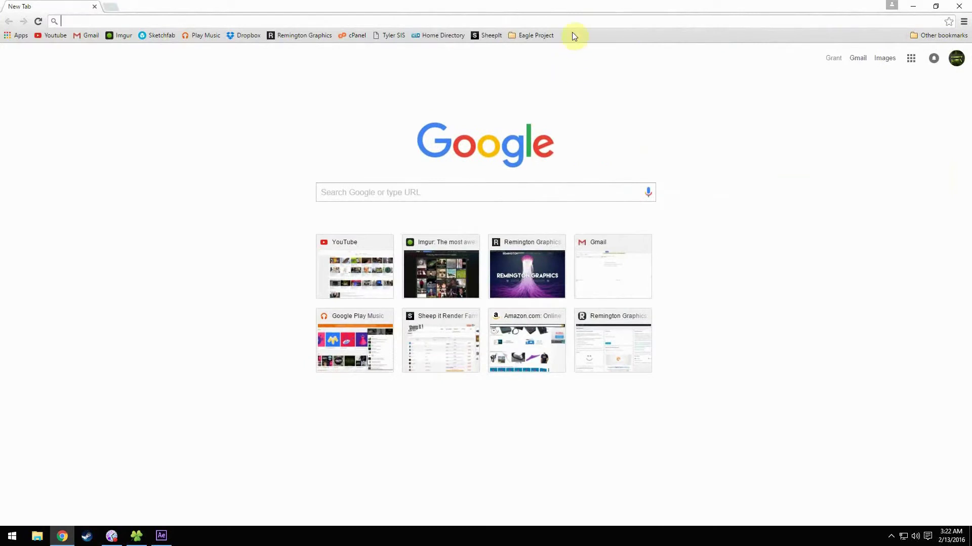
pyautogui.write('background imag')
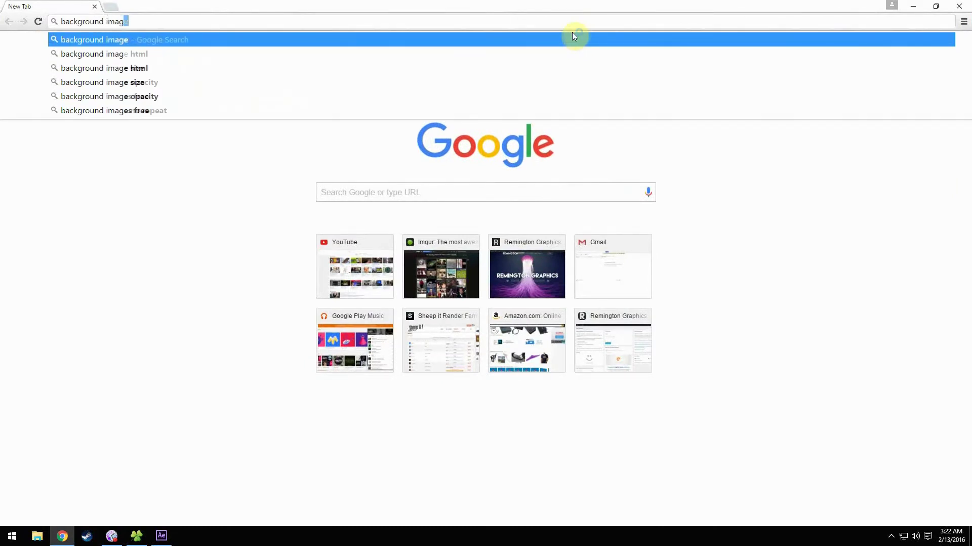
pyautogui.click(574, 36)
pyautogui.click(110, 94)
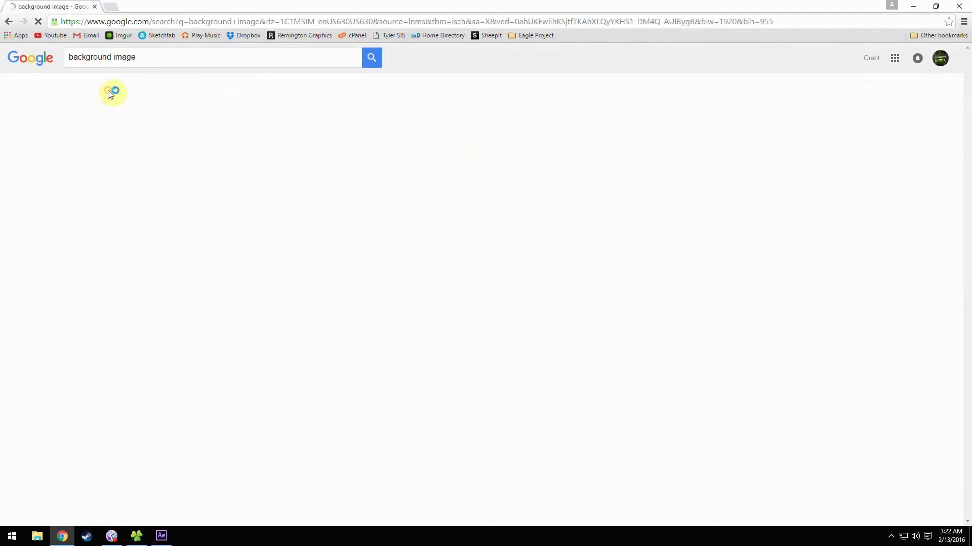
pyautogui.scroll(-4, 565, 359)
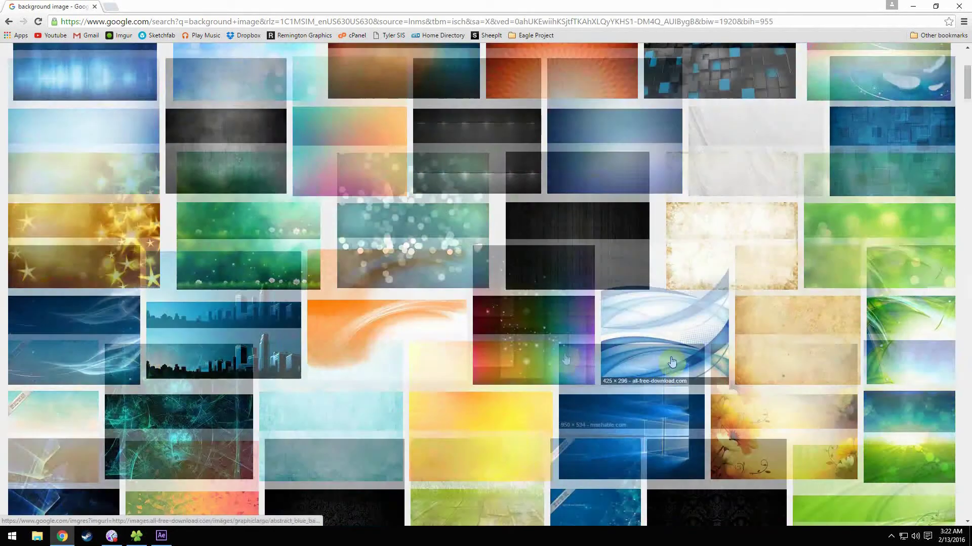
pyautogui.scroll(4, 536, 351)
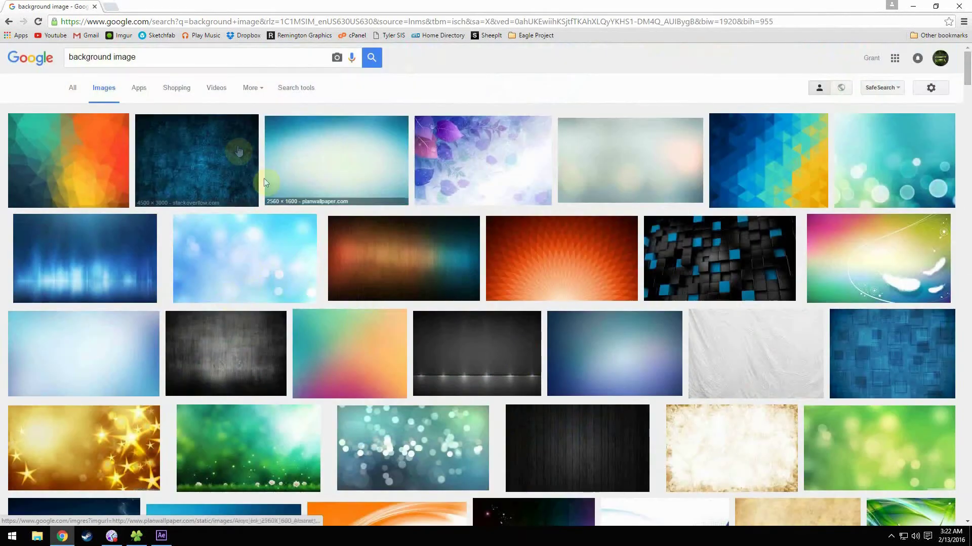
# - Save the dark blue grunge texture image (4500 × 3000) to the Desktop as a JPEG and close the browser
pyautogui.click(237, 171)
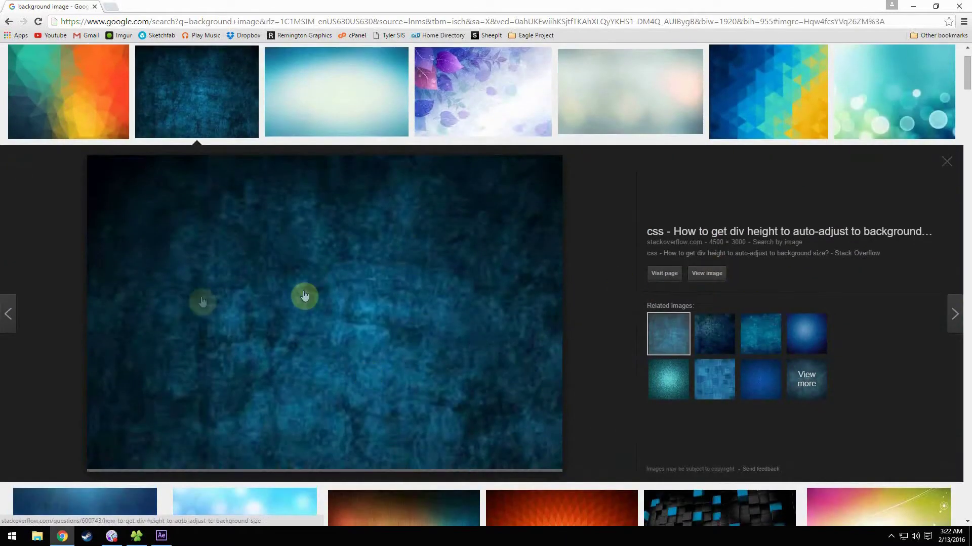
pyautogui.rightClick(355, 324)
pyautogui.click(386, 415)
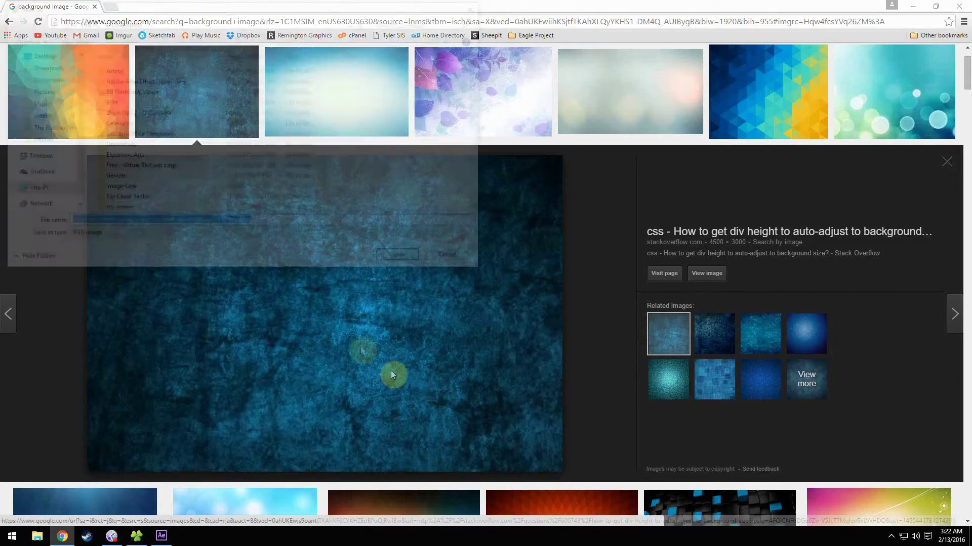
pyautogui.click(41, 54)
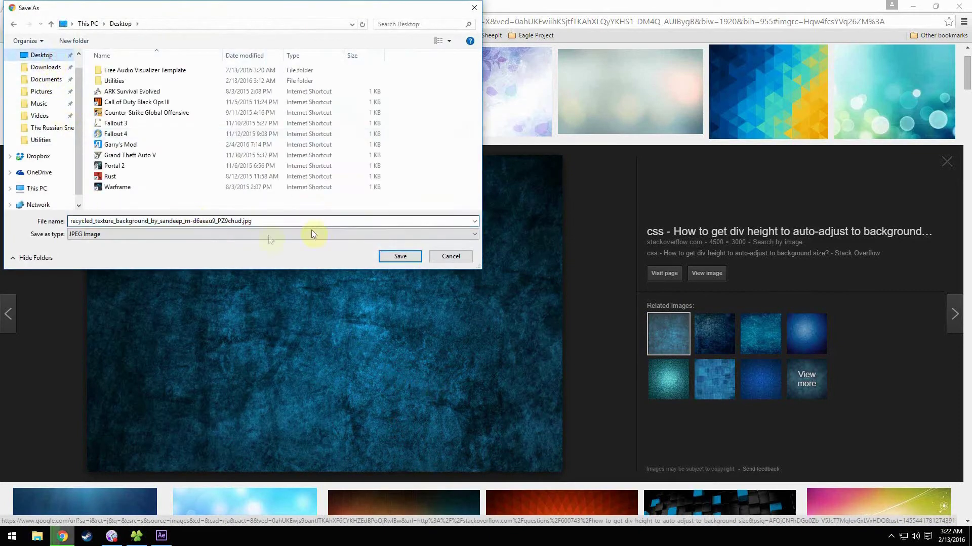
pyautogui.doubleClick(278, 222)
pyautogui.click(400, 257)
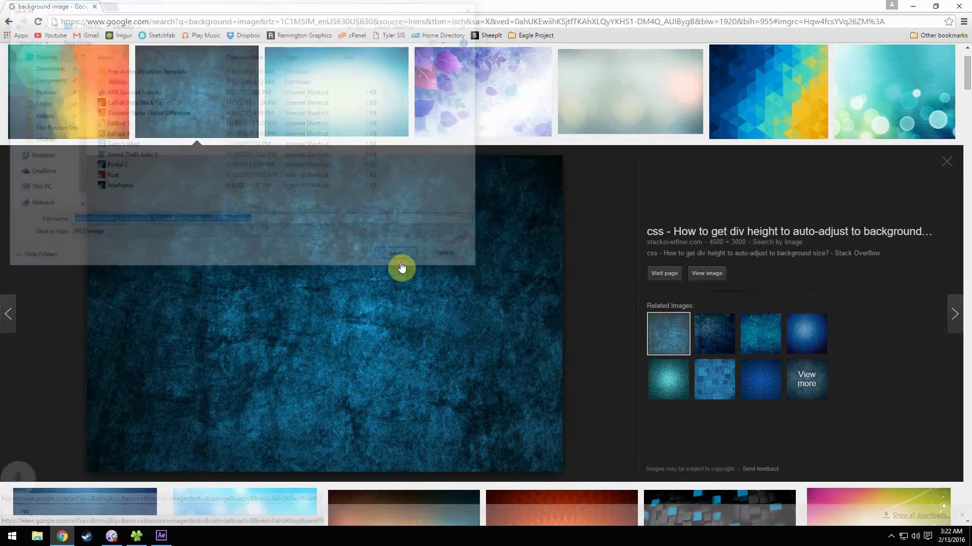
pyautogui.click(961, 6)
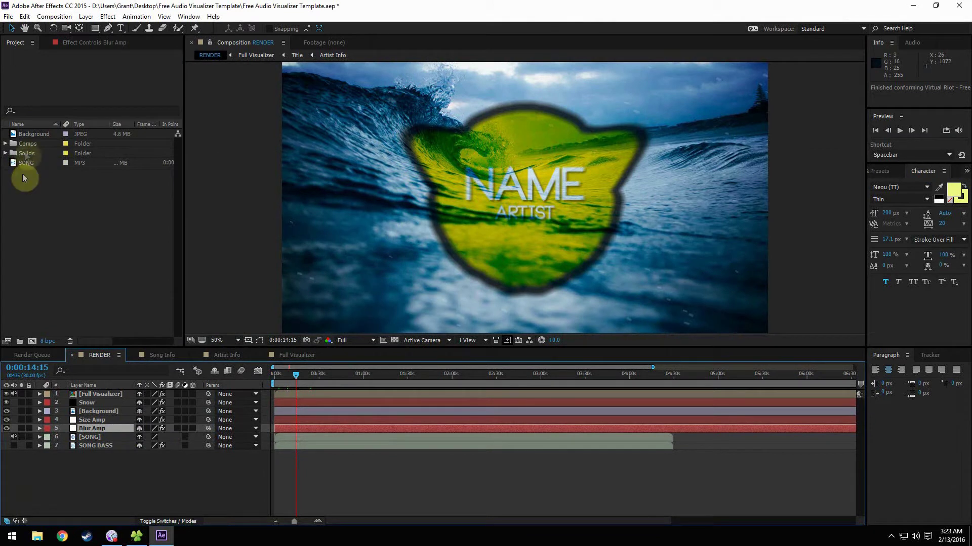
# - Replace the SONG footage in After Effects with "Virtual Riot - Mittens Is Angry (updated mixdown).mp3" from the Desktop
pyautogui.click(31, 134)
pyautogui.click(30, 163)
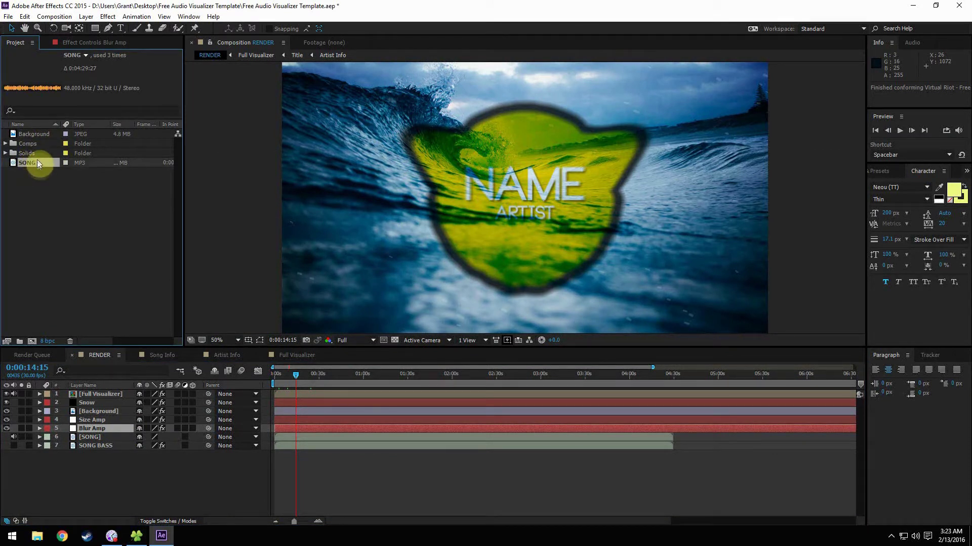
pyautogui.rightClick(37, 163)
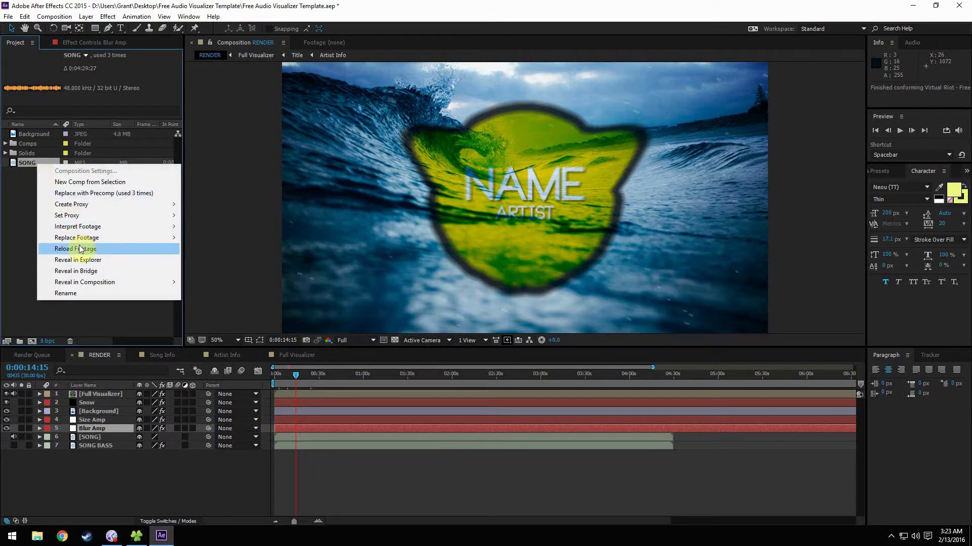
pyautogui.moveTo(134, 237)
pyautogui.click(199, 240)
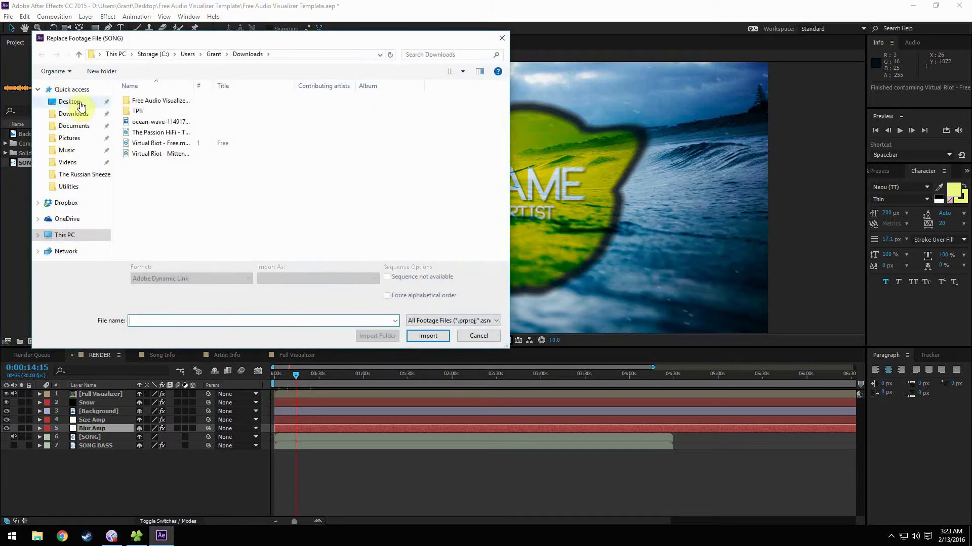
pyautogui.click(80, 103)
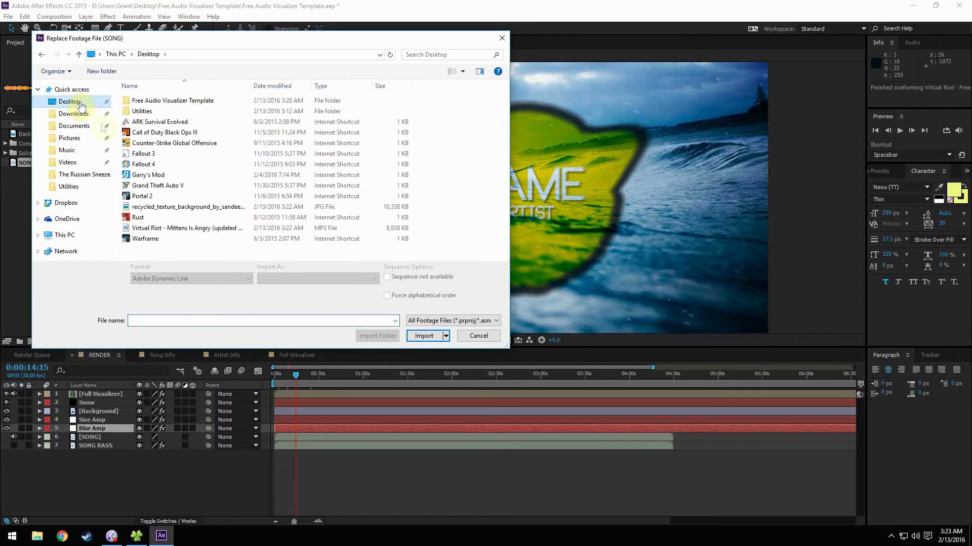
pyautogui.click(170, 230)
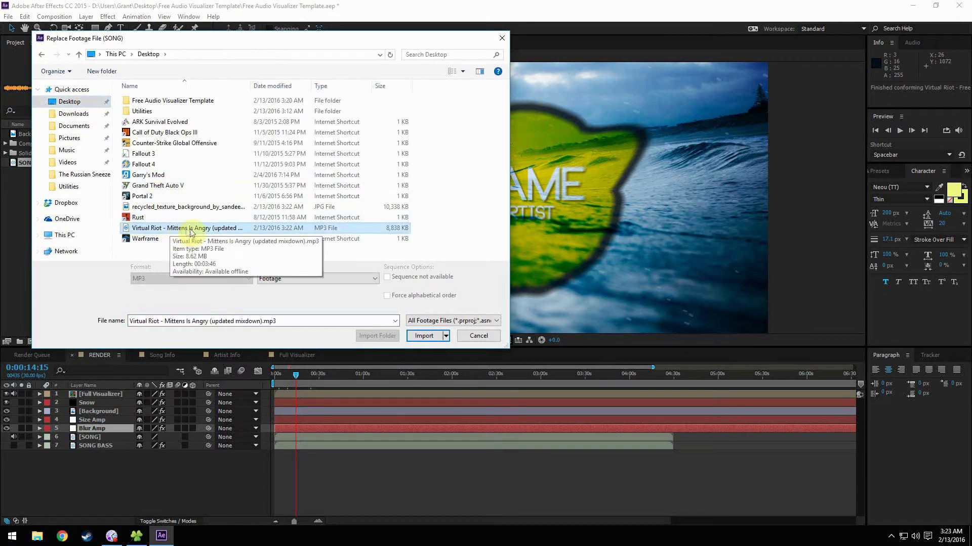
pyautogui.click(428, 335)
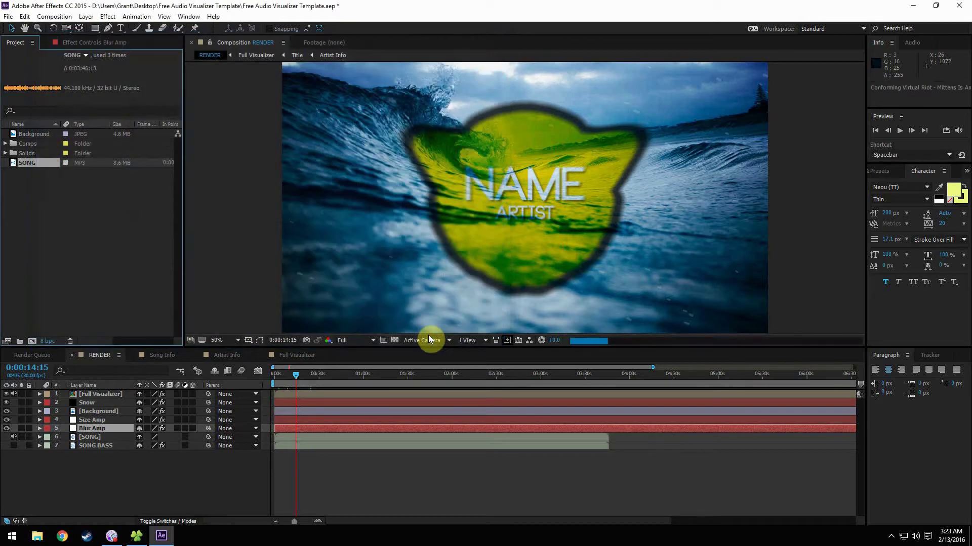
# - Try trimming the ends of the SONG and SONG BASS layers to about 3:11 and restore both to full length
pyautogui.click(608, 438)
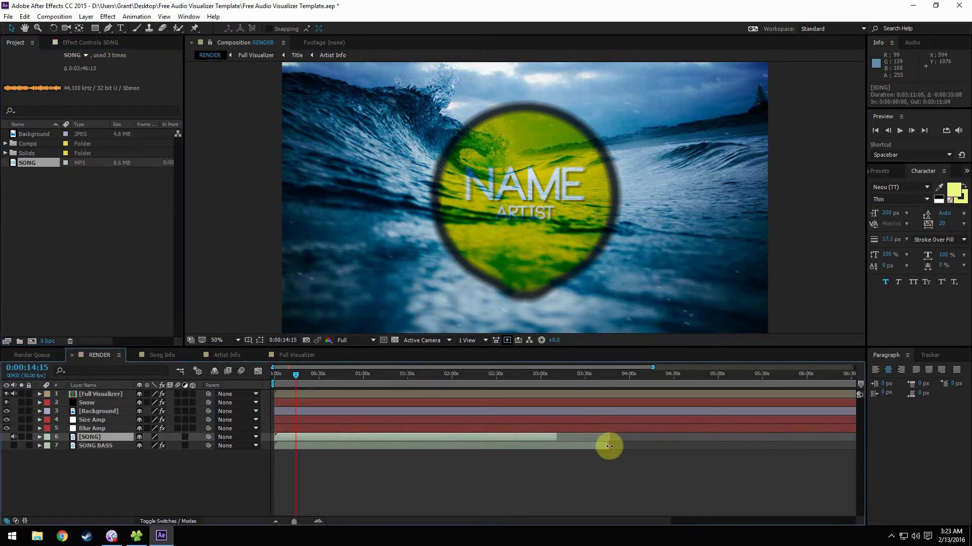
pyautogui.moveTo(609, 446); pyautogui.dragTo(547, 456)
pyautogui.hotkey('ctrl', 'z')
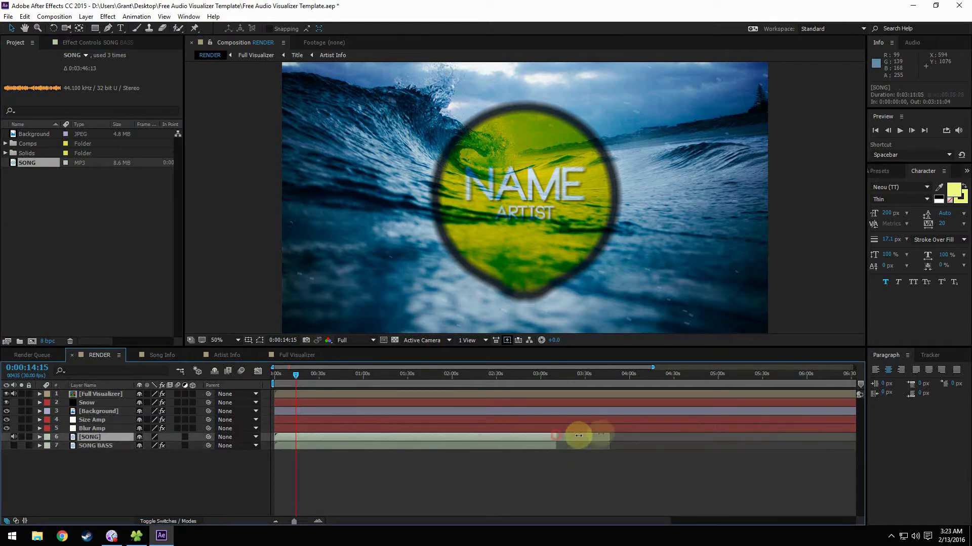
pyautogui.click(557, 446)
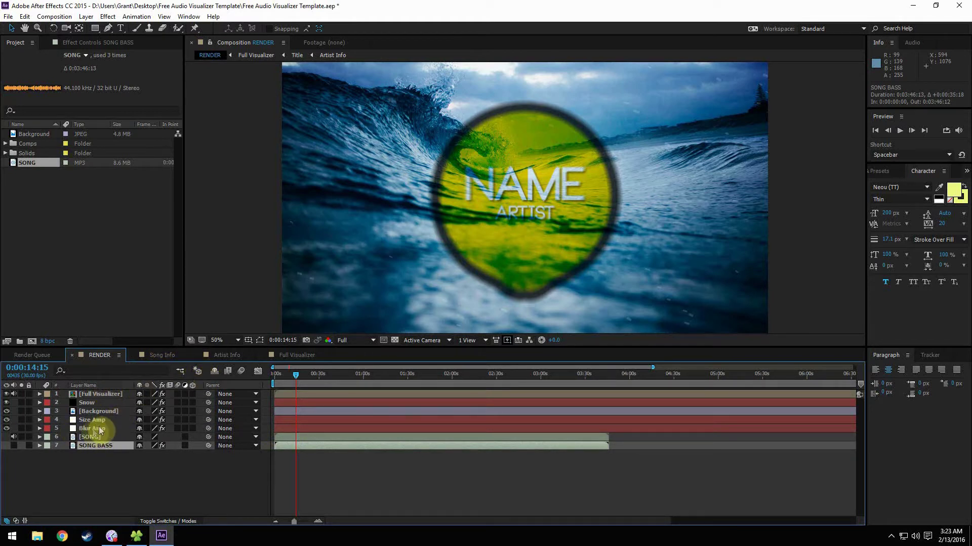
# - Replace the Background footage with the recycled texture background JPG from the Desktop
pyautogui.click(101, 412)
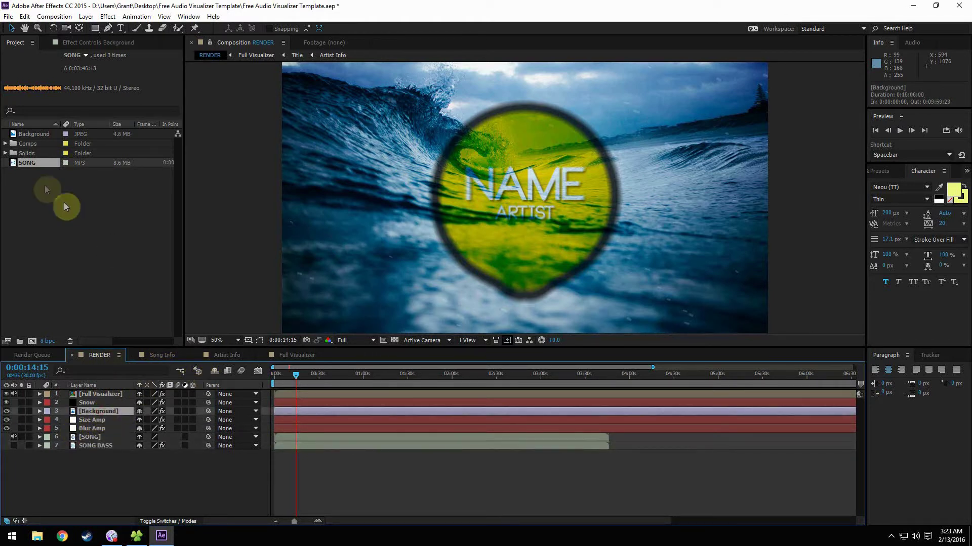
pyautogui.click(45, 133)
pyautogui.rightClick(43, 132)
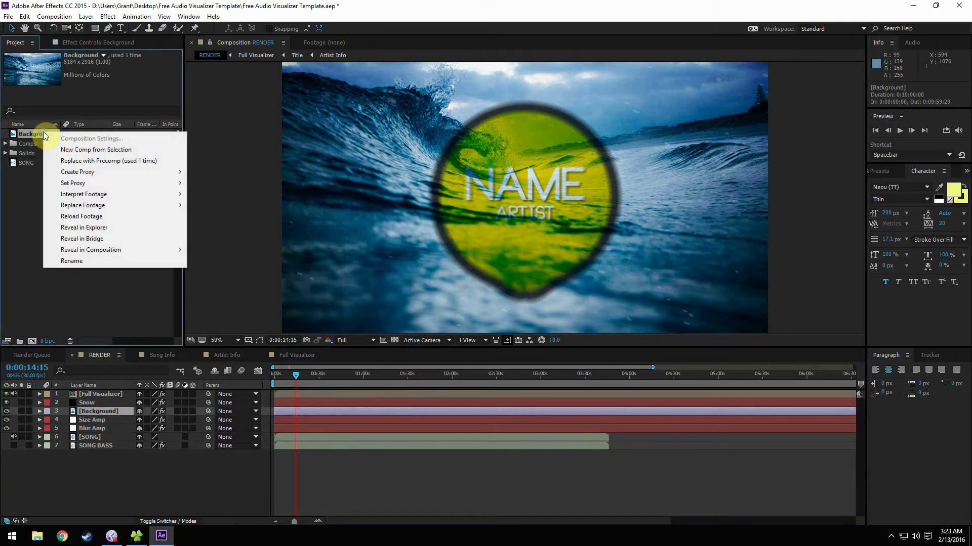
pyautogui.moveTo(86, 205)
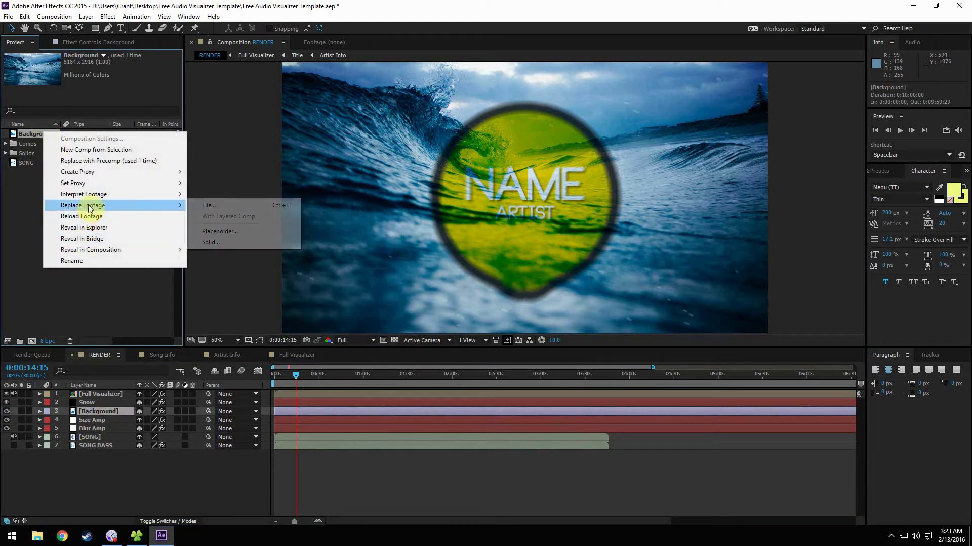
pyautogui.click(235, 204)
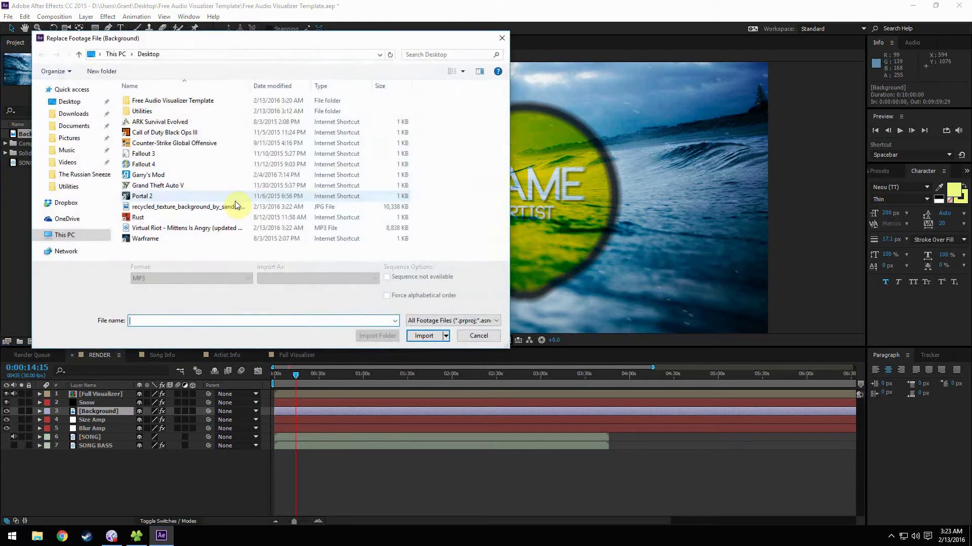
pyautogui.doubleClick(161, 207)
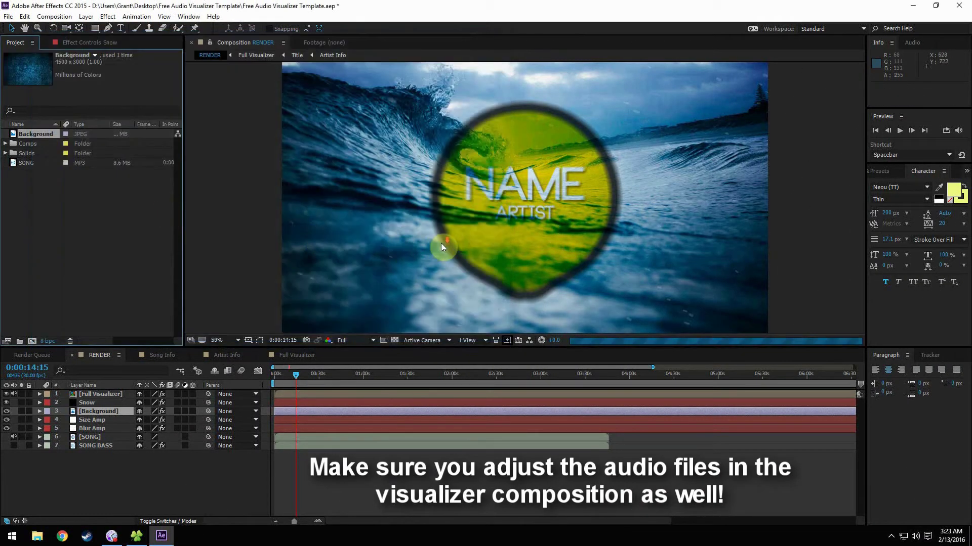
# - Scale the Background layer to 48.6% and move the current time to 0:00:10:08
pyautogui.scroll(-4, 441, 242)
pyautogui.scroll(2, 441, 243)
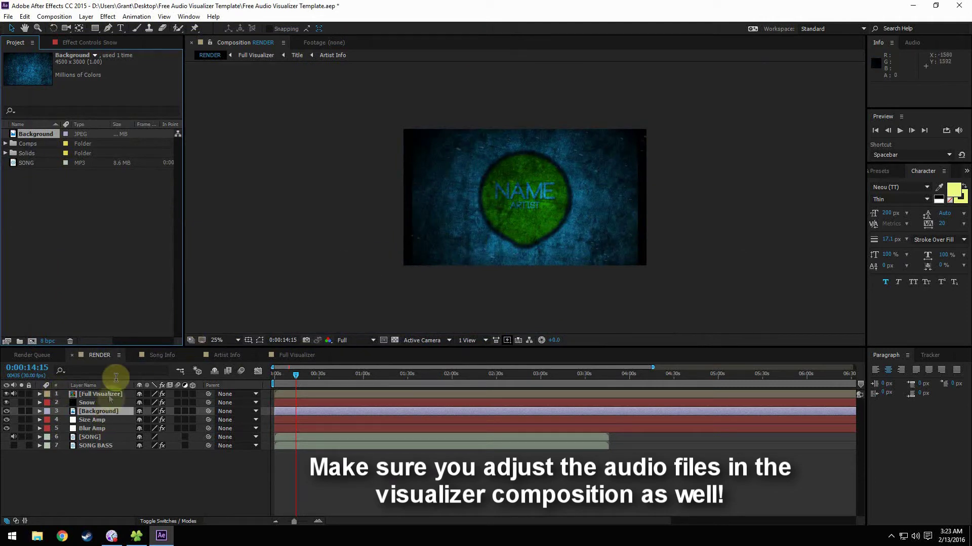
pyautogui.click(96, 410)
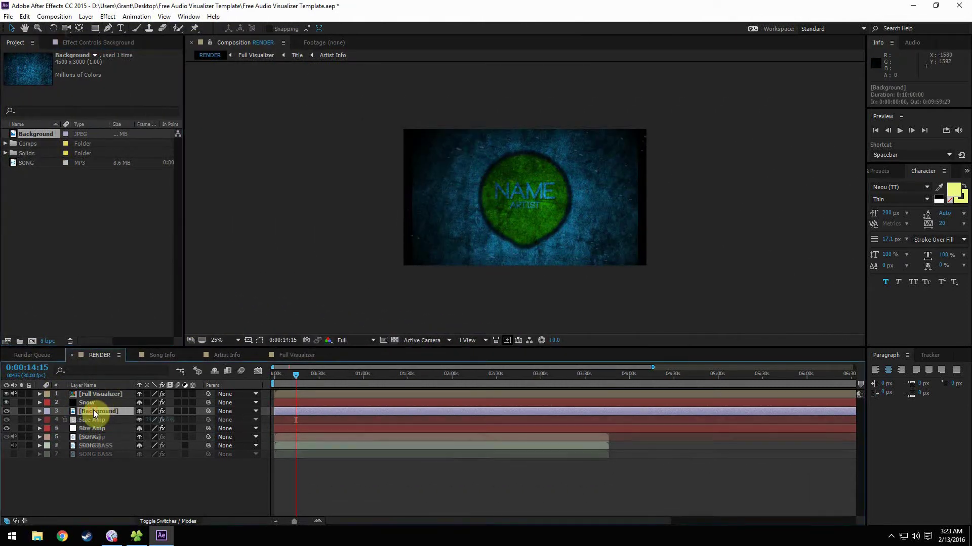
pyautogui.press('s')
pyautogui.moveTo(162, 420); pyautogui.dragTo(172, 422)
pyautogui.scroll(2, 415, 275)
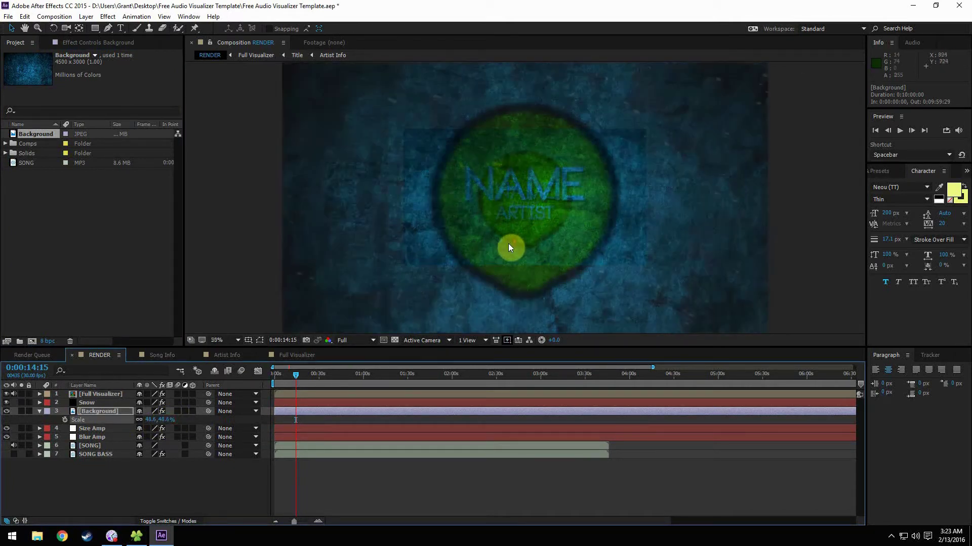
pyautogui.click(288, 376)
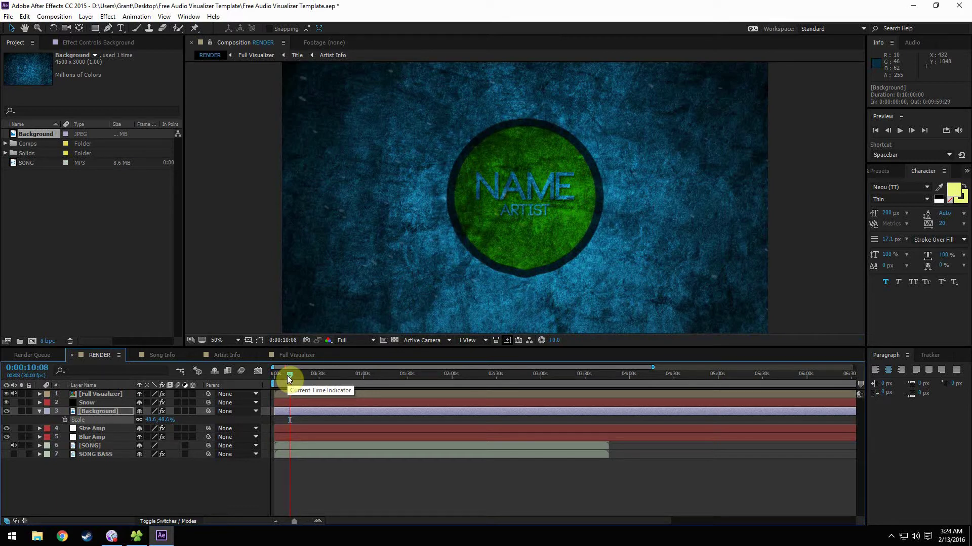
# - Try the Overlay and Screen blending modes on the Full Visualizer layer
pyautogui.click(96, 394)
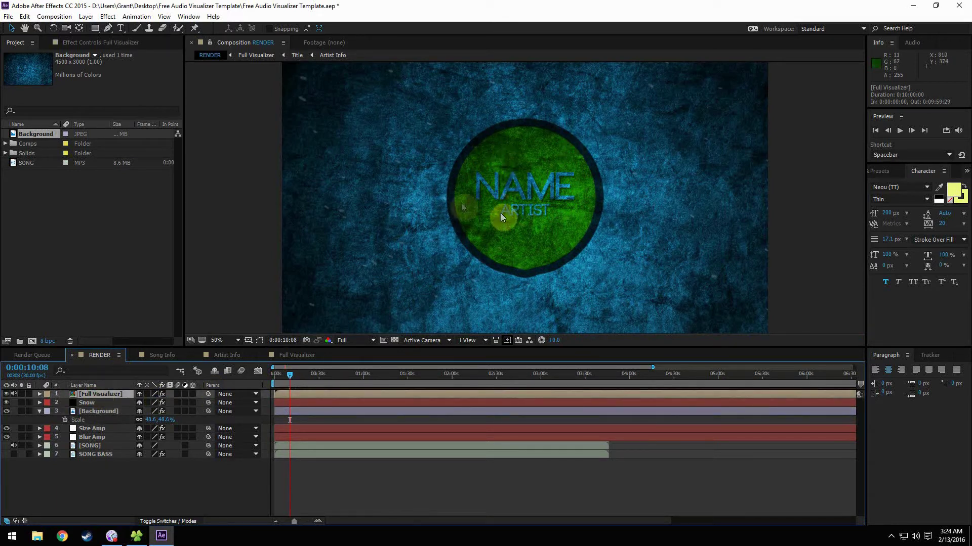
pyautogui.rightClick(109, 394)
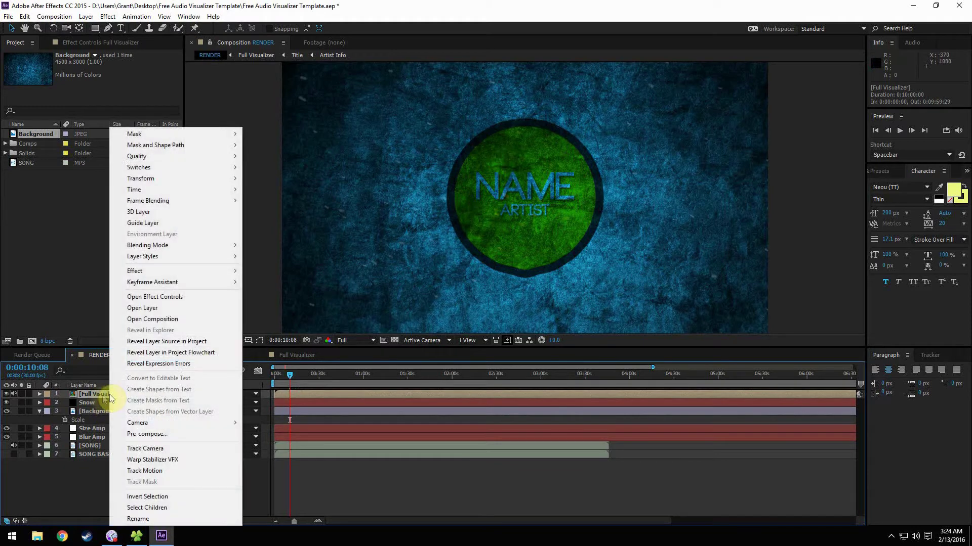
pyautogui.moveTo(181, 248)
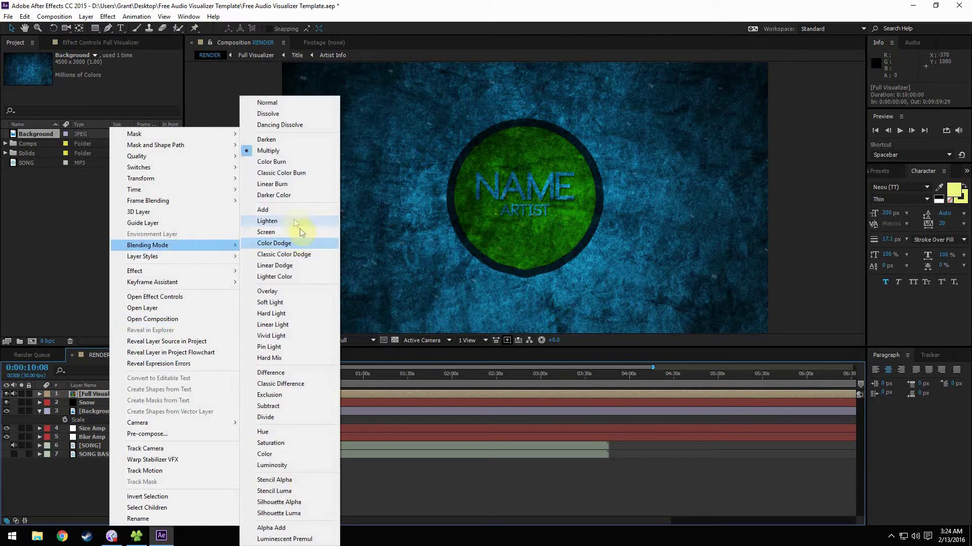
pyautogui.click(290, 293)
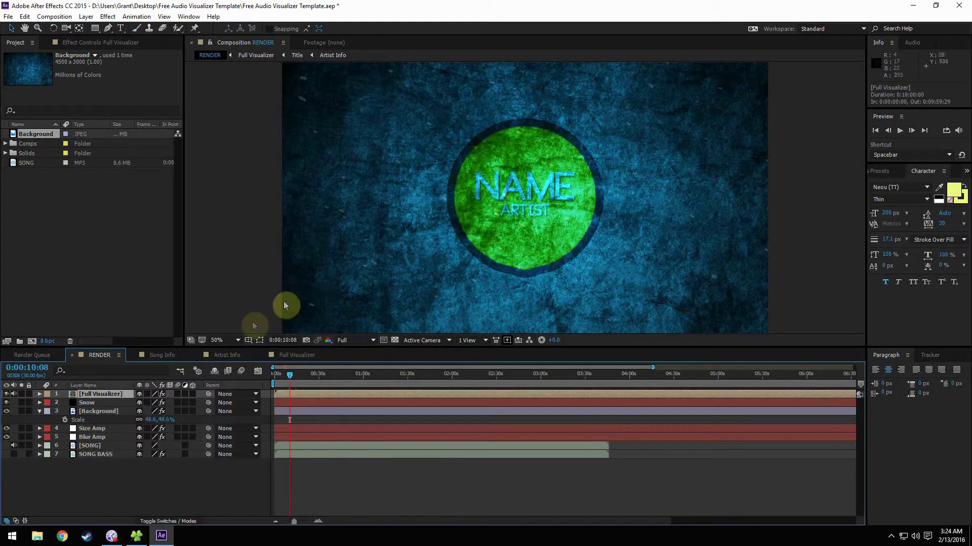
pyautogui.rightClick(102, 394)
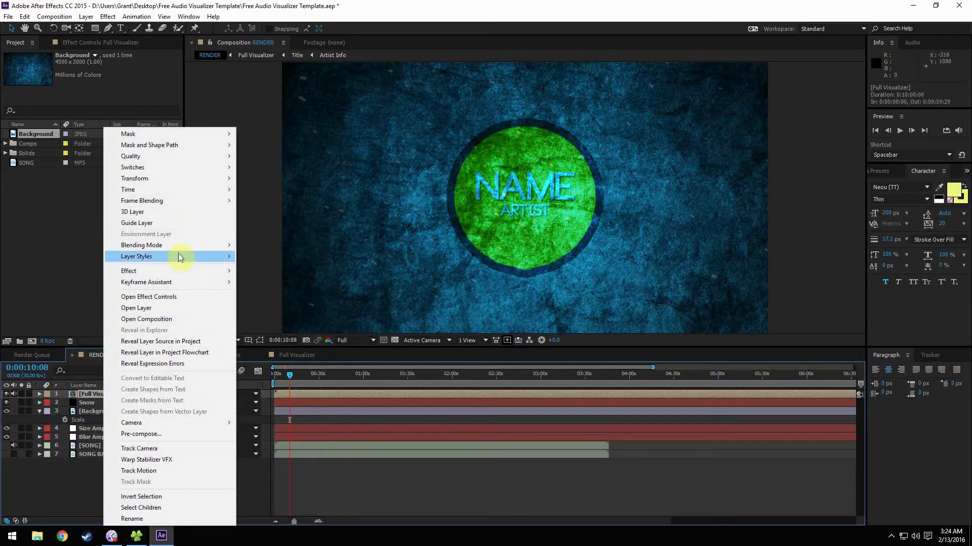
pyautogui.moveTo(178, 247)
pyautogui.click(259, 231)
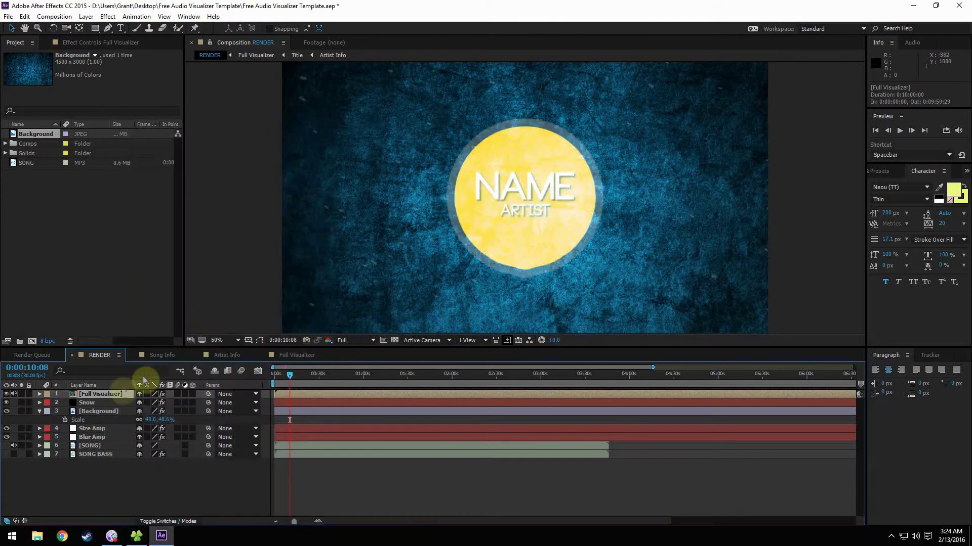
# - Try the Color Burn, Hard Light, Multiply and Difference blending modes on the Full Visualizer layer and return it to Normal
pyautogui.rightClick(109, 394)
pyautogui.click(265, 162)
pyautogui.rightClick(112, 394)
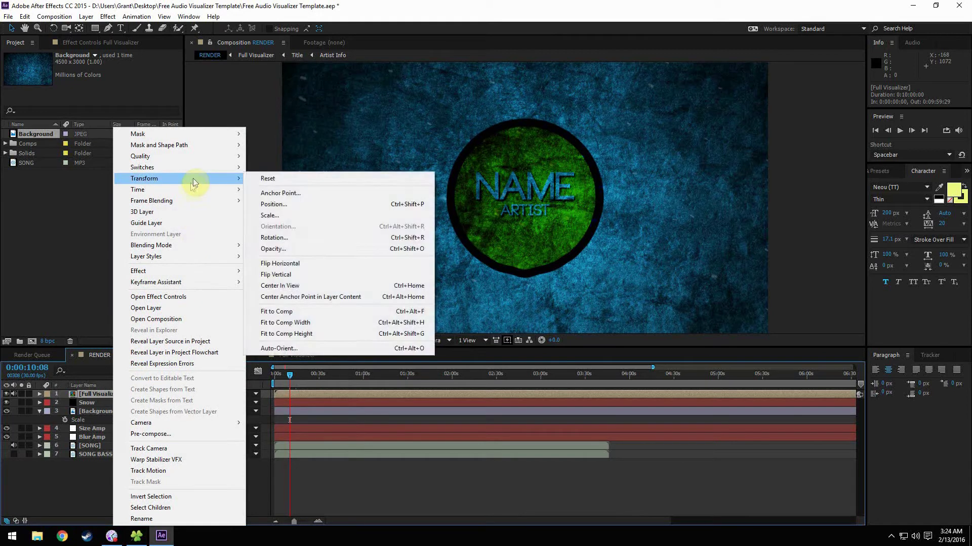
pyautogui.click(299, 292)
pyautogui.rightClick(109, 395)
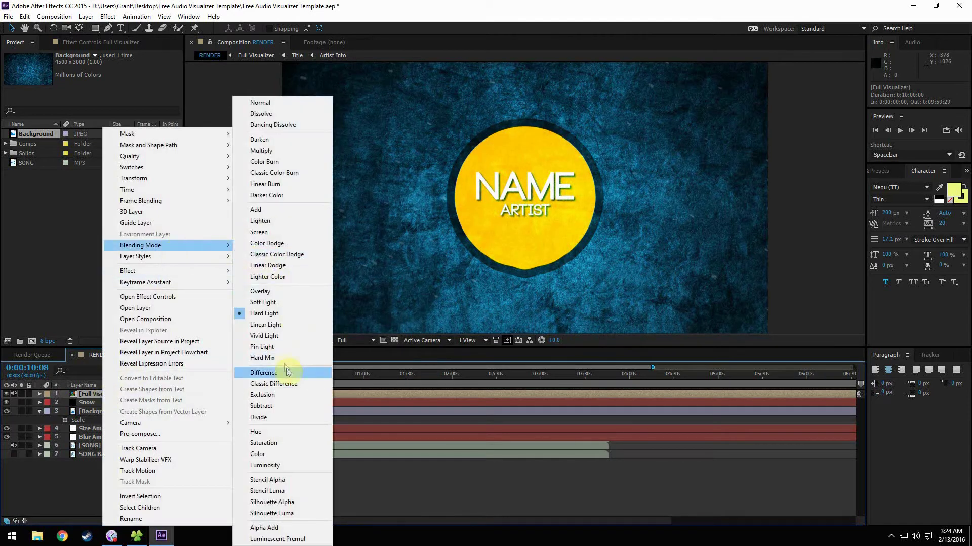
pyautogui.click(276, 369)
pyautogui.rightClick(109, 394)
pyautogui.click(265, 142)
pyautogui.rightClick(113, 394)
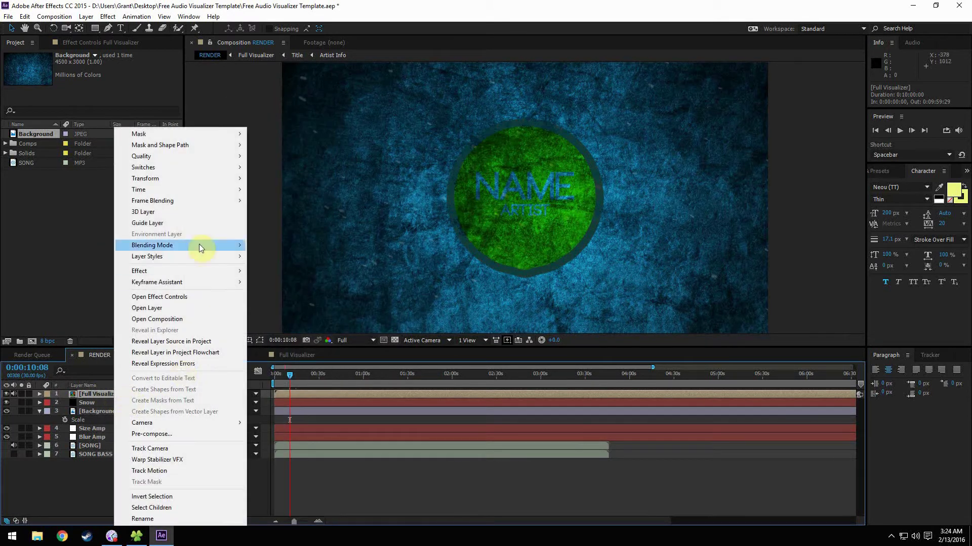
pyautogui.click(278, 270)
pyautogui.rightClick(113, 394)
pyautogui.click(276, 372)
pyautogui.rightClick(121, 394)
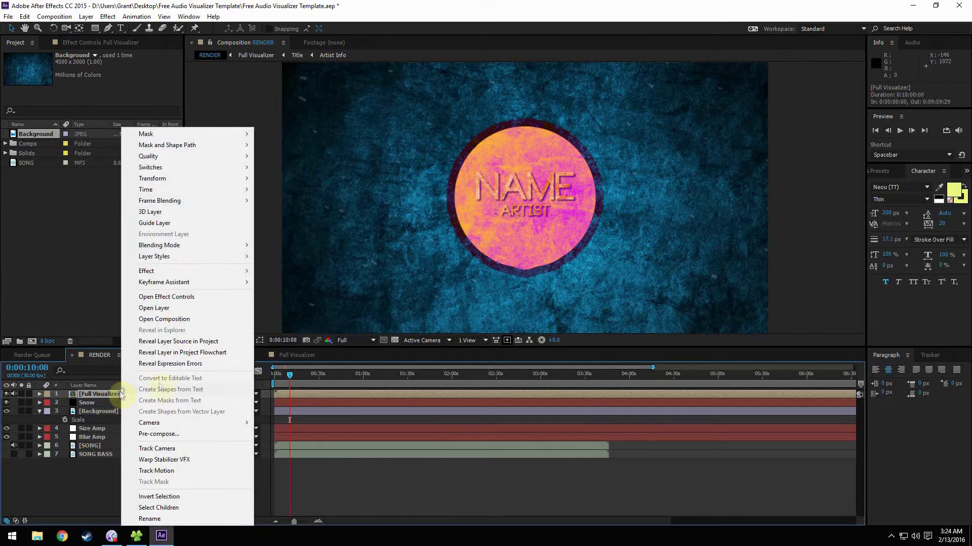
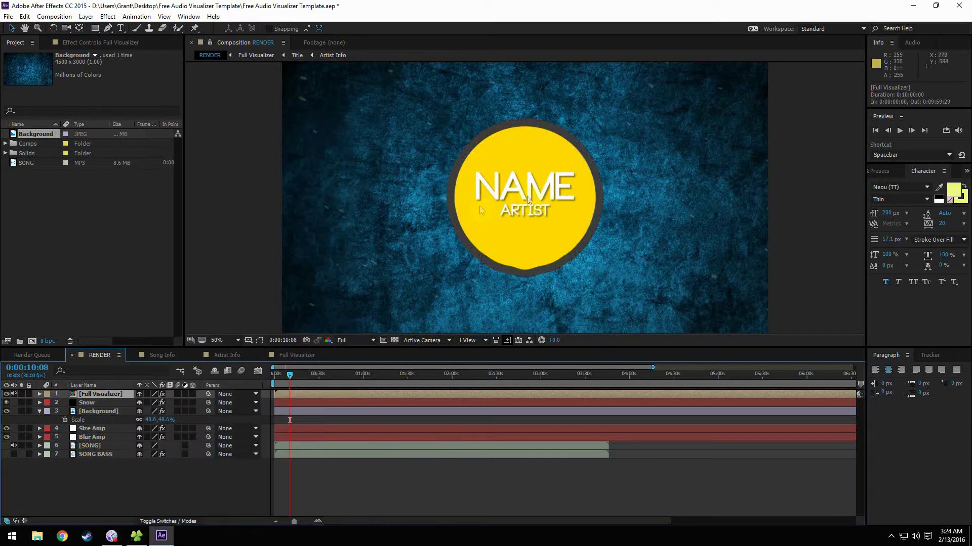
pyautogui.click(363, 264)
# - Lower the Full Visualizer layer's opacity to 65% and move the current time to 0:00:25:00
pyautogui.click(106, 405)
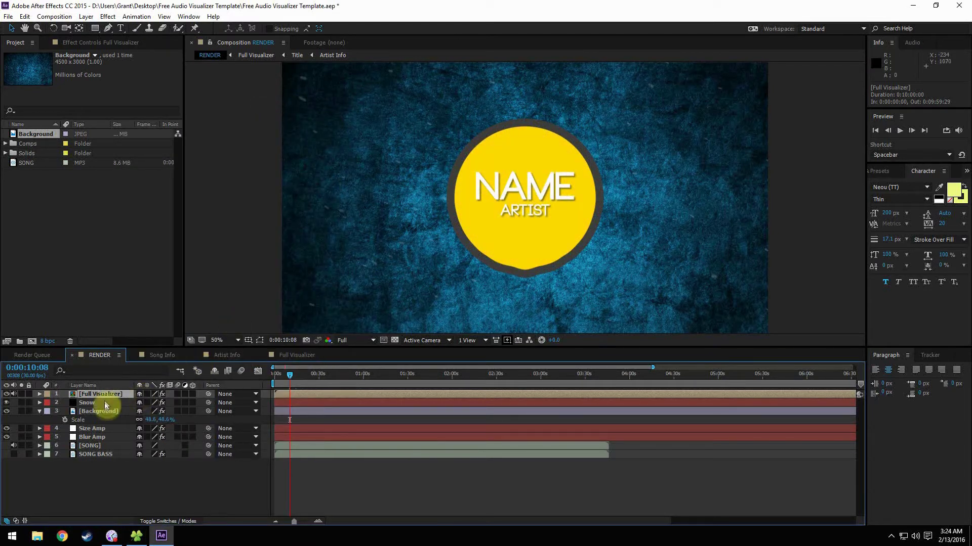
pyautogui.press('t')
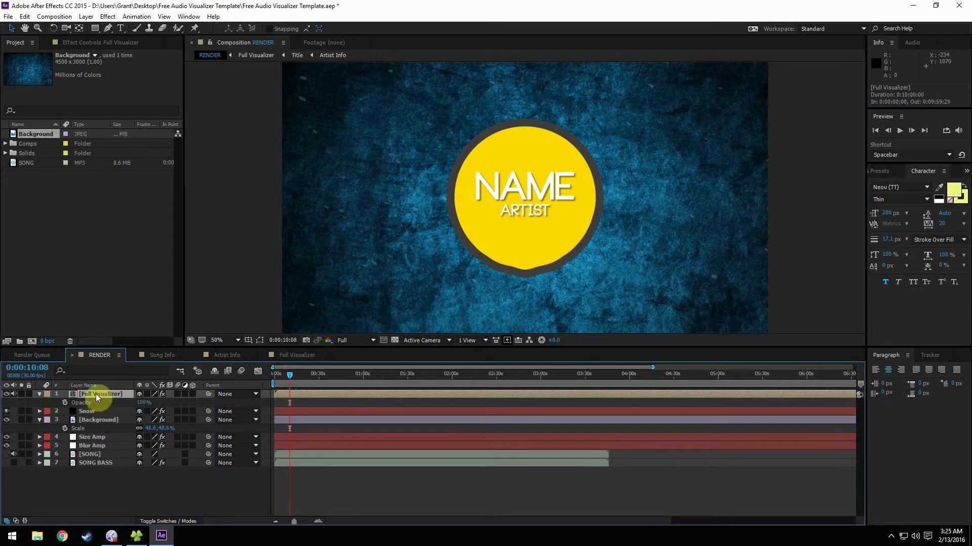
pyautogui.click(145, 402)
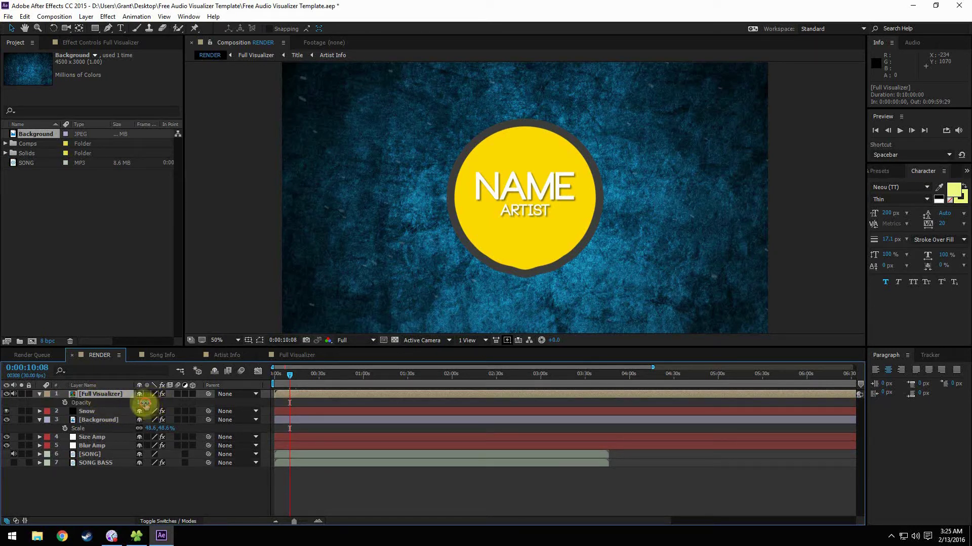
pyautogui.write('68')
pyautogui.press('Return')
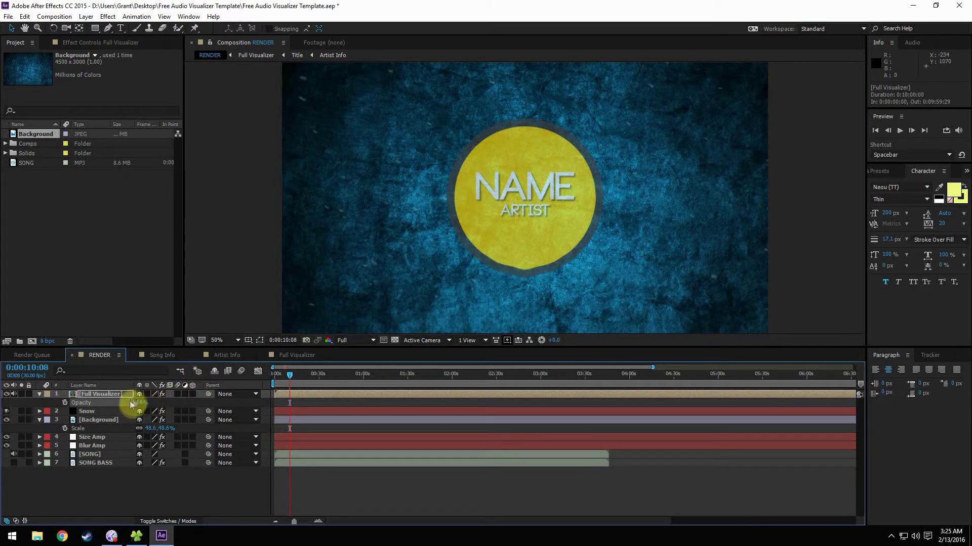
pyautogui.moveTo(147, 405); pyautogui.dragTo(127, 494)
pyautogui.press('Return')
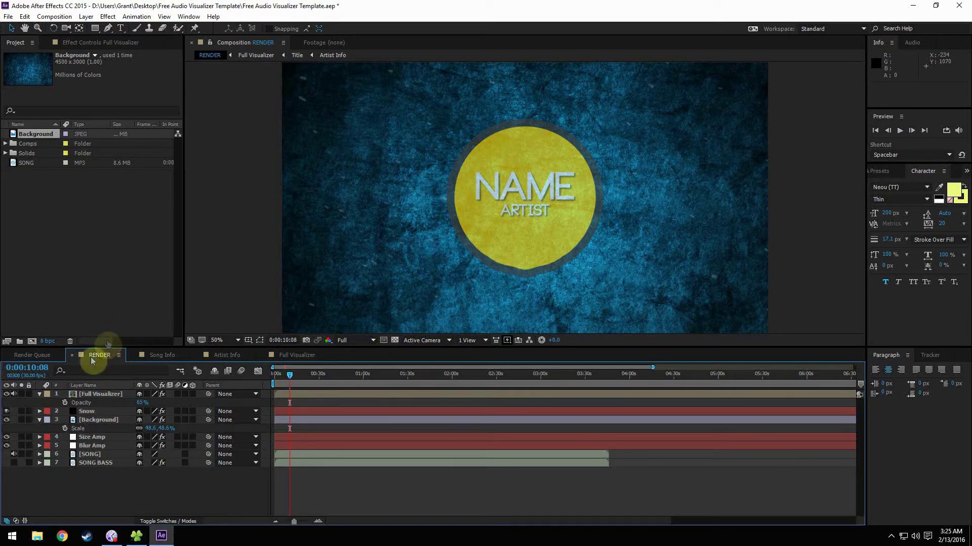
pyautogui.click(40, 394)
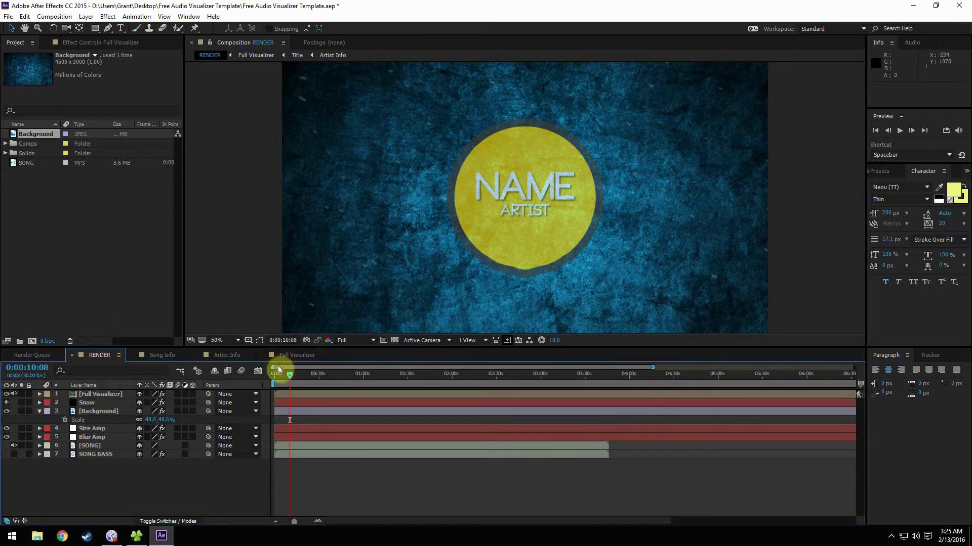
pyautogui.moveTo(293, 375); pyautogui.dragTo(317, 394)
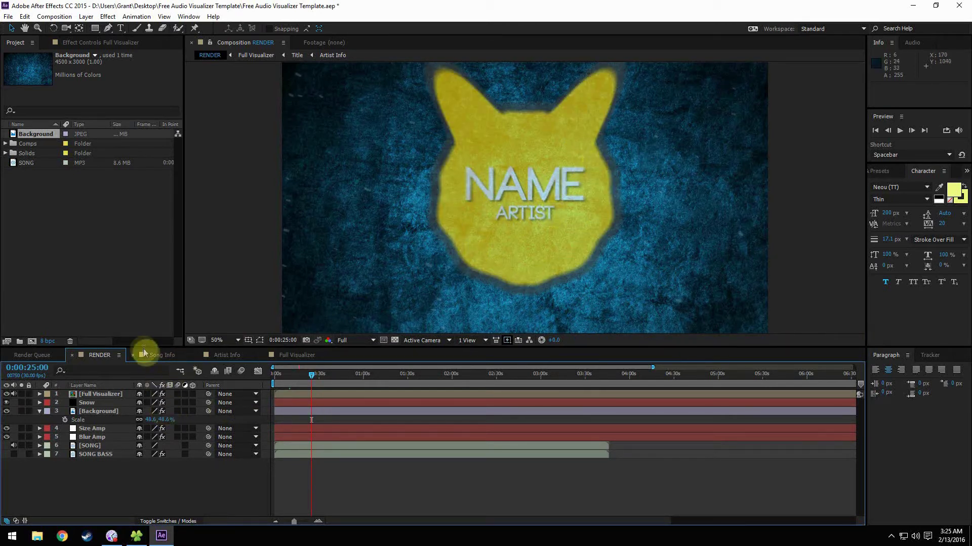
# - Open the Song Info composition and look through its Master Text and Song Name text layers
pyautogui.click(157, 353)
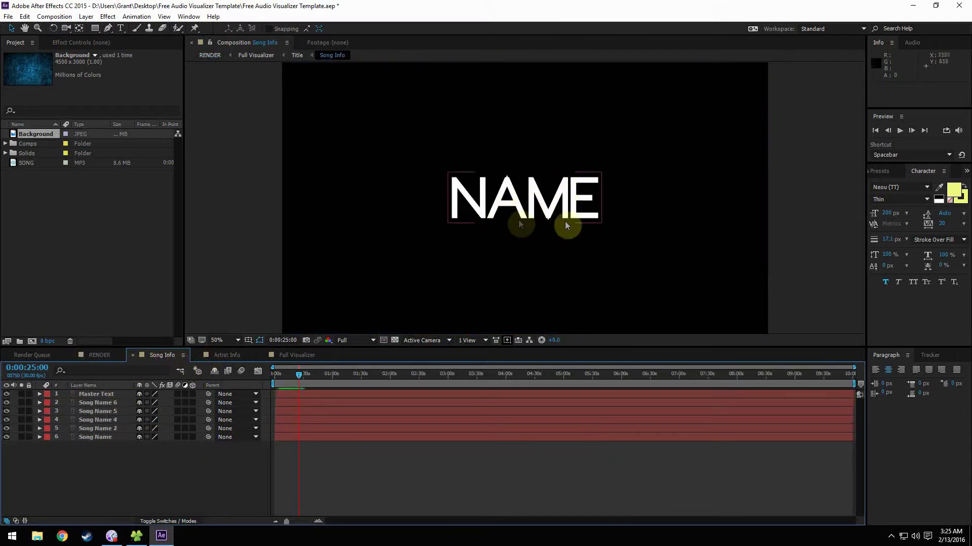
pyautogui.click(96, 395)
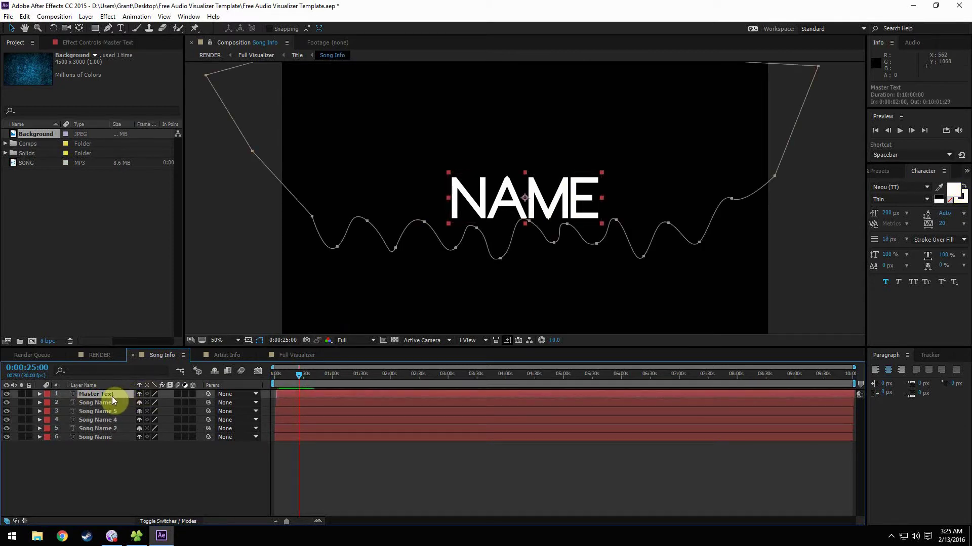
pyautogui.click(111, 403)
pyautogui.click(114, 411)
pyautogui.click(111, 420)
pyautogui.click(111, 429)
pyautogui.click(110, 437)
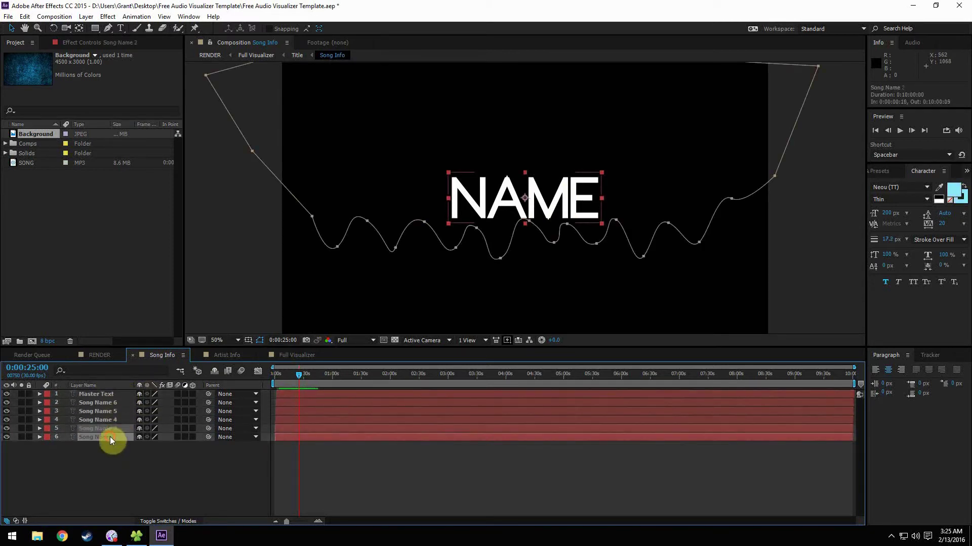
# - Replace the Master Text layer's wording with "Mittens is angry"
pyautogui.click(108, 394)
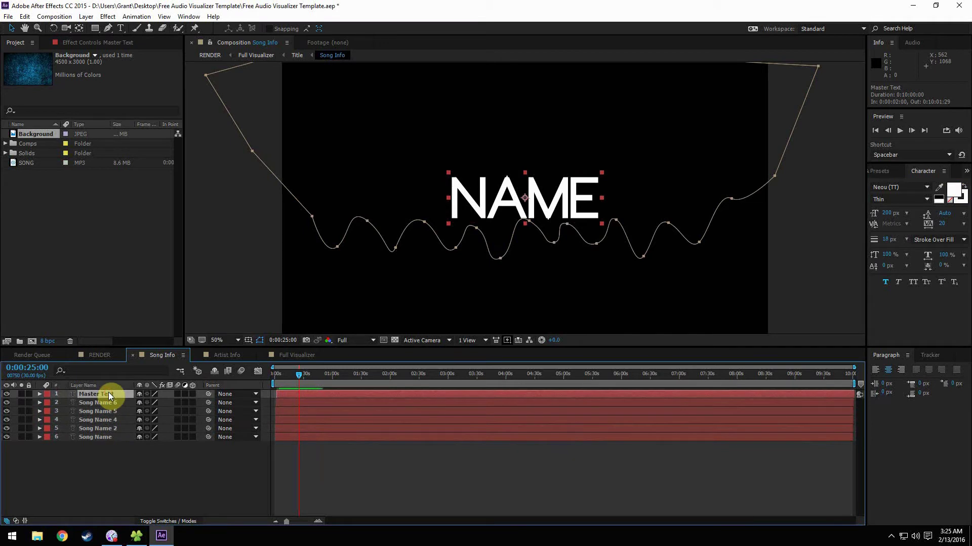
pyautogui.doubleClick(101, 396)
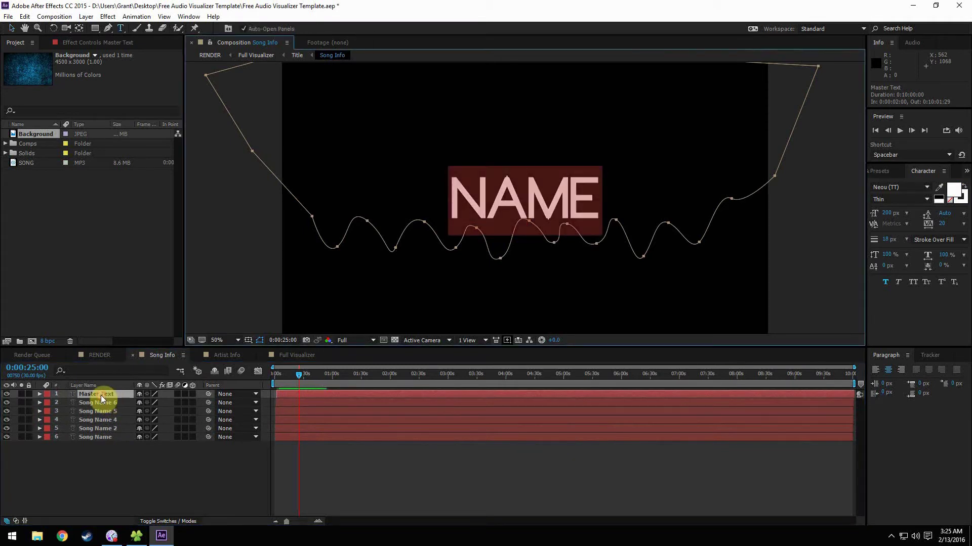
pyautogui.write('Mittens is a')
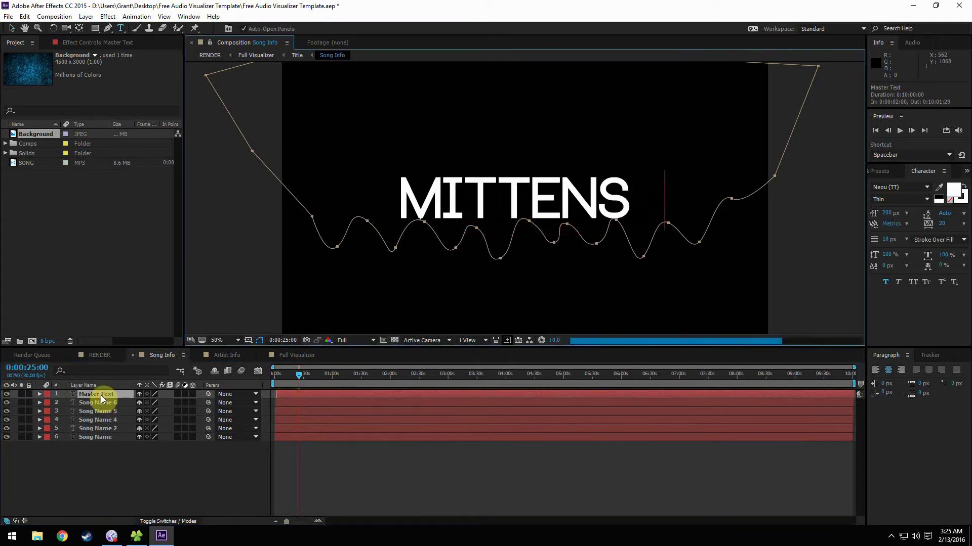
pyautogui.write('ngry')
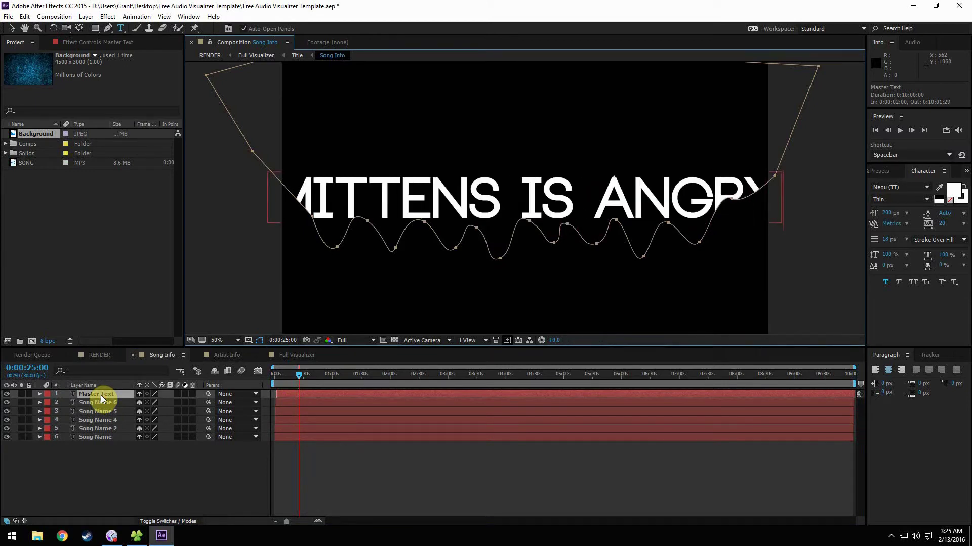
pyautogui.click(144, 480)
pyautogui.click(115, 396)
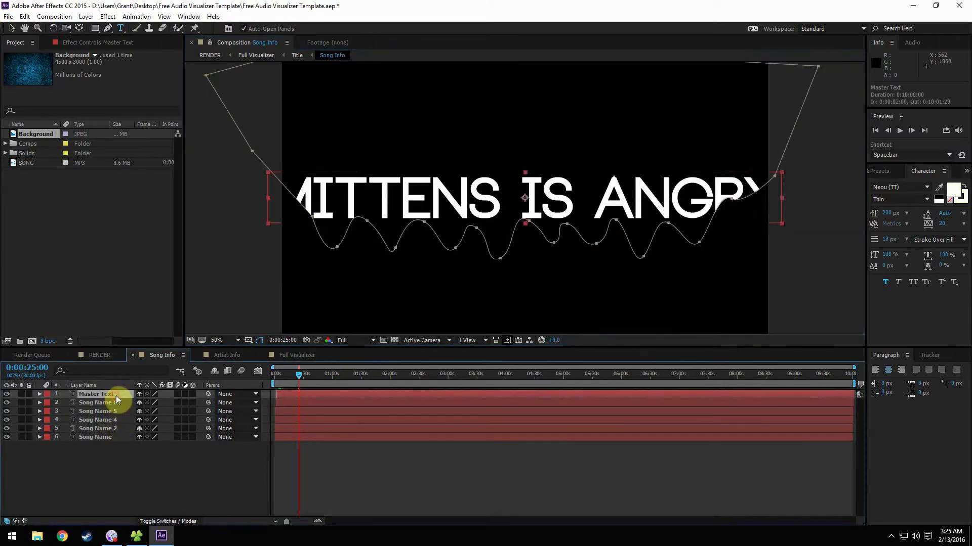
pyautogui.keyDown('shift'); pyautogui.click(99, 436); pyautogui.keyUp('shift')
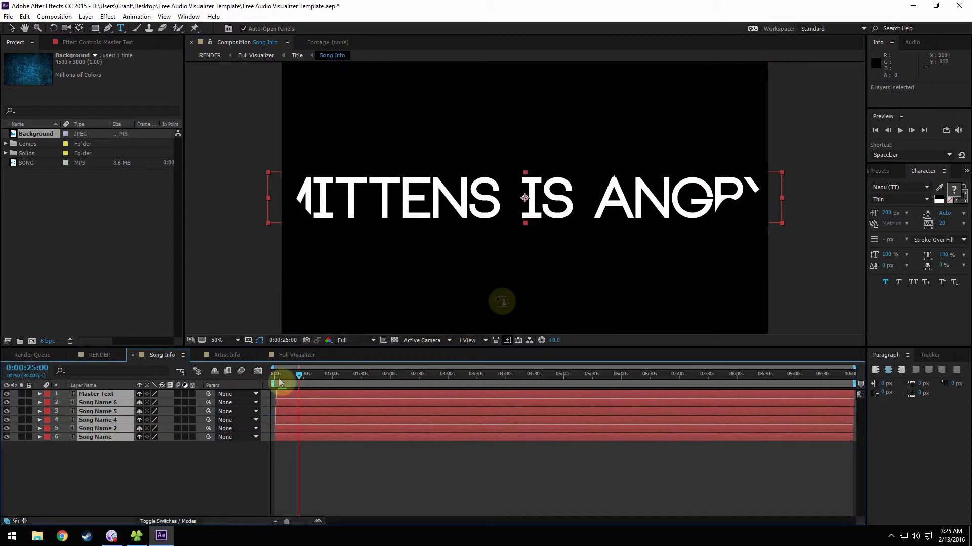
pyautogui.click(191, 482)
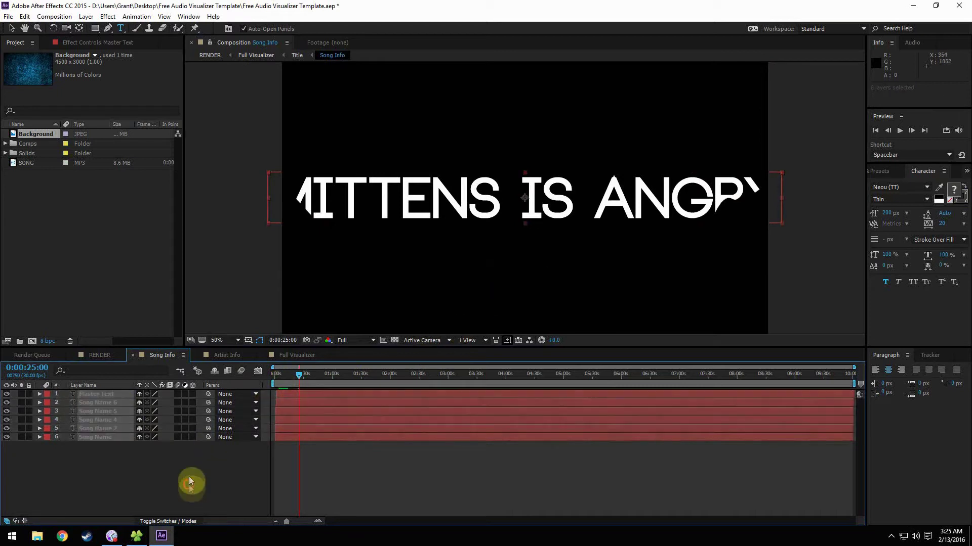
# - Parent the Song Name 6, Song Name 5, Song Name 4, Song Name 2 and Song Name layers to the Master Text layer
pyautogui.click(236, 402)
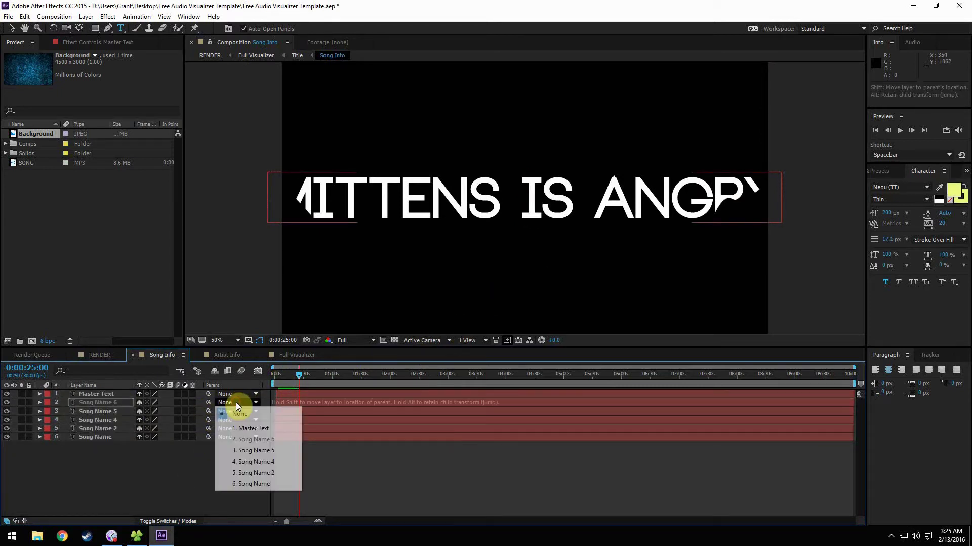
pyautogui.click(235, 414)
pyautogui.click(235, 412)
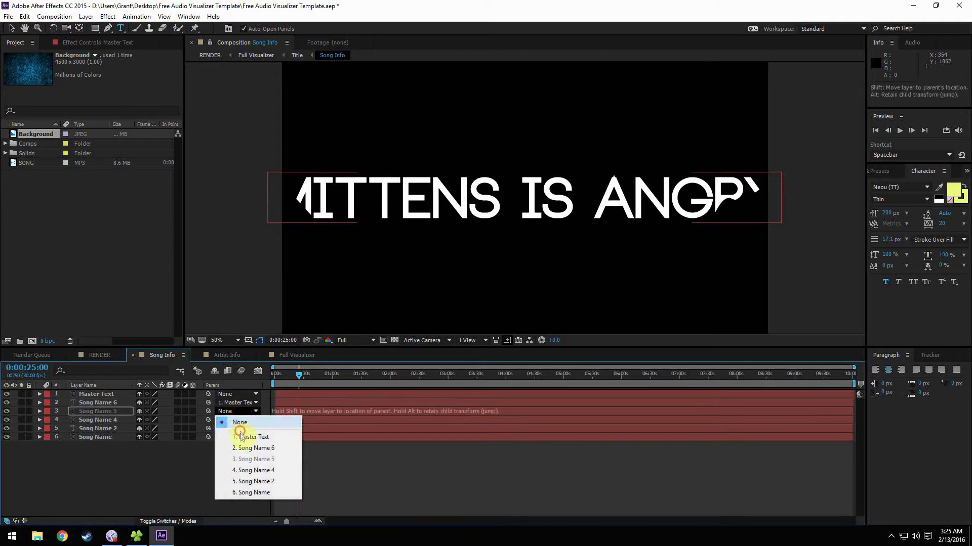
pyautogui.click(239, 434)
pyautogui.click(238, 420)
pyautogui.click(245, 450)
pyautogui.click(248, 429)
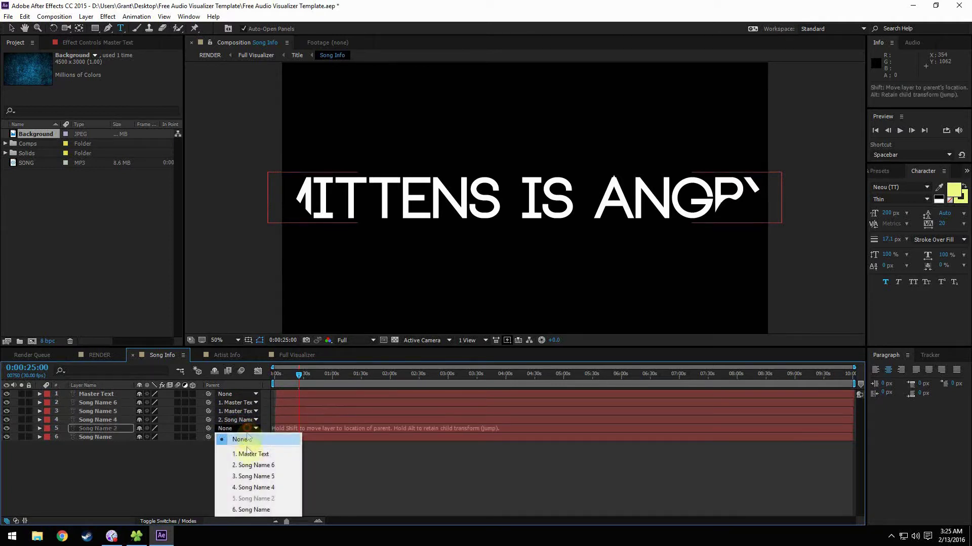
pyautogui.click(248, 439)
pyautogui.click(248, 437)
pyautogui.click(250, 446)
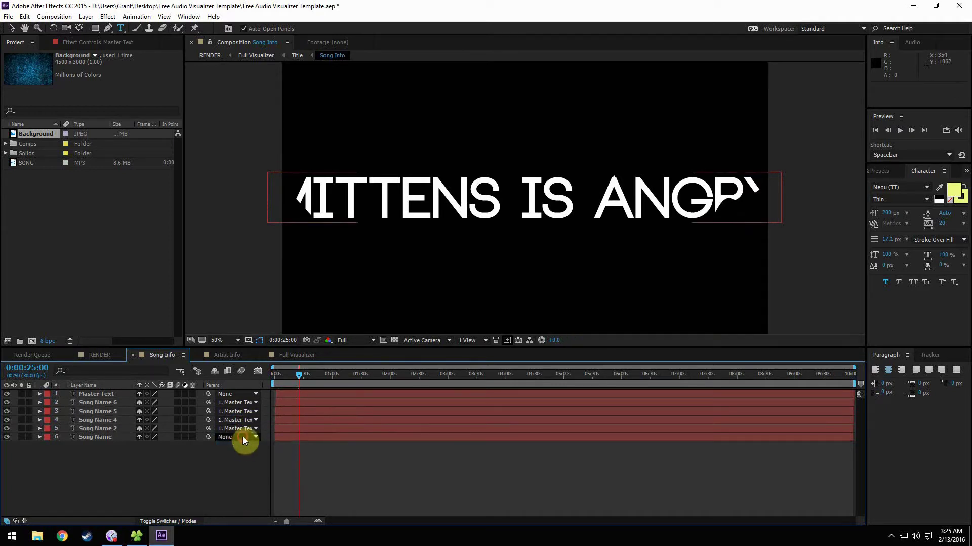
pyautogui.click(236, 437)
pyautogui.click(250, 446)
# - Scale the Master Text layer to 75% and move the current time to 0:00:03:20
pyautogui.click(114, 394)
pyautogui.press('s')
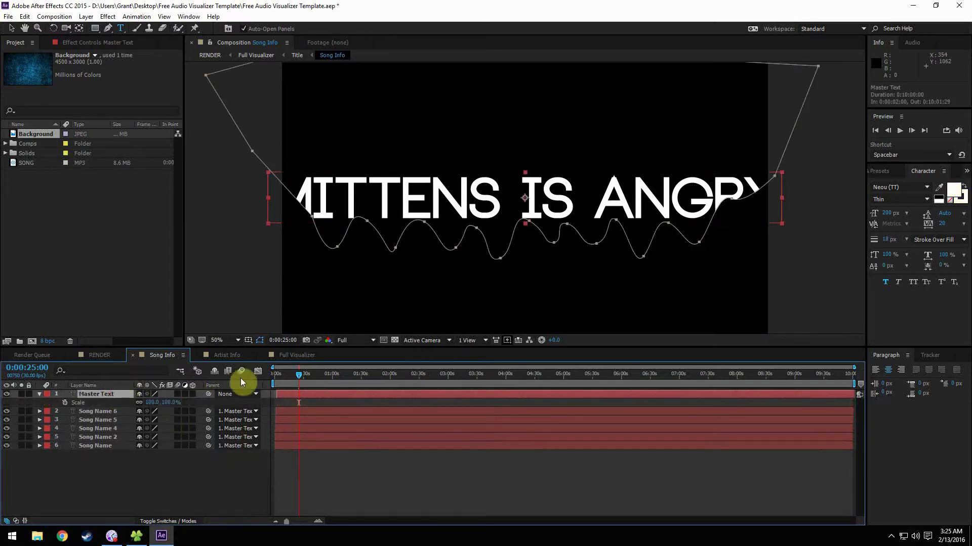
pyautogui.moveTo(152, 403); pyautogui.dragTo(145, 411)
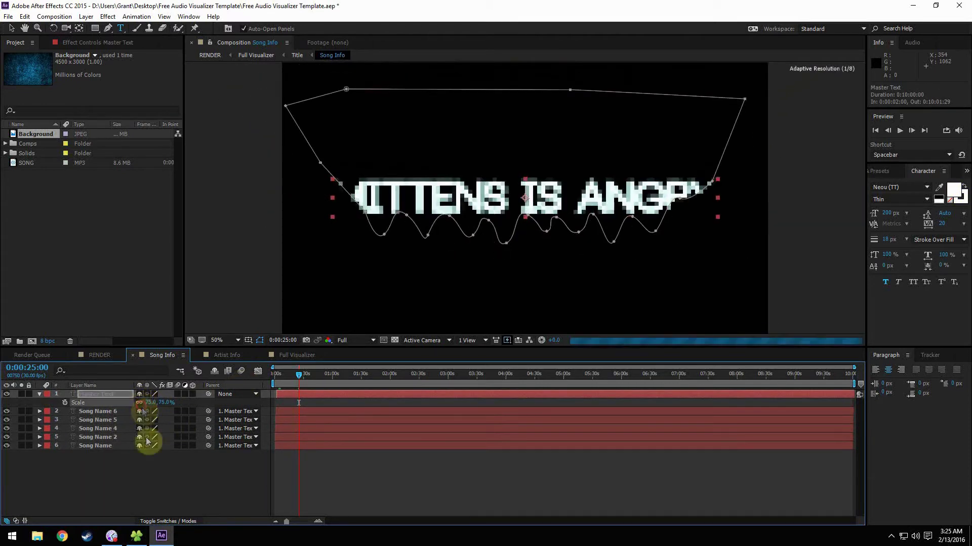
pyautogui.moveTo(298, 377); pyautogui.dragTo(278, 387)
# - Set the font size of the Master Text and Song Name 6 layers to 150 px
pyautogui.click(109, 395)
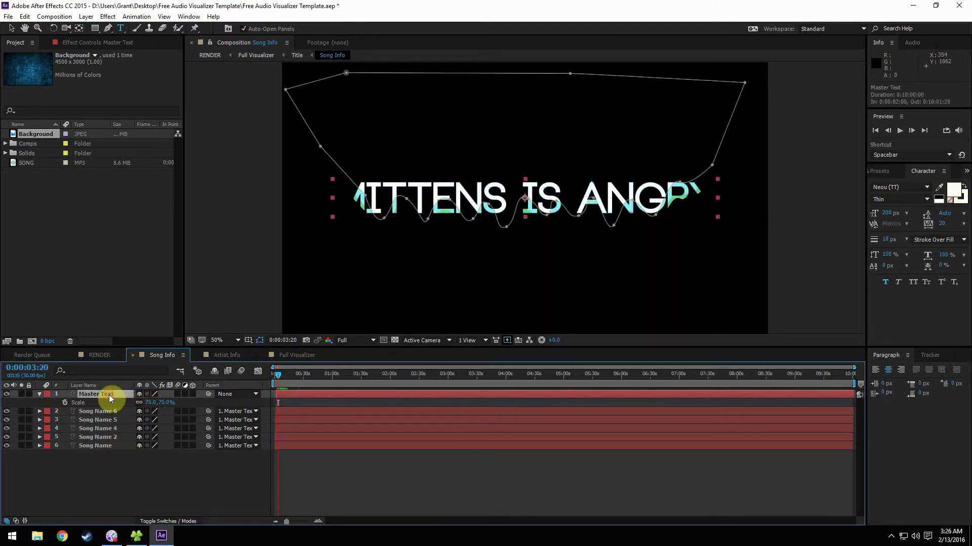
pyautogui.click(888, 213)
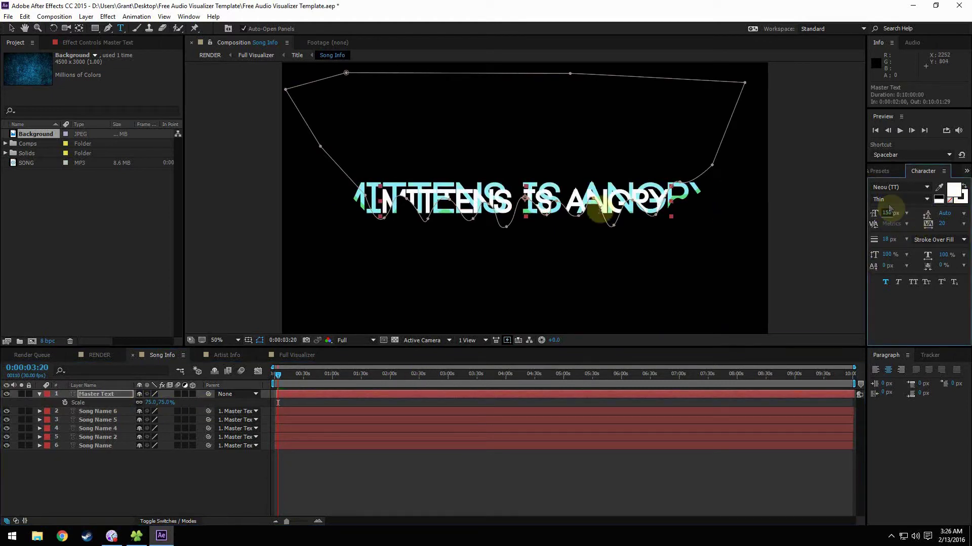
pyautogui.click(101, 412)
pyautogui.click(888, 212)
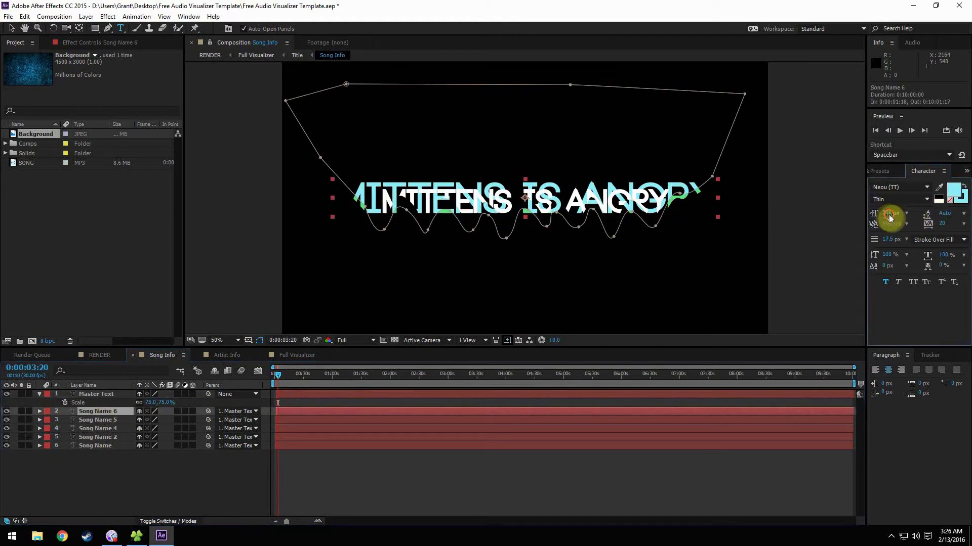
pyautogui.write('150')
pyautogui.press('Return')
# - Set the font size of the Song Name 5 and Song Name 4 layers to 150 px
pyautogui.click(97, 420)
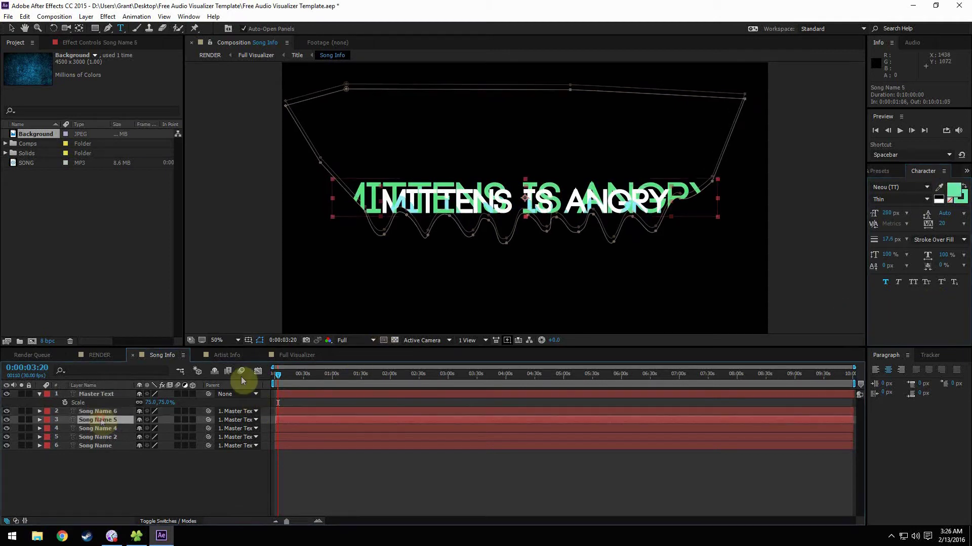
pyautogui.write('150')
pyautogui.press('Return')
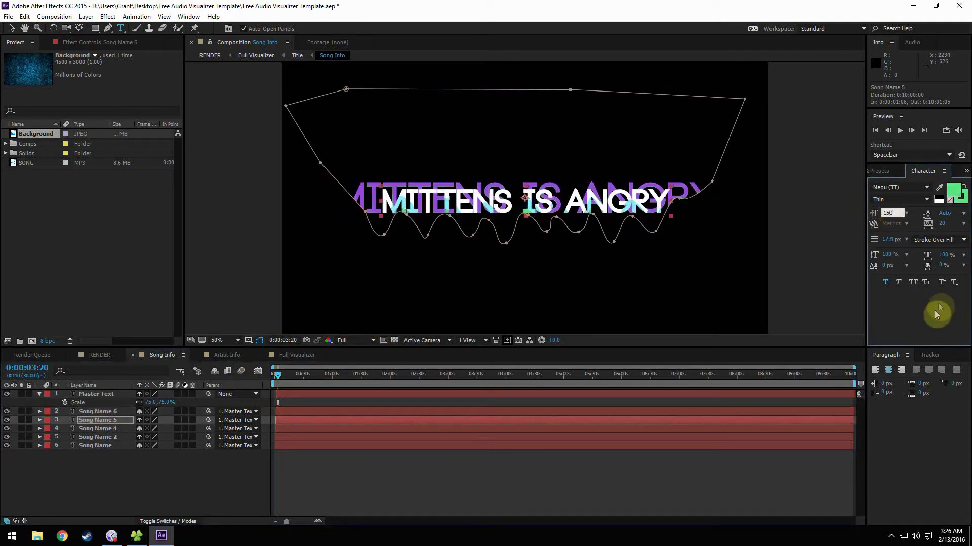
pyautogui.click(112, 431)
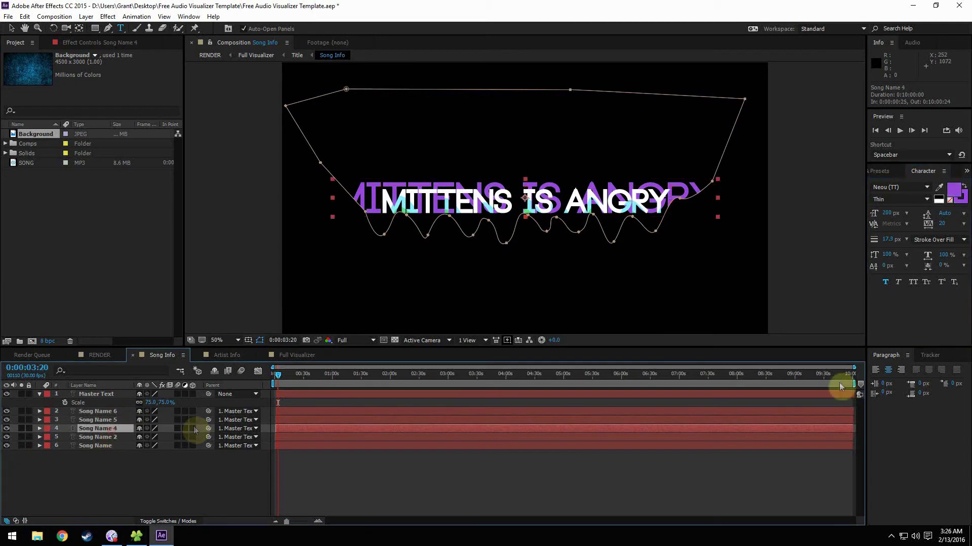
pyautogui.write('150')
pyautogui.press('Return')
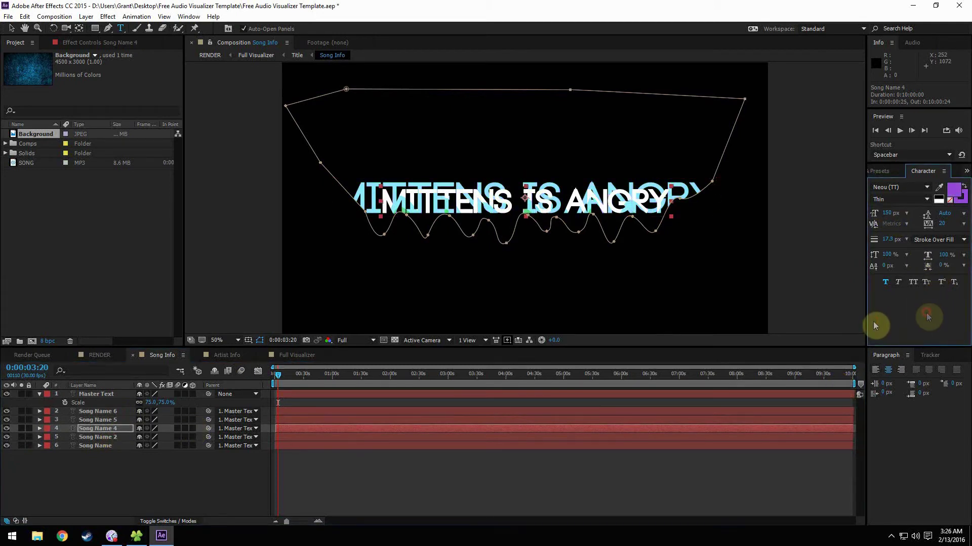
# - Set the font size of the Song Name 2 and Song Name layers to 150 px
pyautogui.click(99, 436)
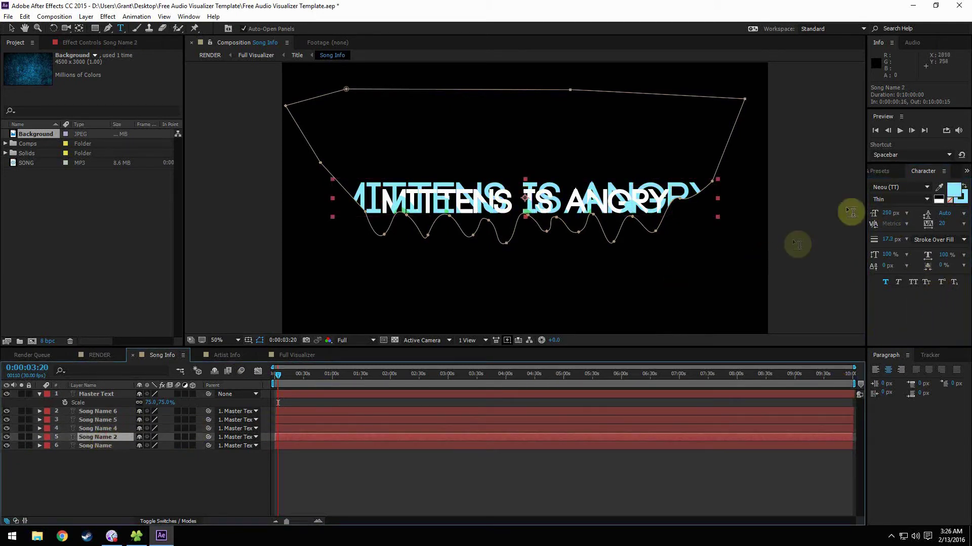
pyautogui.moveTo(883, 211); pyautogui.dragTo(916, 319)
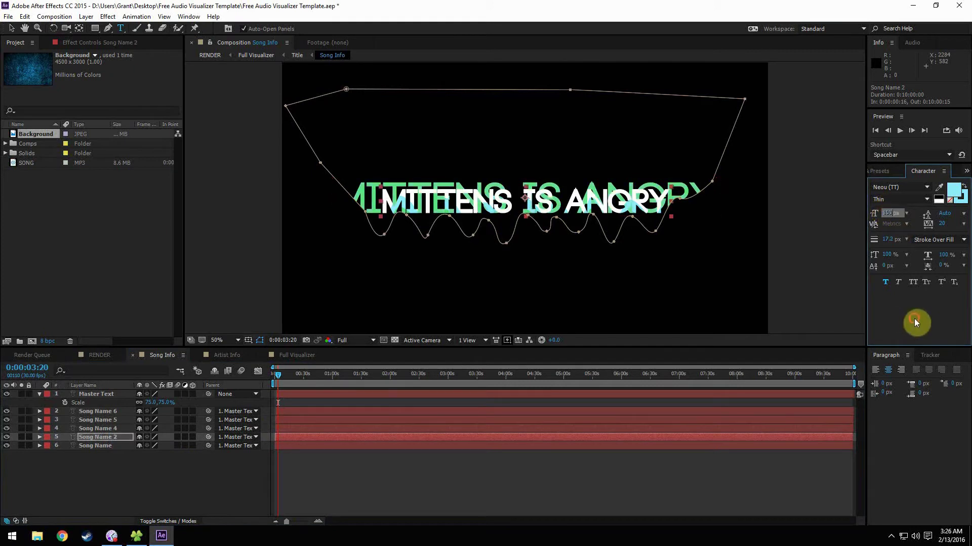
pyautogui.click(111, 446)
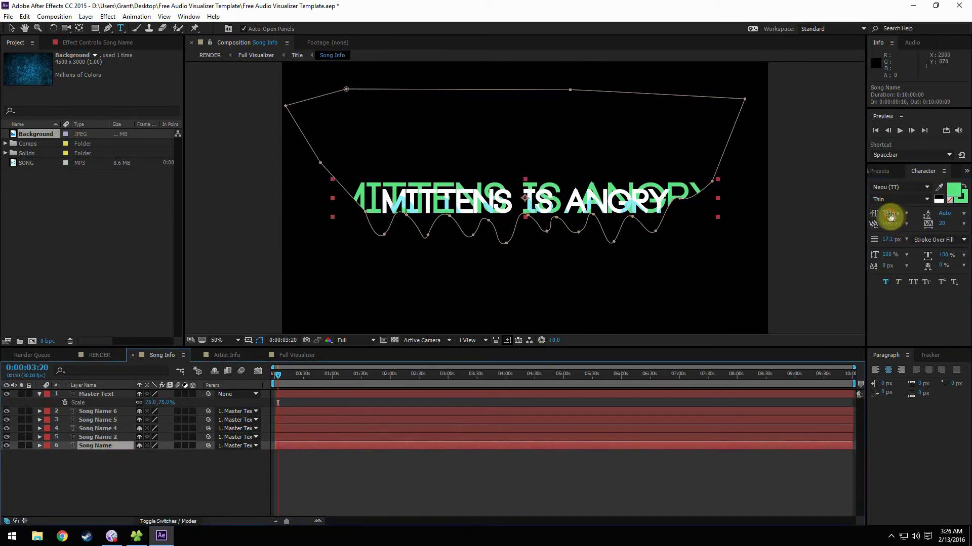
pyautogui.moveTo(889, 212); pyautogui.dragTo(921, 328)
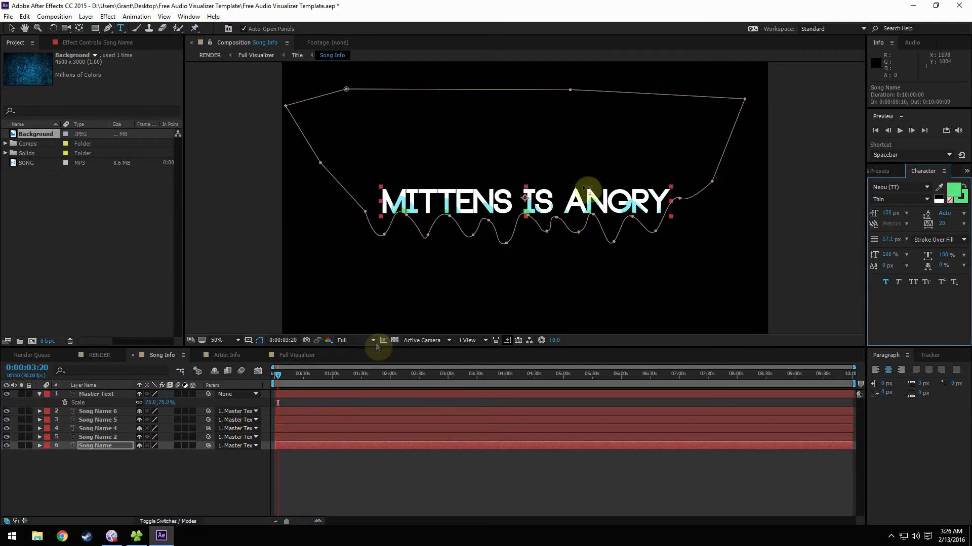
pyautogui.click(160, 475)
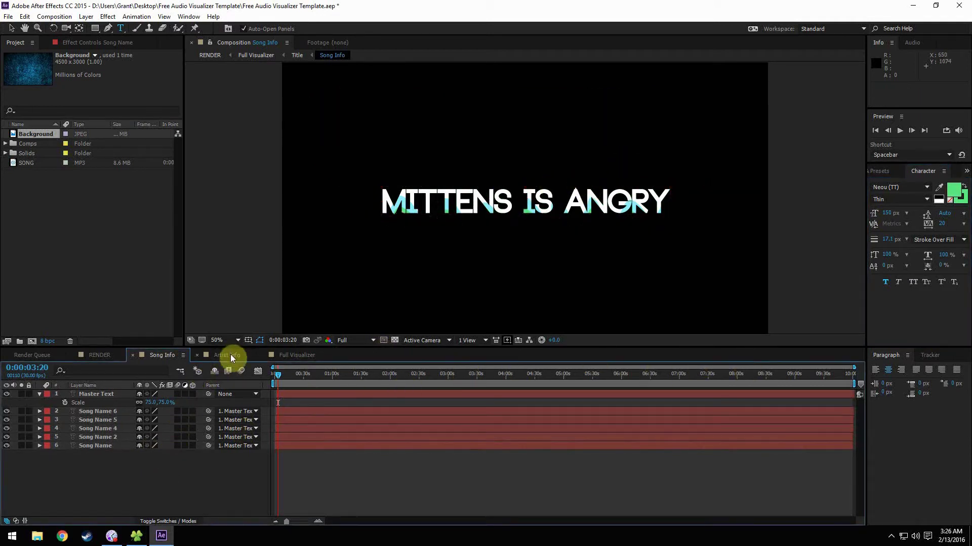
# - Replace the Master Text in the Artist Info composition with "VIRTUAL RIOT" and move the current time to 0:00:17:26
pyautogui.click(230, 354)
pyautogui.click(94, 394)
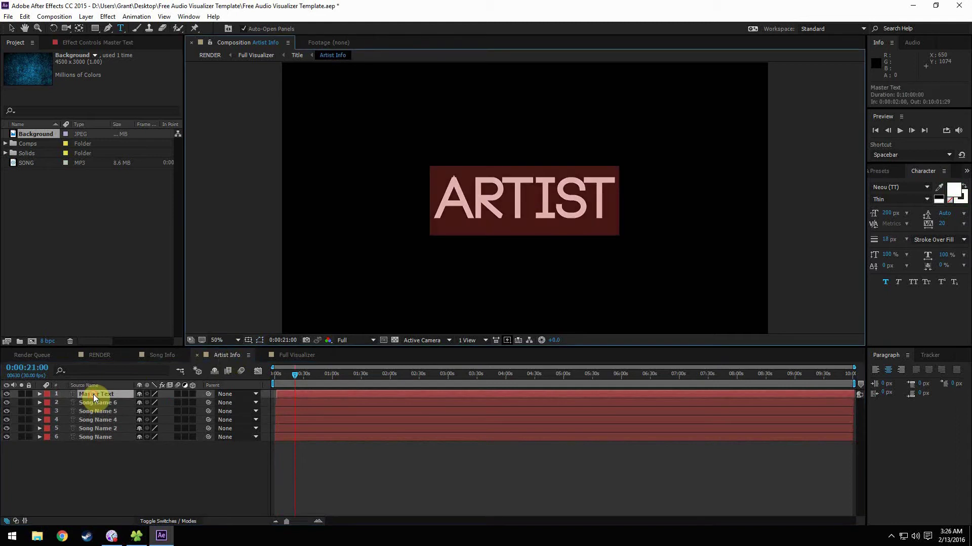
pyautogui.write('VIRTUAL')
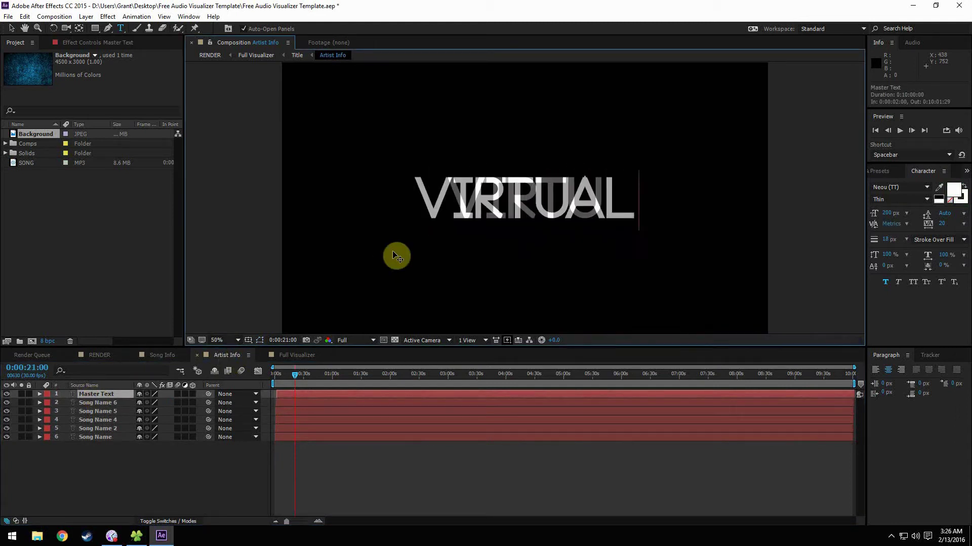
pyautogui.write(' RIOT')
pyautogui.click(287, 381)
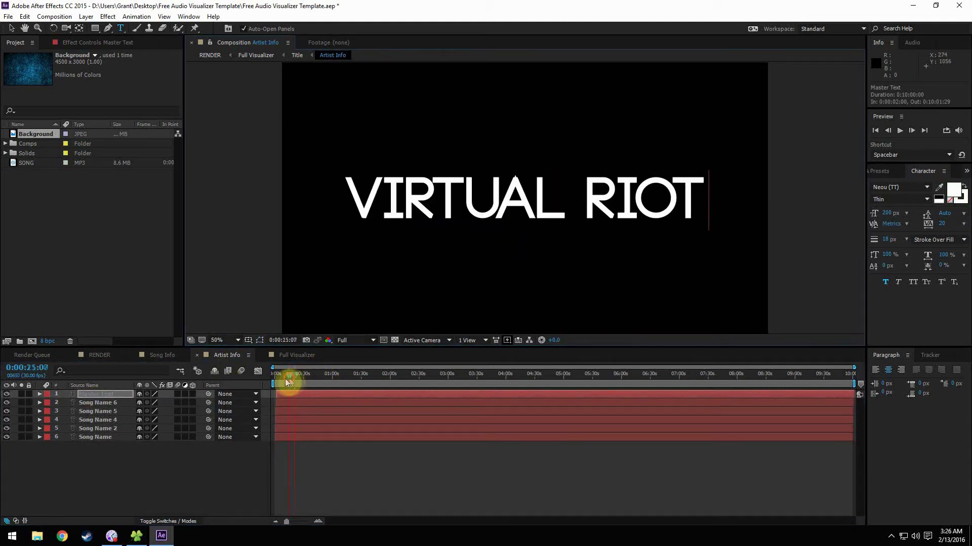
pyautogui.moveTo(287, 381)
pyautogui.mouseDown()
pyautogui.moveTo(275, 388)
pyautogui.moveTo(291, 390)
pyautogui.mouseUp()
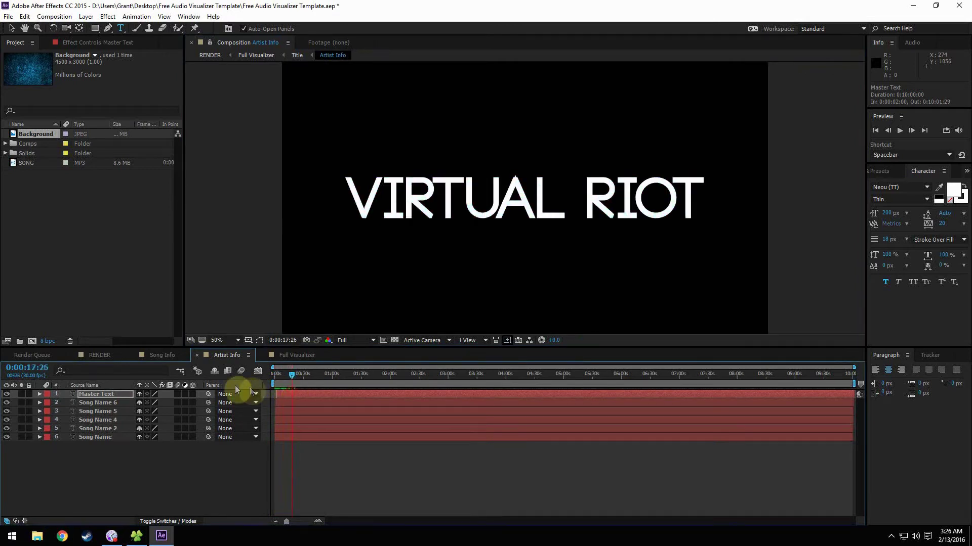
# - Move the current time in the Full Visualizer composition to 0:00:39:28 and select the Title layer
pyautogui.click(287, 355)
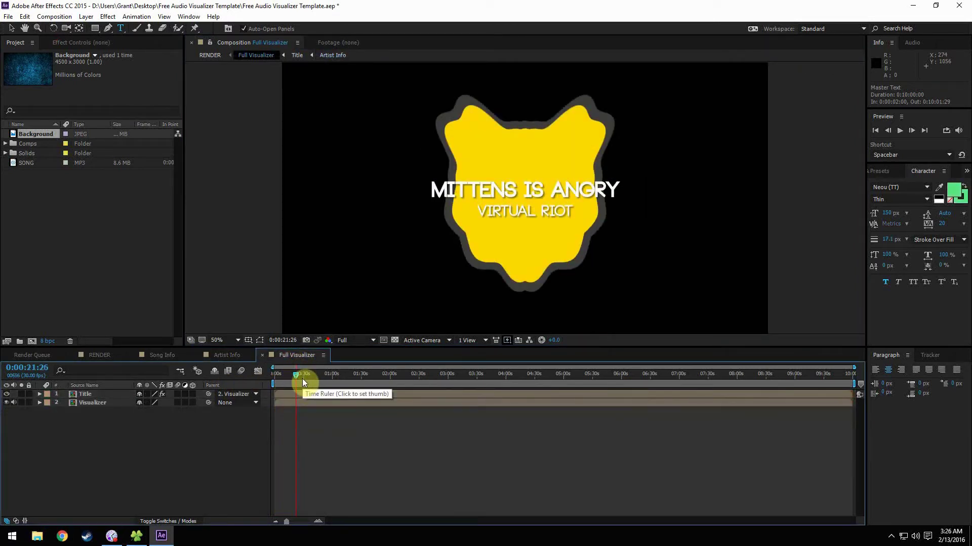
pyautogui.moveTo(296, 378); pyautogui.dragTo(313, 375)
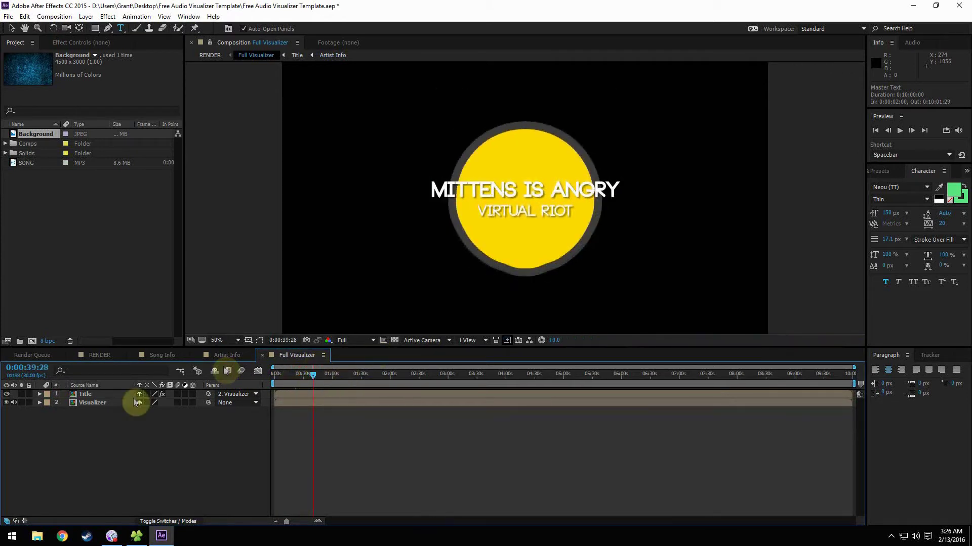
pyautogui.click(96, 394)
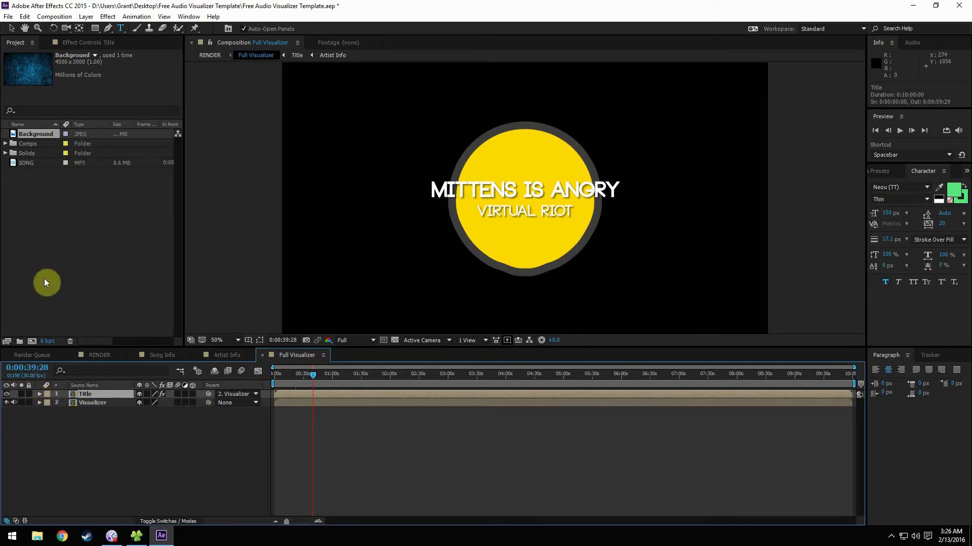
# - Scale the Song Info layer in the Title composition to 83% and check the fit in Full Visualizer
pyautogui.click(6, 143)
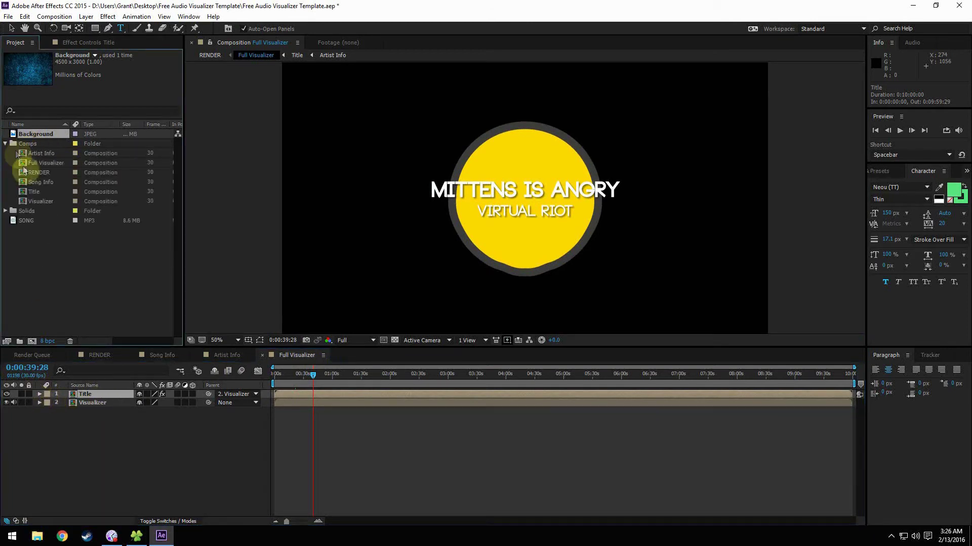
pyautogui.doubleClick(33, 194)
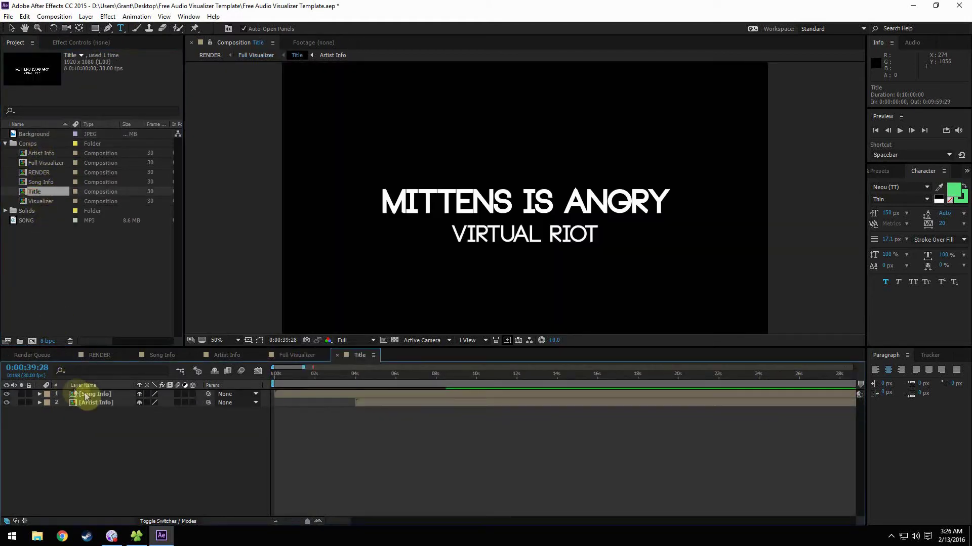
pyautogui.click(84, 393)
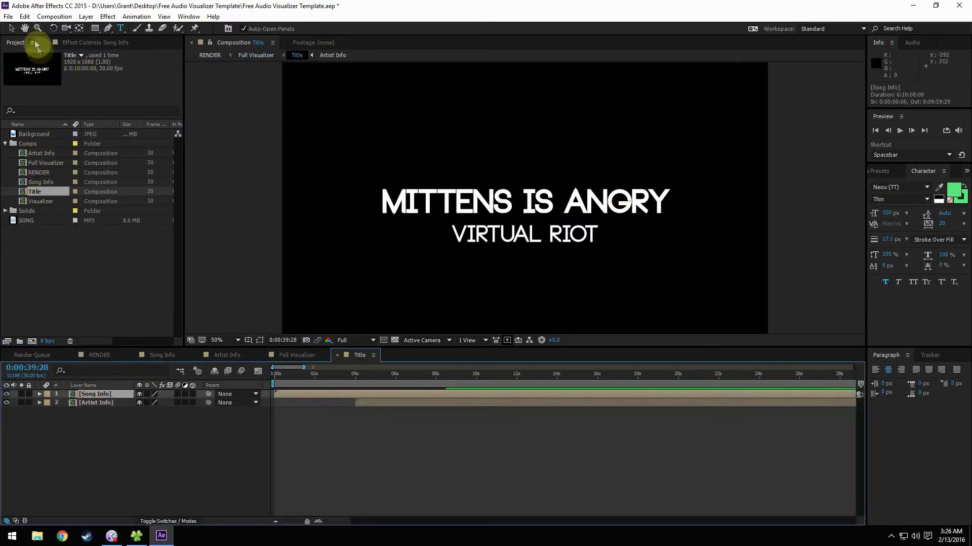
pyautogui.click(13, 29)
pyautogui.press('s')
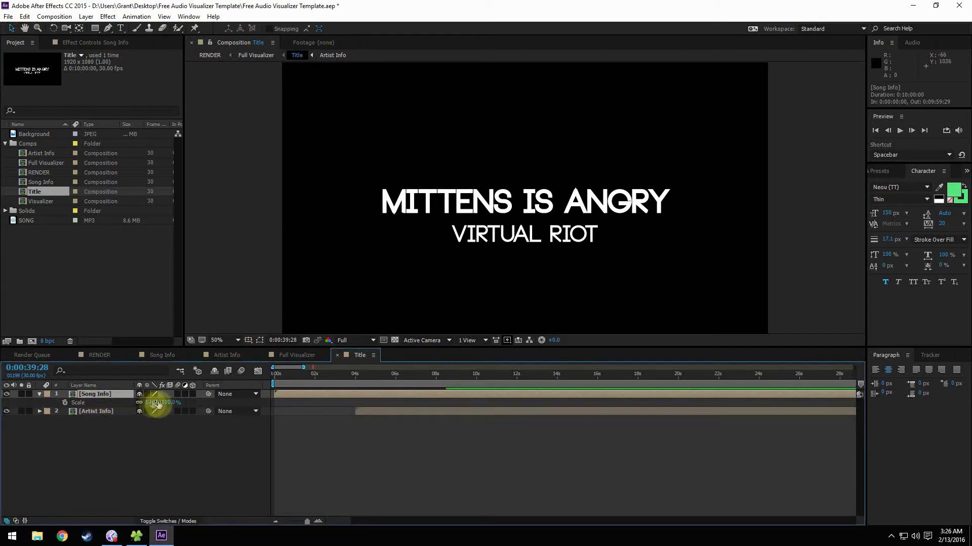
pyautogui.moveTo(169, 403); pyautogui.dragTo(167, 400)
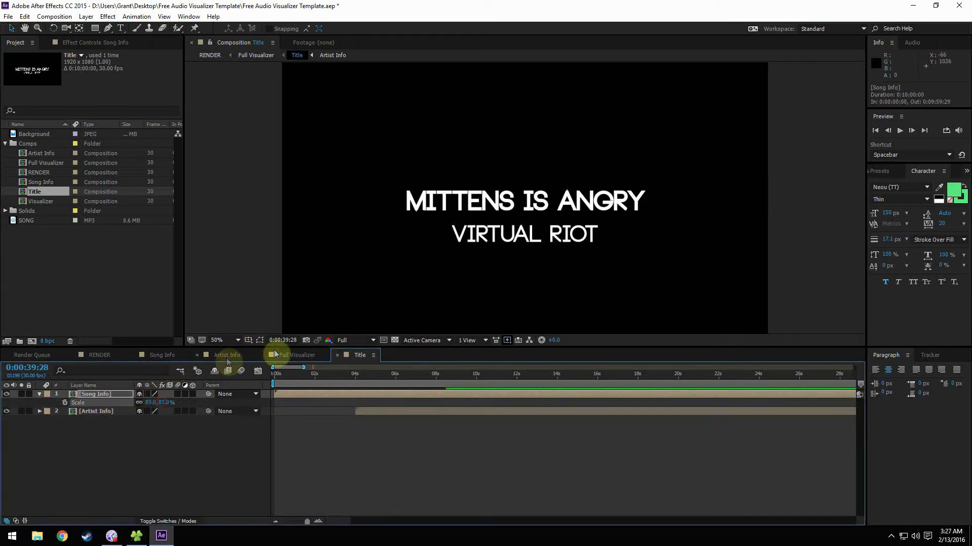
pyautogui.click(298, 354)
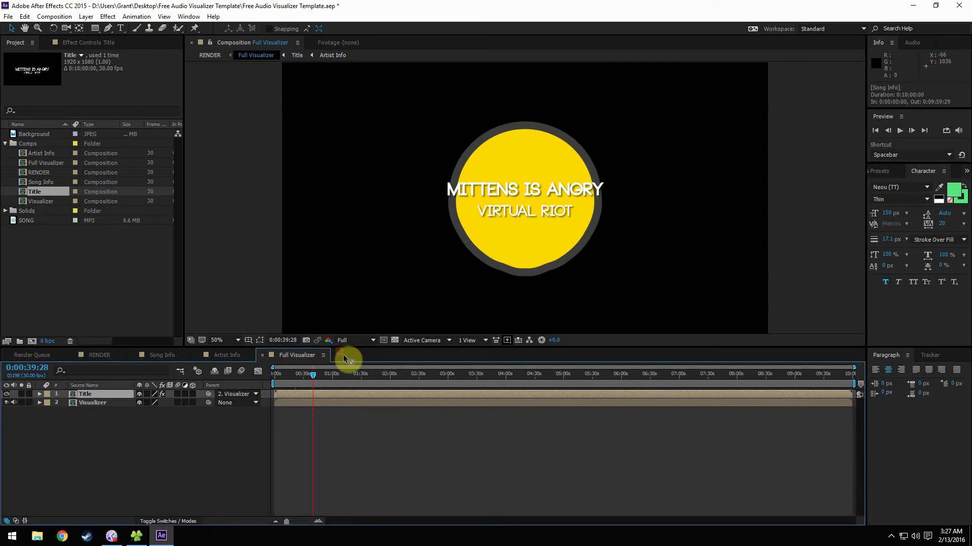
# - Try the Song Info layer in the Title composition at 50% and 60% scale, checking the fit in Full Visualizer
pyautogui.click(44, 191)
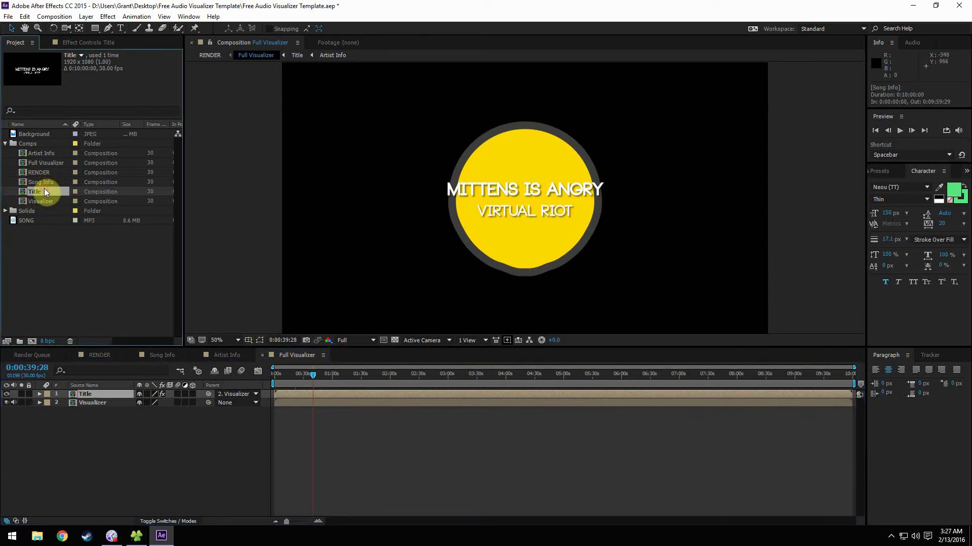
pyautogui.doubleClick(44, 191)
pyautogui.click(116, 394)
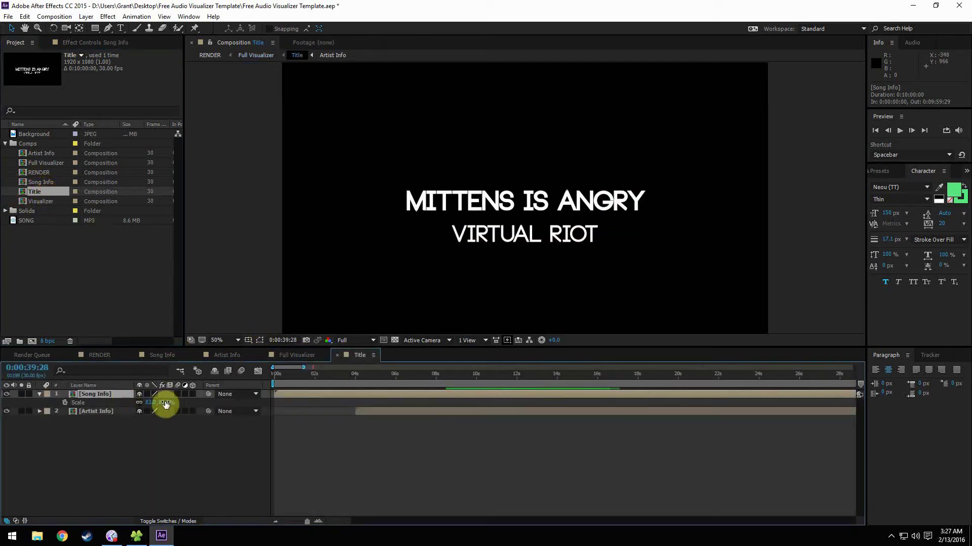
pyautogui.write('50')
pyautogui.click(165, 404)
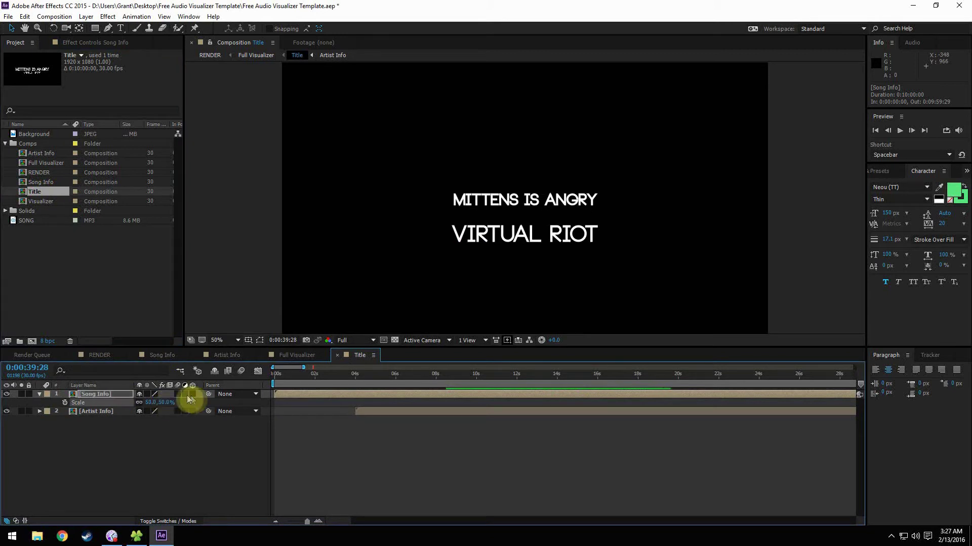
pyautogui.click(166, 402)
pyautogui.write('60')
pyautogui.press('Return')
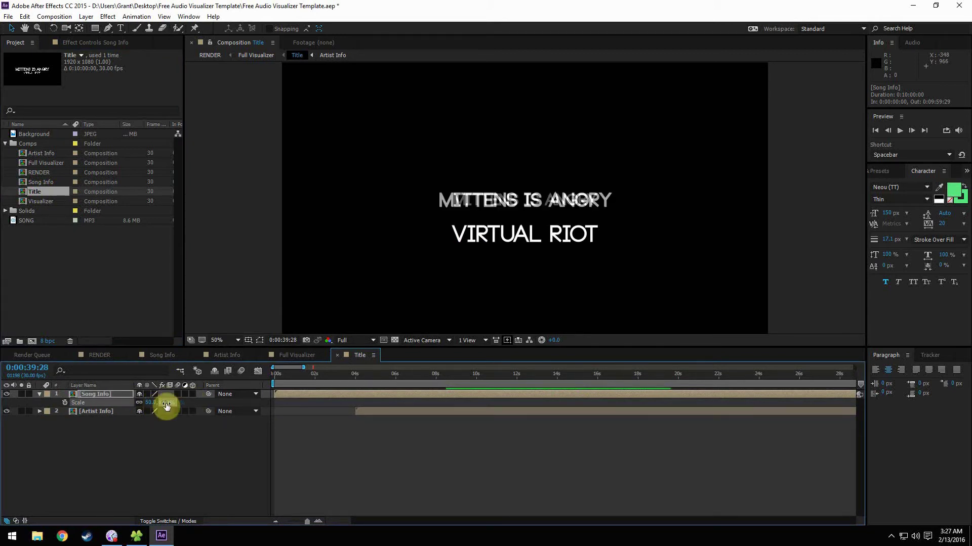
pyautogui.click(298, 355)
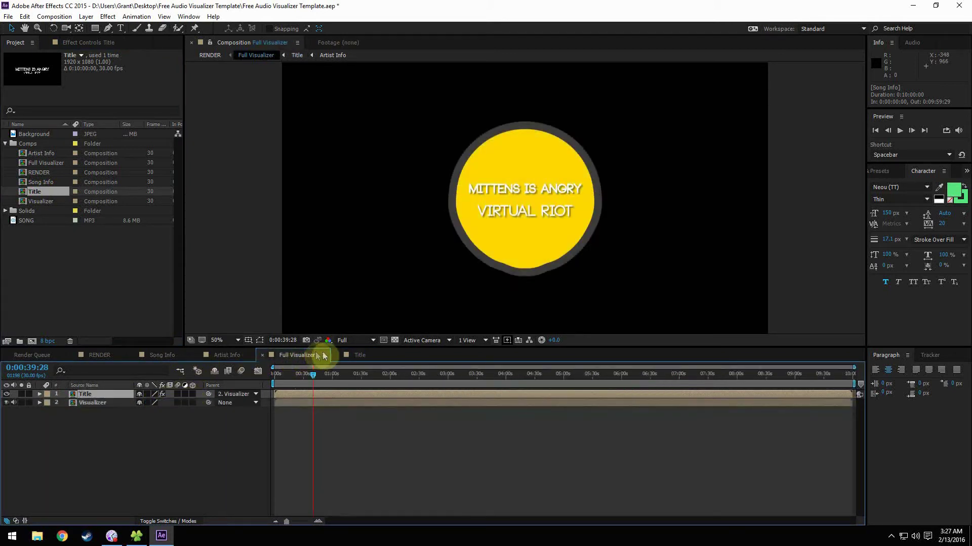
# - Set the scale of the Song Info layer in the Title composition to 70% and check it in Full Visualizer
pyautogui.click(349, 357)
pyautogui.click(147, 409)
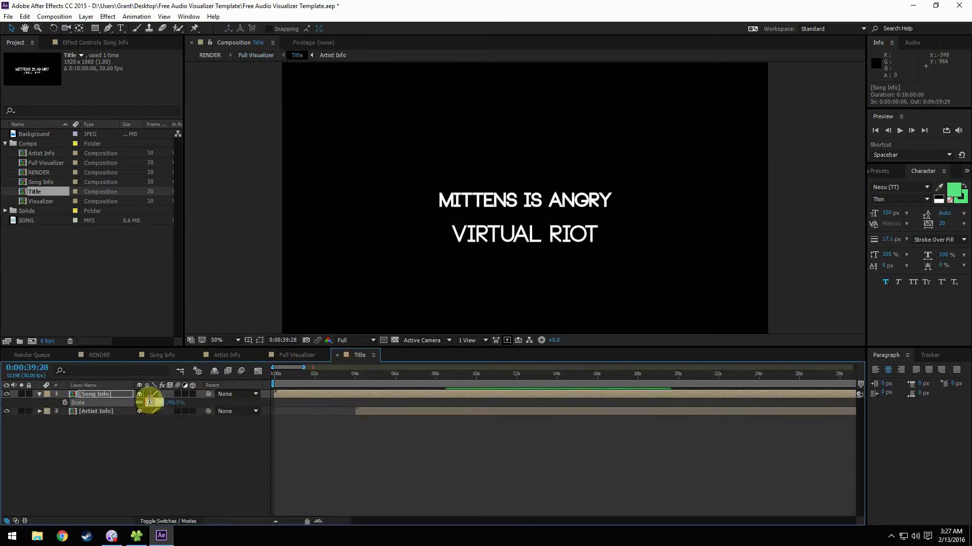
pyautogui.write('70')
pyautogui.press('Return')
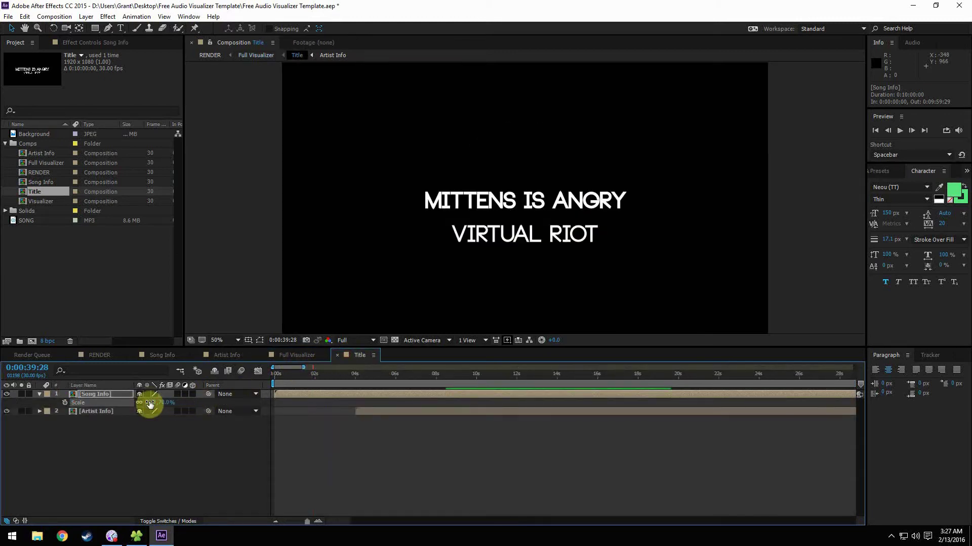
pyautogui.click(306, 356)
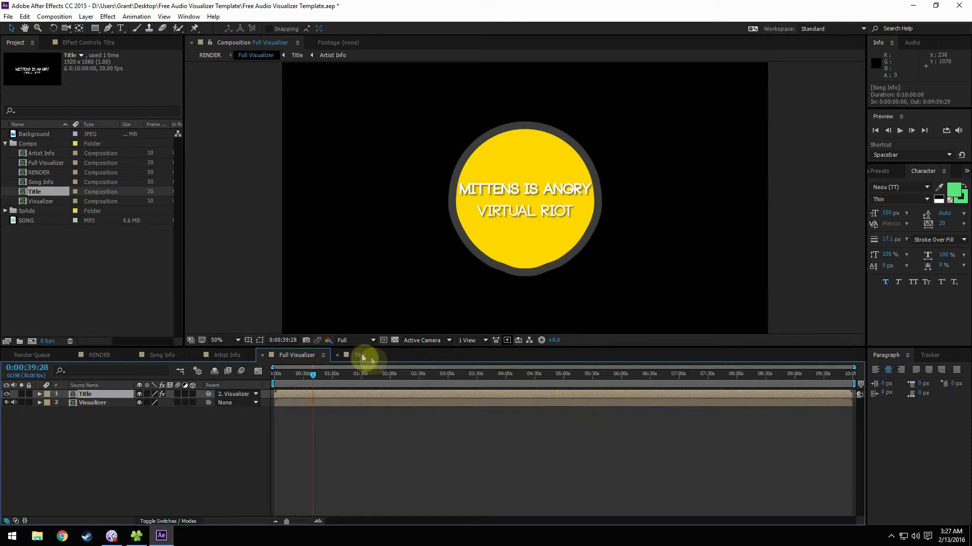
# - Set the scale of the Artist Info layer in the Title composition to 30%
pyautogui.click(357, 356)
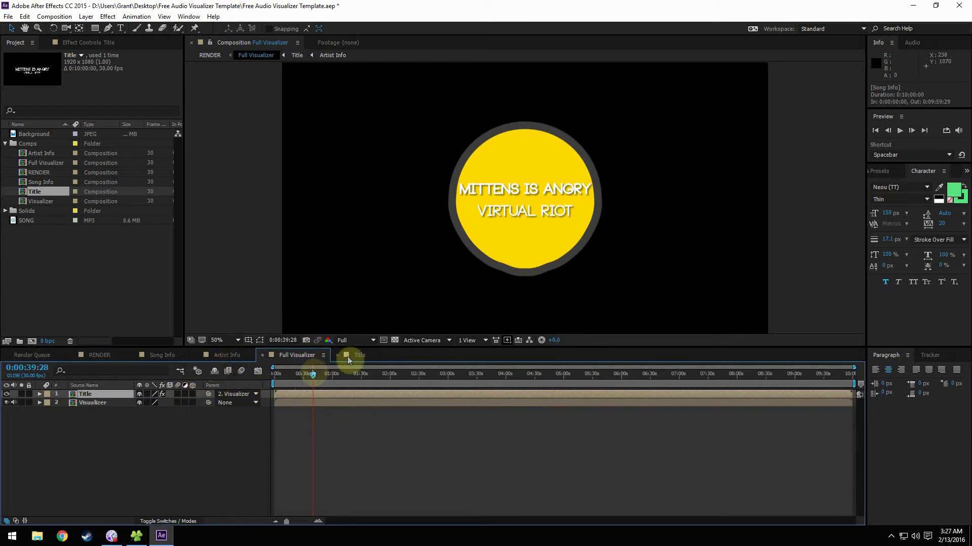
pyautogui.click(102, 411)
pyautogui.press('s')
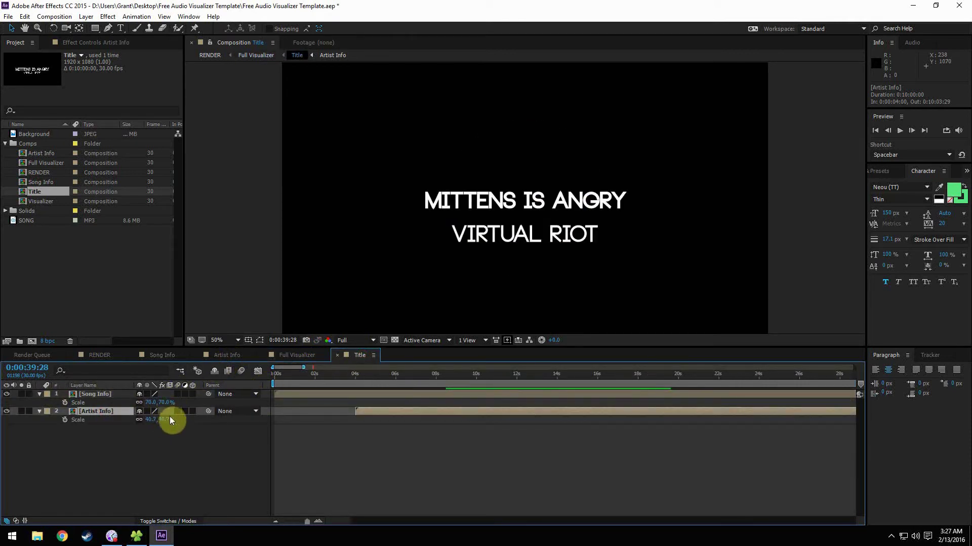
pyautogui.write('30')
pyautogui.press('Return')
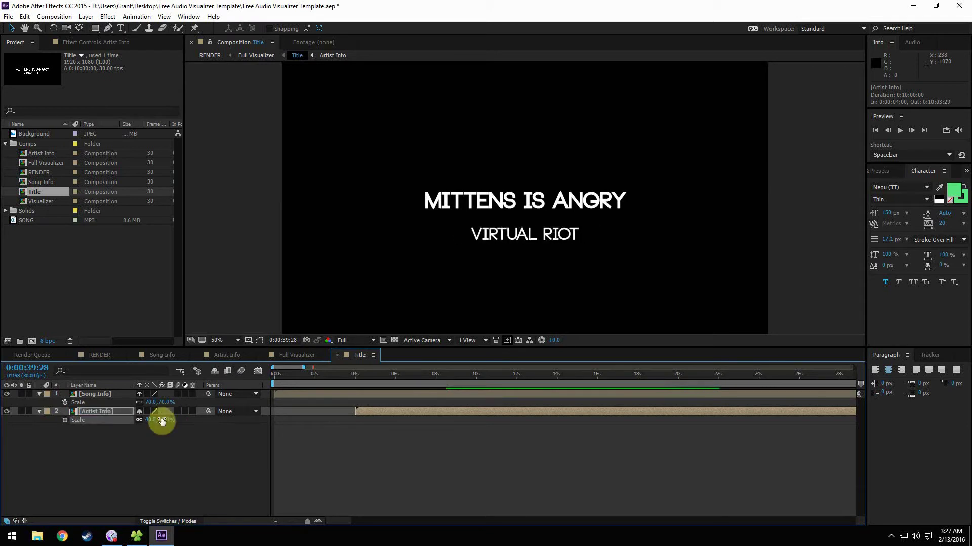
# - Nudge the Artist Info layer up until the artist name sits just below the song title
pyautogui.press('Up')
pyautogui.press('Up')
pyautogui.press('Up')
pyautogui.press('Up')
pyautogui.press('Up')
pyautogui.press('Up')
pyautogui.press('Up')
pyautogui.press('Up')
pyautogui.press('Up')
pyautogui.press('Up')
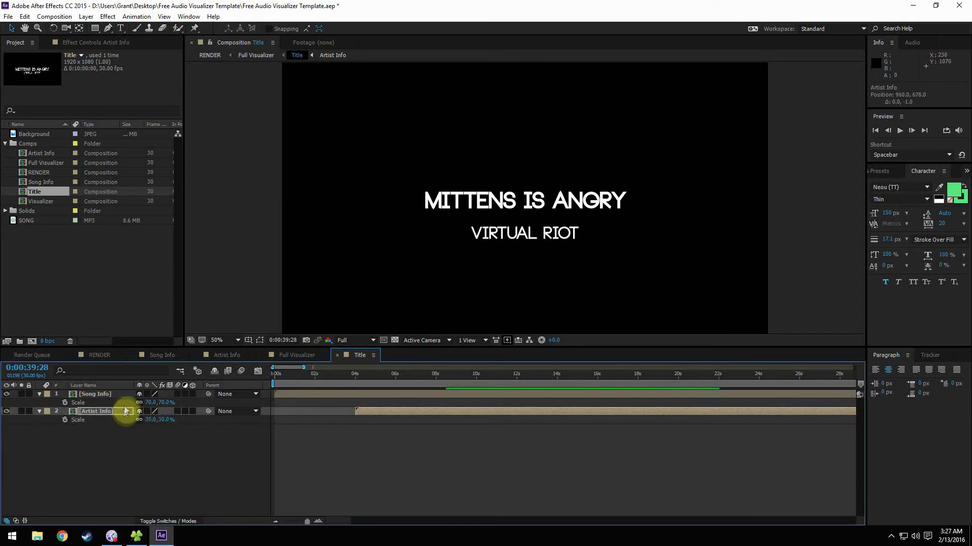
pyautogui.press('Up')
pyautogui.press('Up')
pyautogui.press('Up')
pyautogui.press('Up')
pyautogui.press('Up')
pyautogui.press('Up')
pyautogui.press('Up')
pyautogui.press('Up')
pyautogui.press('Up')
pyautogui.press('Up')
pyautogui.press('Up')
pyautogui.press('Up')
pyautogui.press('Up')
pyautogui.press('Up')
pyautogui.press('Up')
pyautogui.press('Up')
pyautogui.press('Up')
pyautogui.press('Up')
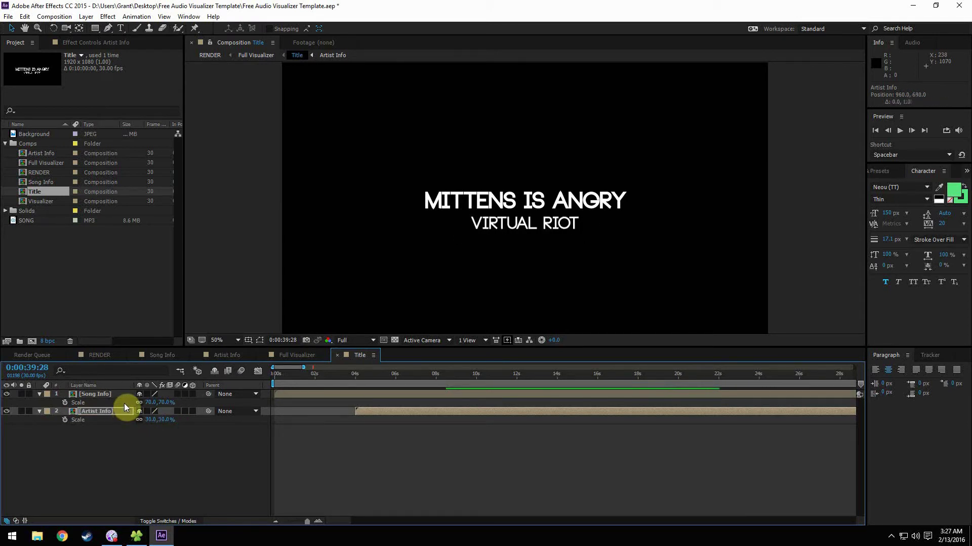
pyautogui.press('Down')
pyautogui.press('Down')
pyautogui.press('Down')
pyautogui.press('Down')
# - Nudge the Song Info layer down to position 960, 568 and check the title in Full Visualizer
pyautogui.click(120, 393)
pyautogui.press('Down')
pyautogui.press('Down')
pyautogui.press('Down')
pyautogui.press('Down')
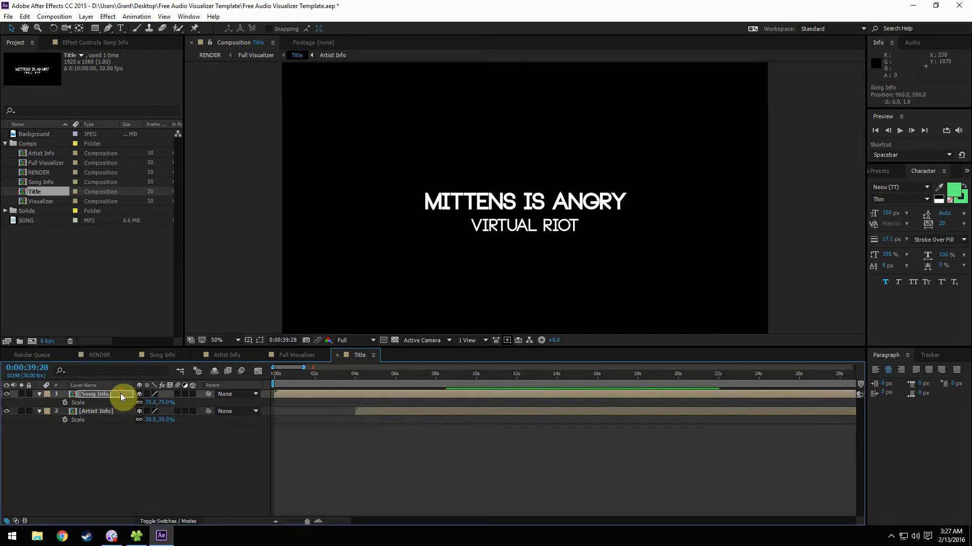
pyautogui.press('Down')
pyautogui.press('Down')
pyautogui.press('Down')
pyautogui.press('Down')
pyautogui.press('Down')
pyautogui.press('Down')
pyautogui.press('Down')
pyautogui.press('Down')
pyautogui.press('Down')
pyautogui.press('Down')
pyautogui.press('Down')
pyautogui.press('Down')
pyautogui.click(297, 355)
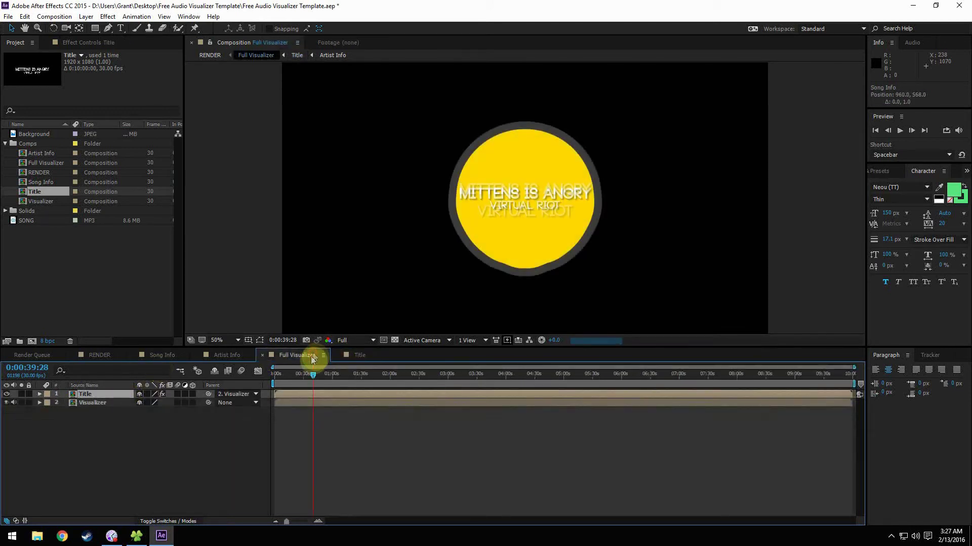
# - Nudge the Artist Info layer in the Title composition down to position 960, 672 and check it in Full Visualizer
pyautogui.click(358, 355)
pyautogui.click(102, 412)
pyautogui.press('Down')
pyautogui.press('Down')
pyautogui.press('Down')
pyautogui.press('Down')
pyautogui.press('Down')
pyautogui.press('Down')
pyautogui.press('Down')
pyautogui.press('Down')
pyautogui.press('Down')
pyautogui.press('Down')
pyautogui.press('Down')
pyautogui.press('Down')
pyautogui.press('Down')
pyautogui.press('Down')
pyautogui.press('Down')
pyautogui.press('Down')
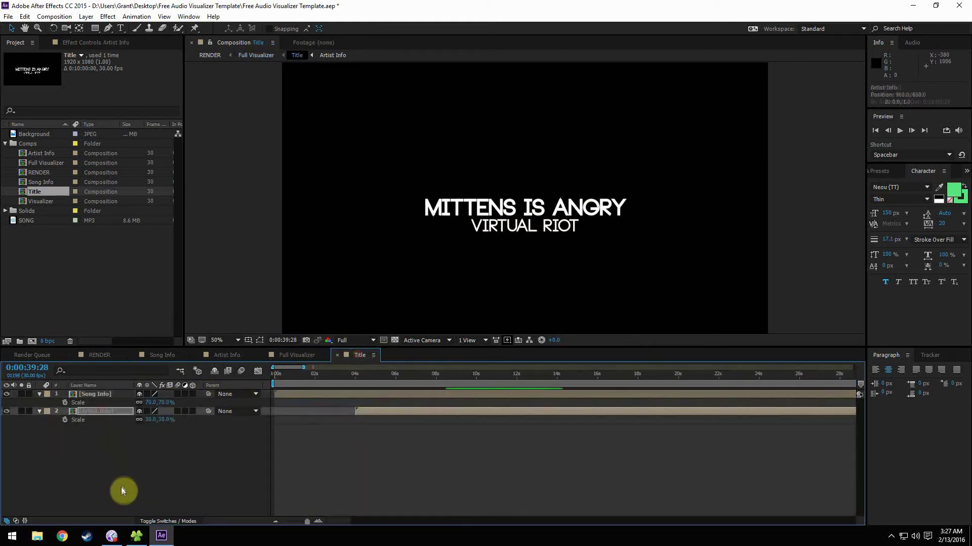
pyautogui.click(299, 355)
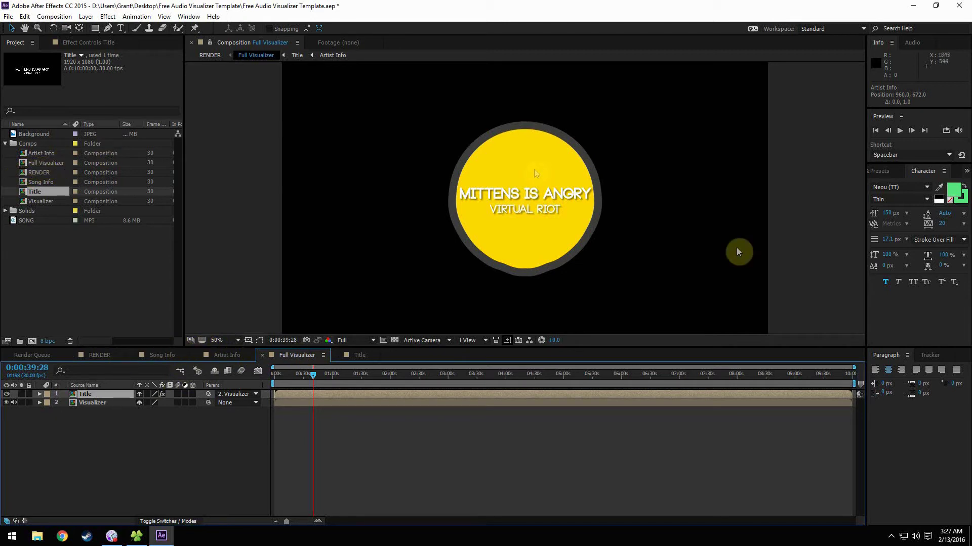
# - Open the Visualizer composition and examine its layers, comparing the topmost Visualizer layer with Shape Layer 1
pyautogui.click(41, 163)
pyautogui.doubleClick(41, 201)
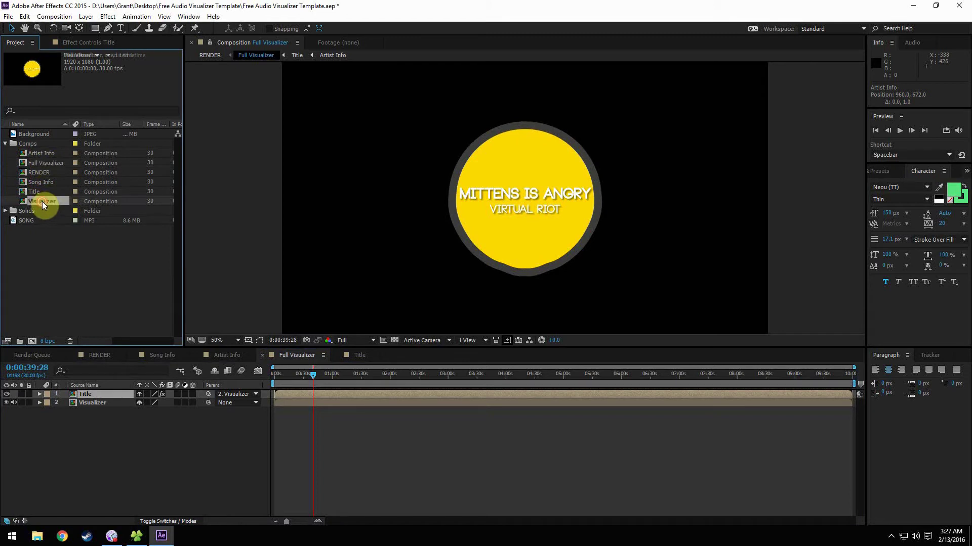
pyautogui.click(103, 402)
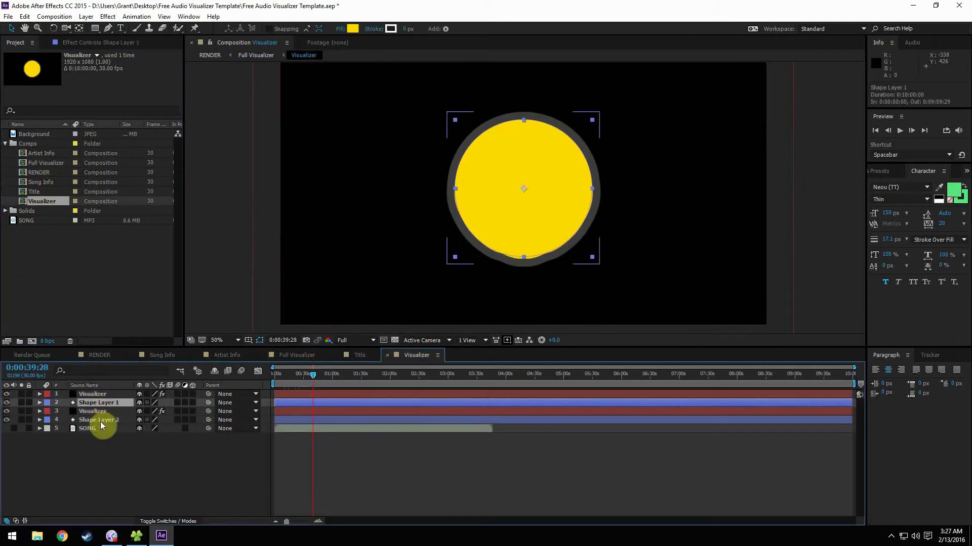
pyautogui.click(100, 421)
pyautogui.click(104, 402)
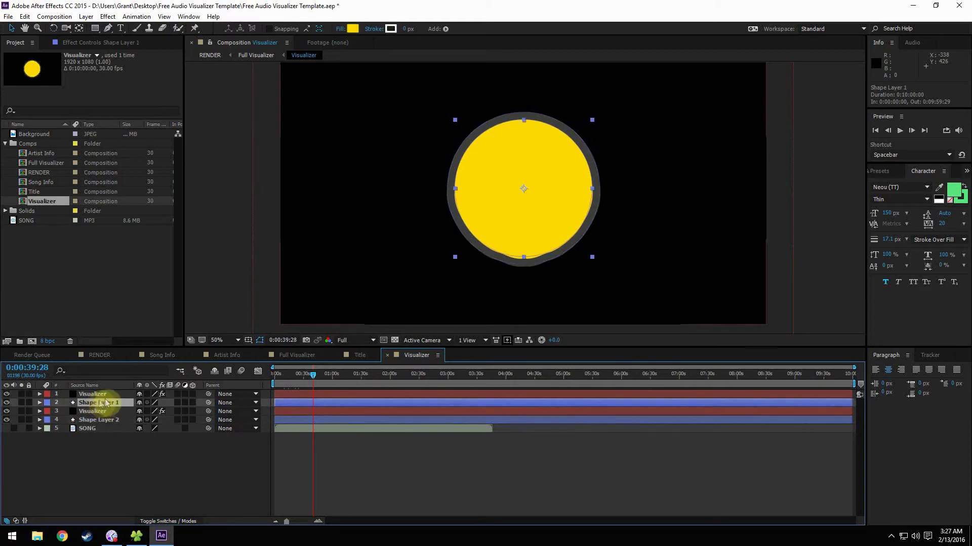
pyautogui.click(96, 394)
pyautogui.click(99, 403)
pyautogui.click(98, 397)
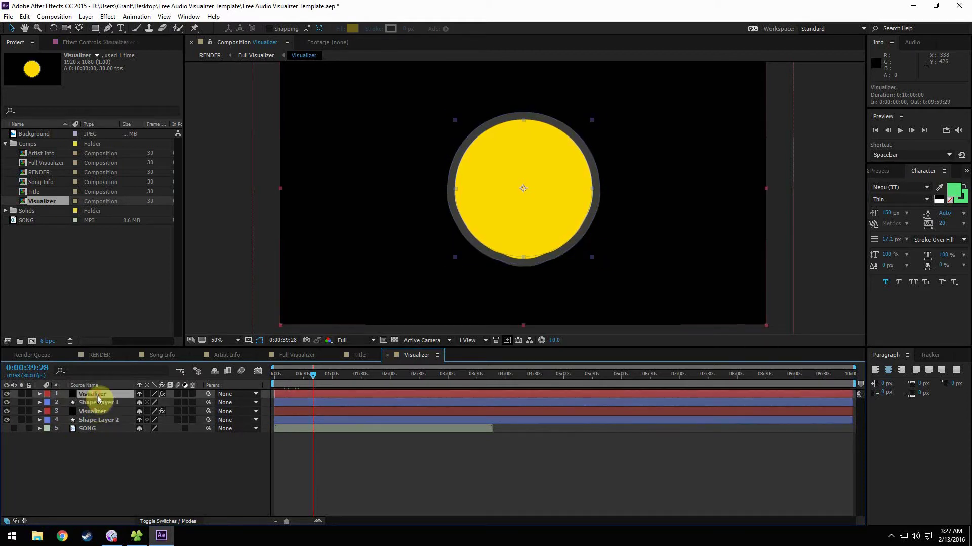
pyautogui.click(99, 402)
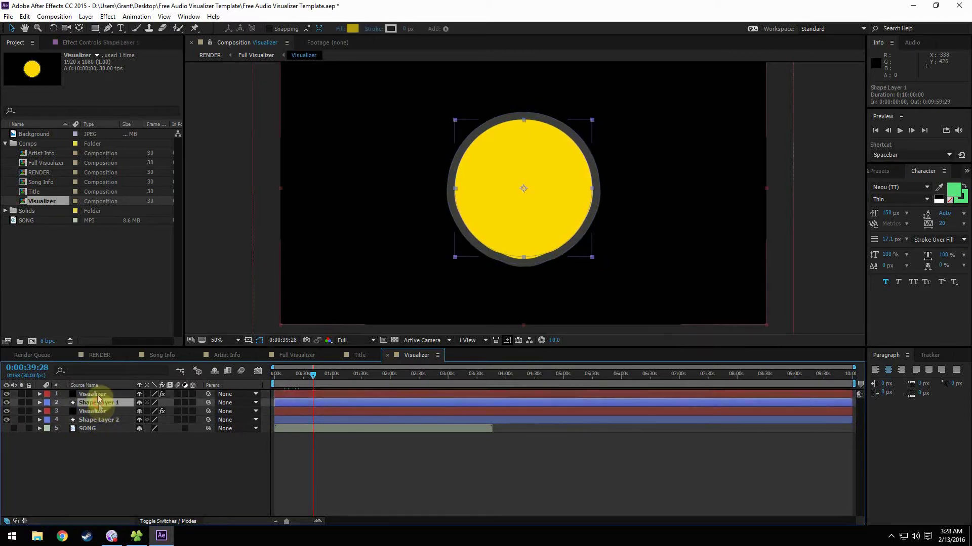
pyautogui.click(98, 395)
pyautogui.click(98, 402)
pyautogui.click(99, 394)
pyautogui.click(98, 401)
pyautogui.click(98, 396)
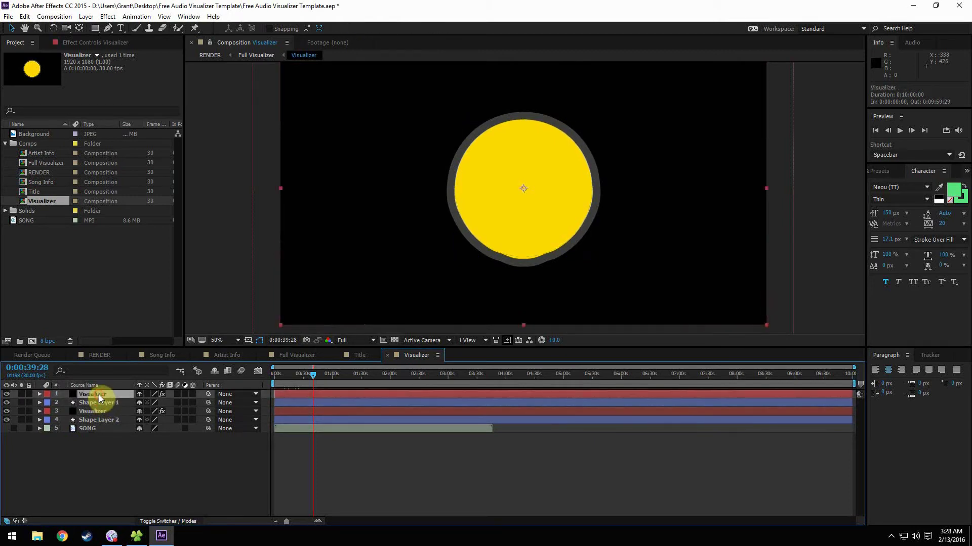
# - Set the Audio Spectrum inside and outside colors of the topmost Visualizer layer to red FF1200
pyautogui.click(94, 44)
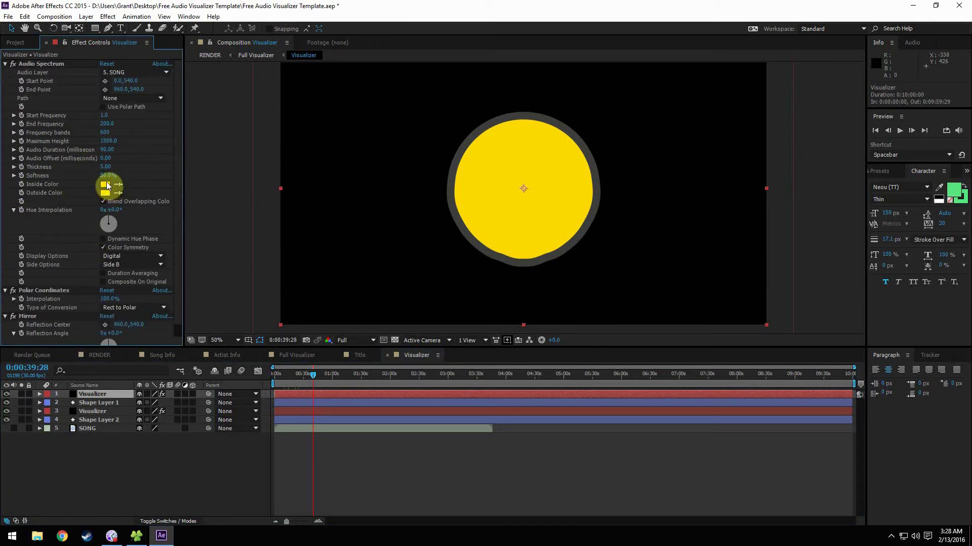
pyautogui.click(105, 185)
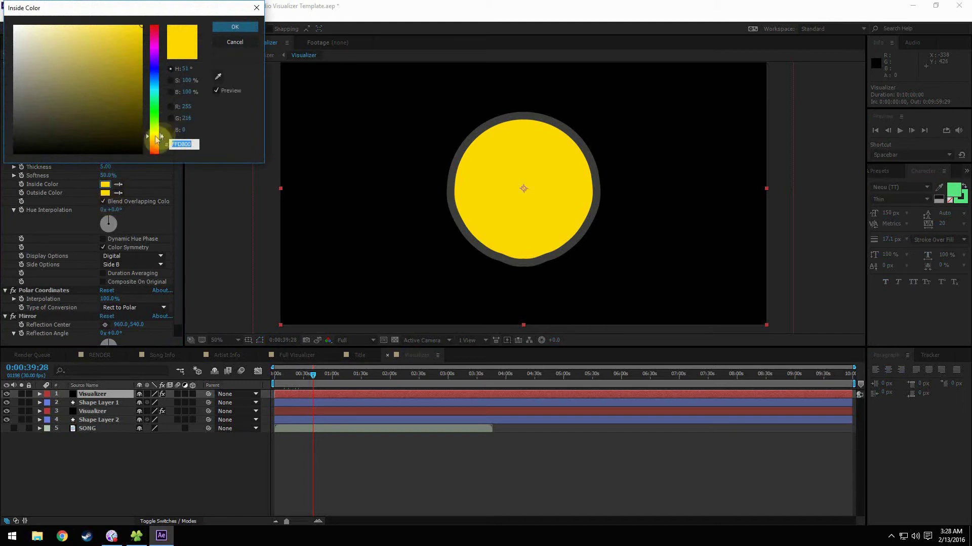
pyautogui.moveTo(156, 138); pyautogui.dragTo(156, 151)
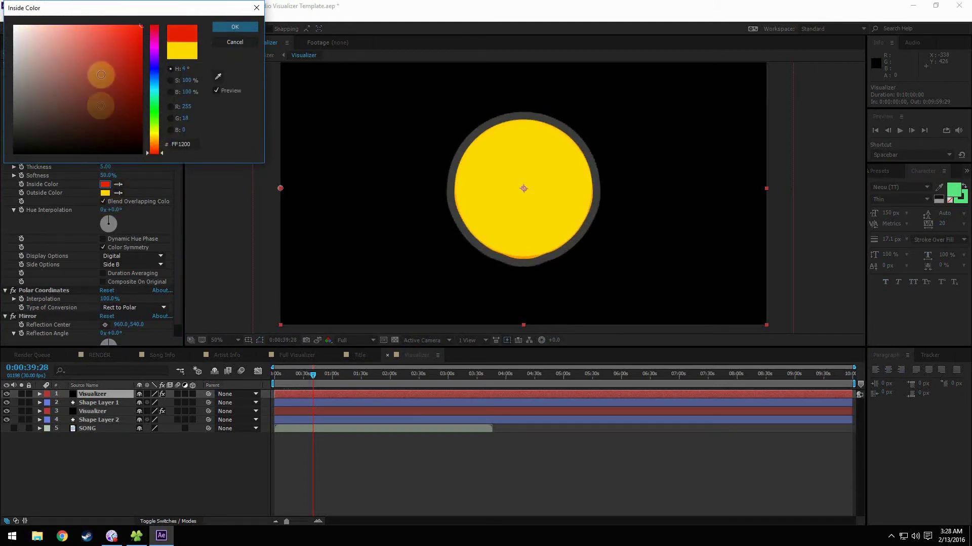
pyautogui.click(236, 26)
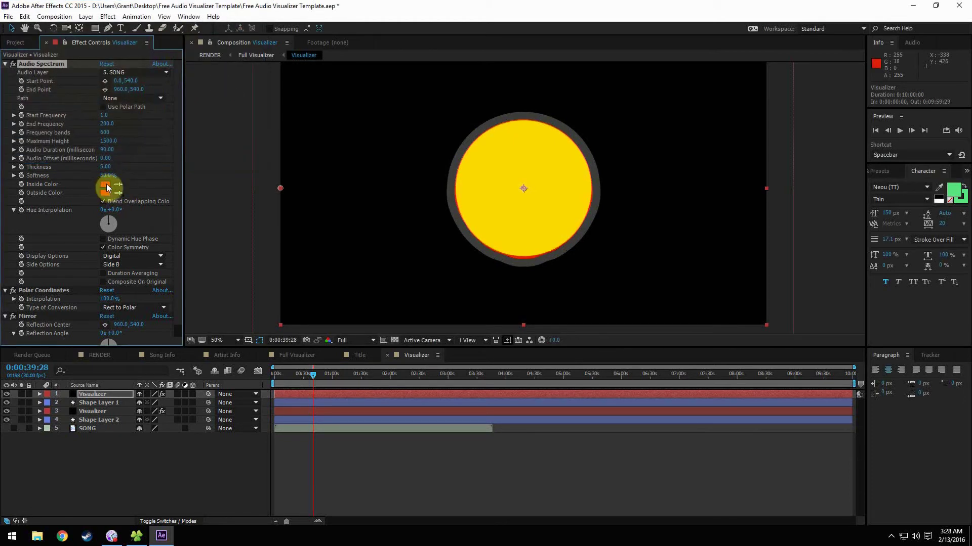
# - Change the fill of Shape Layer 1 to the spectrum's red by sampling it with the eyedropper
pyautogui.click(103, 403)
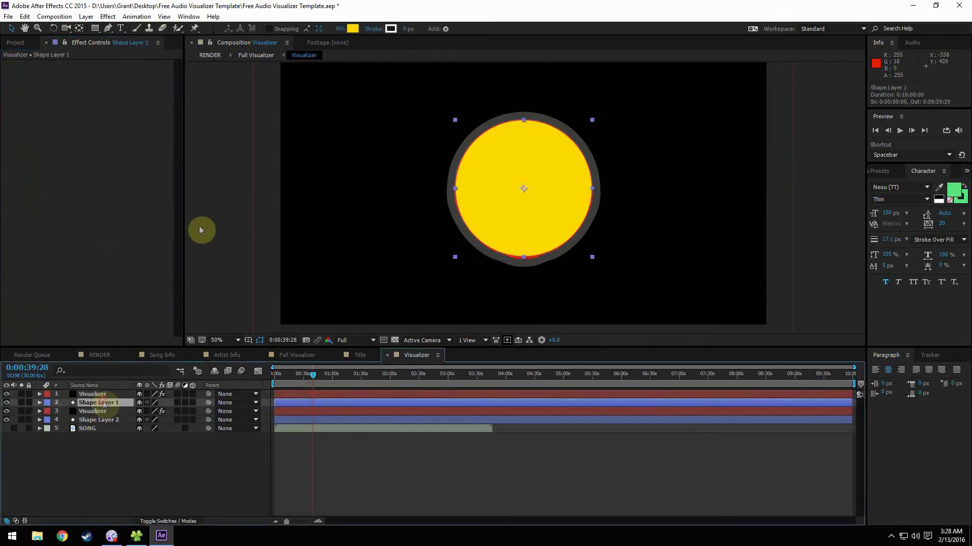
pyautogui.click(352, 29)
pyautogui.click(219, 77)
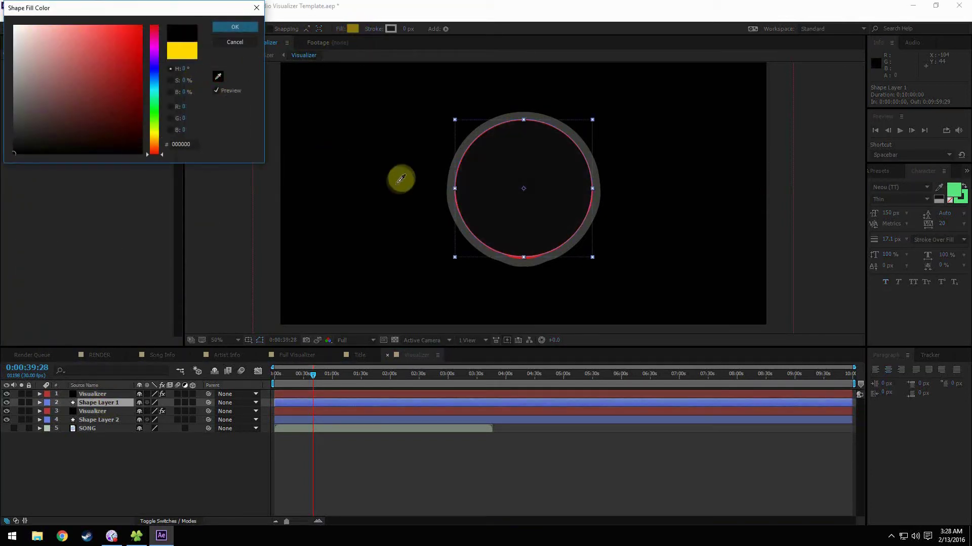
pyautogui.click(465, 176)
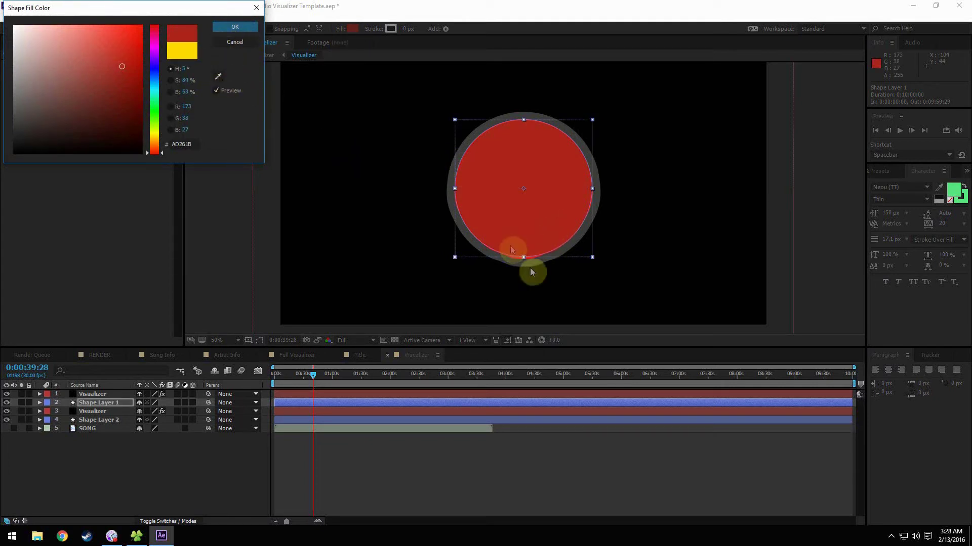
pyautogui.click(223, 75)
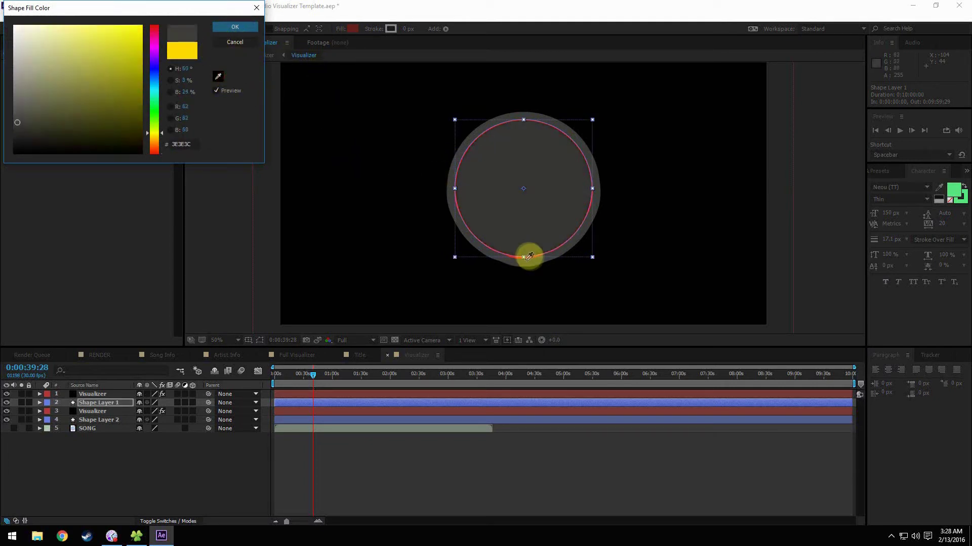
pyautogui.click(522, 254)
pyautogui.click(238, 28)
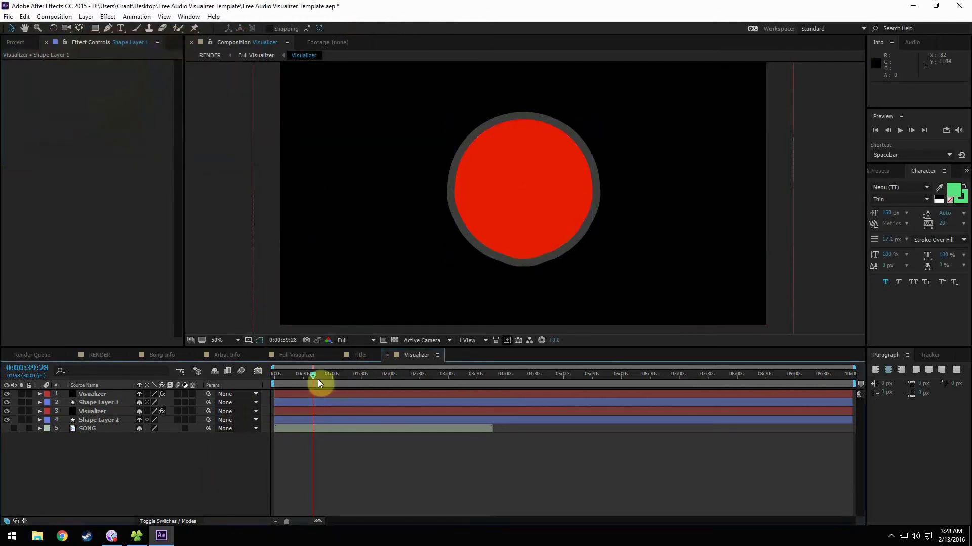
# - Move the current time to 0:01:50:10 and check the red visualizer in the RENDER composition
pyautogui.moveTo(321, 383); pyautogui.dragTo(382, 383)
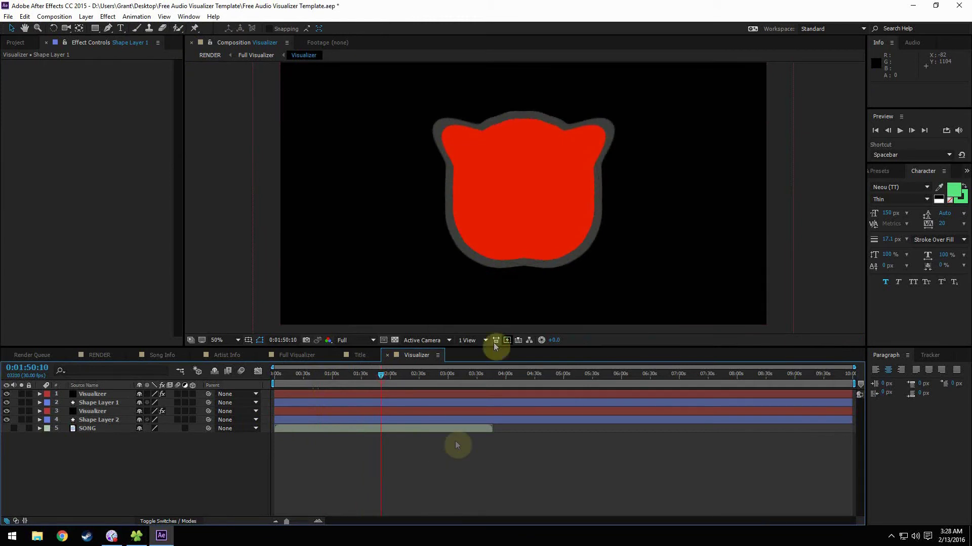
pyautogui.click(90, 411)
pyautogui.click(94, 420)
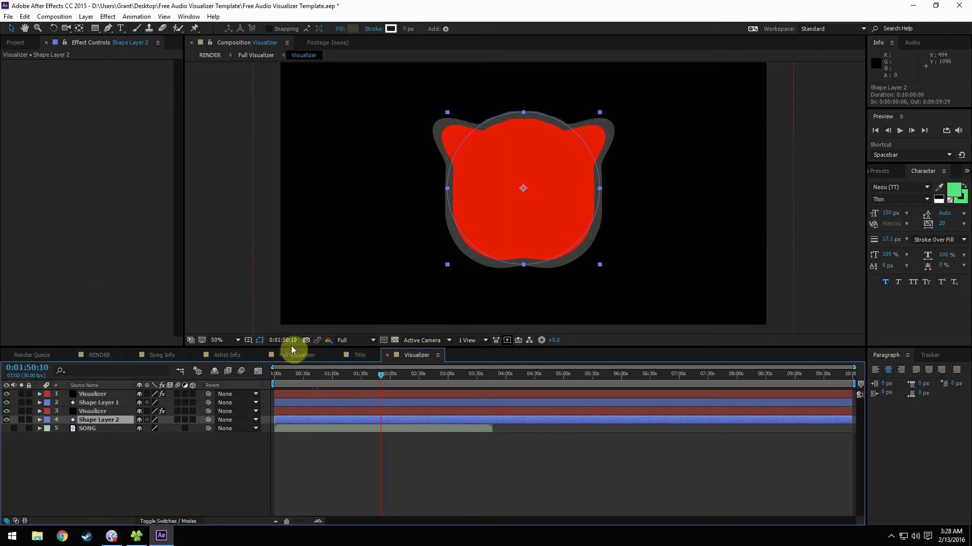
pyautogui.click(101, 355)
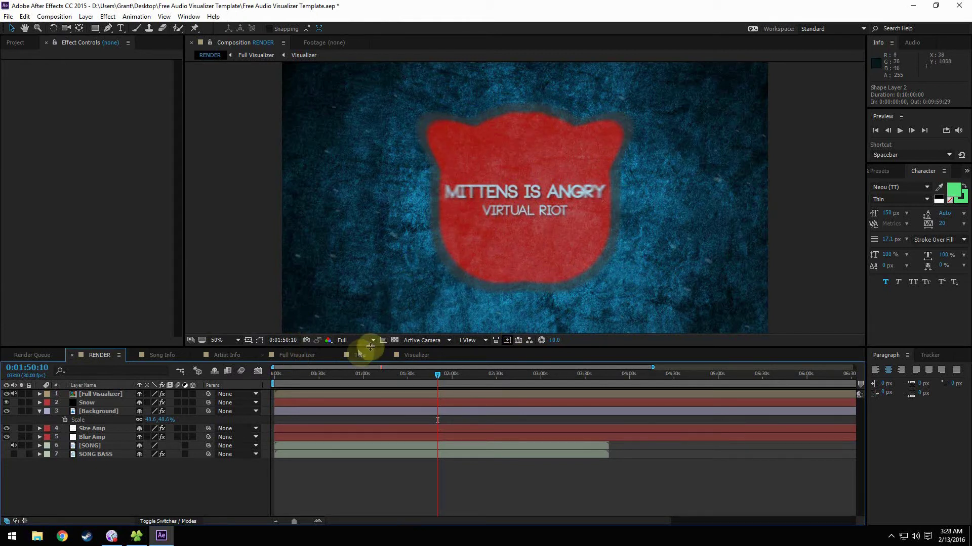
# - In the Visualizer composition, set the Audio Spectrum inside and outside colors of the lower Visualizer layer to white
pyautogui.click(420, 354)
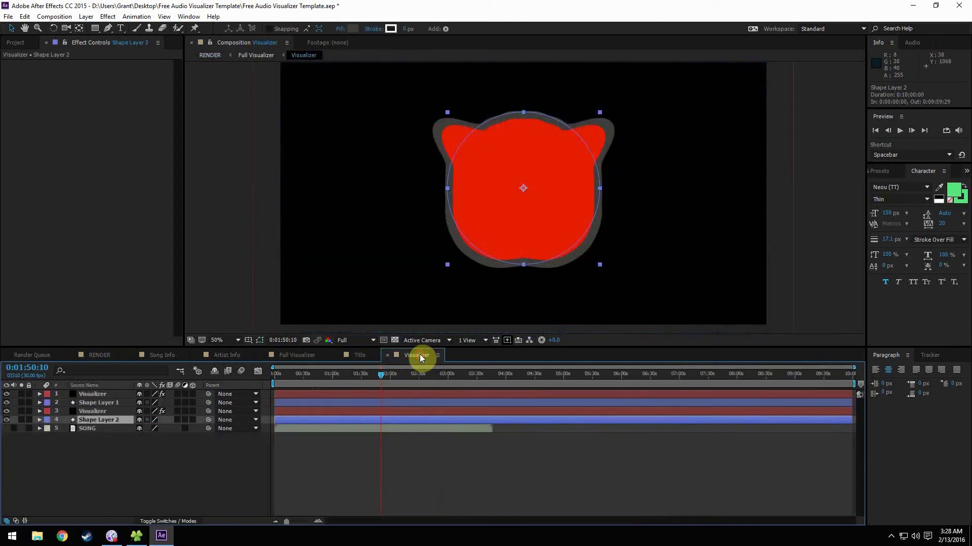
pyautogui.click(93, 410)
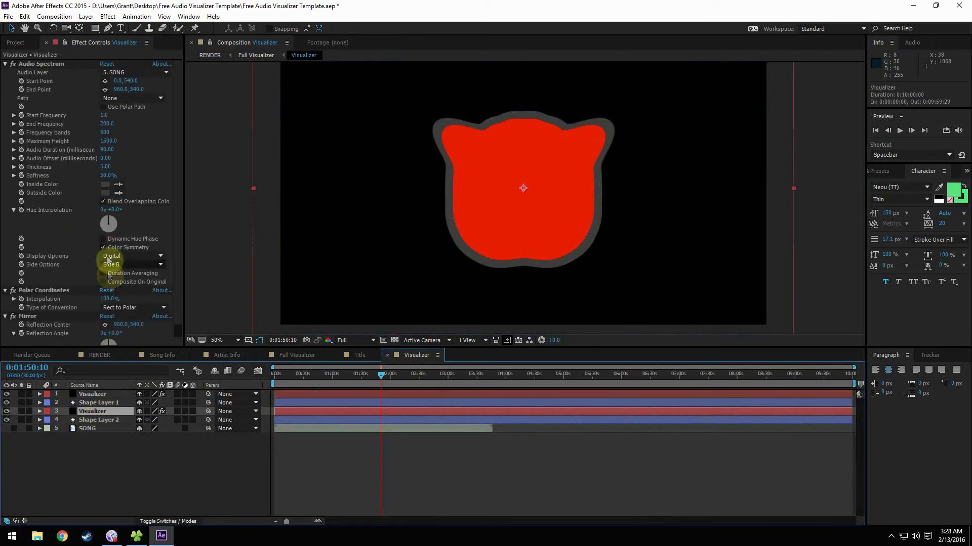
pyautogui.click(105, 185)
pyautogui.moveTo(6, 71); pyautogui.dragTo(10, 26)
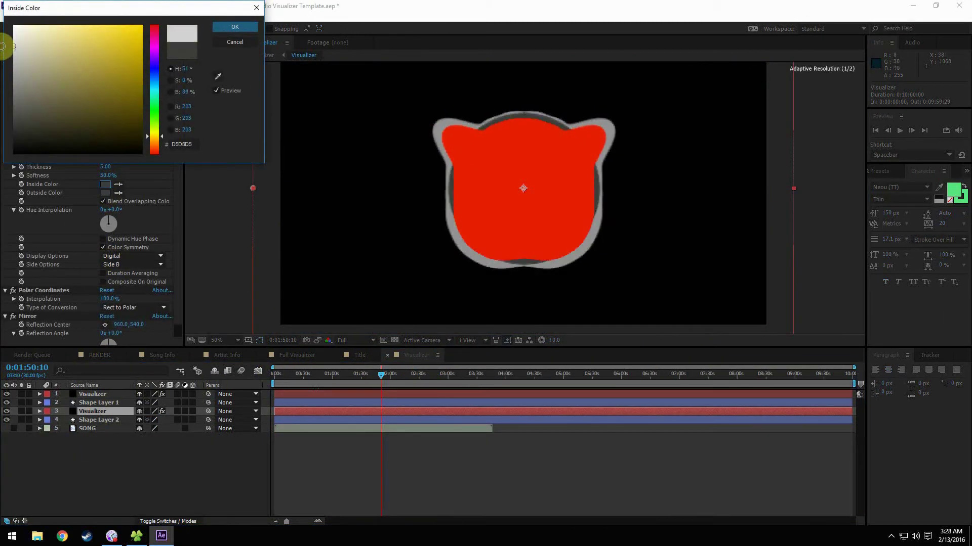
pyautogui.click(234, 26)
pyautogui.click(118, 193)
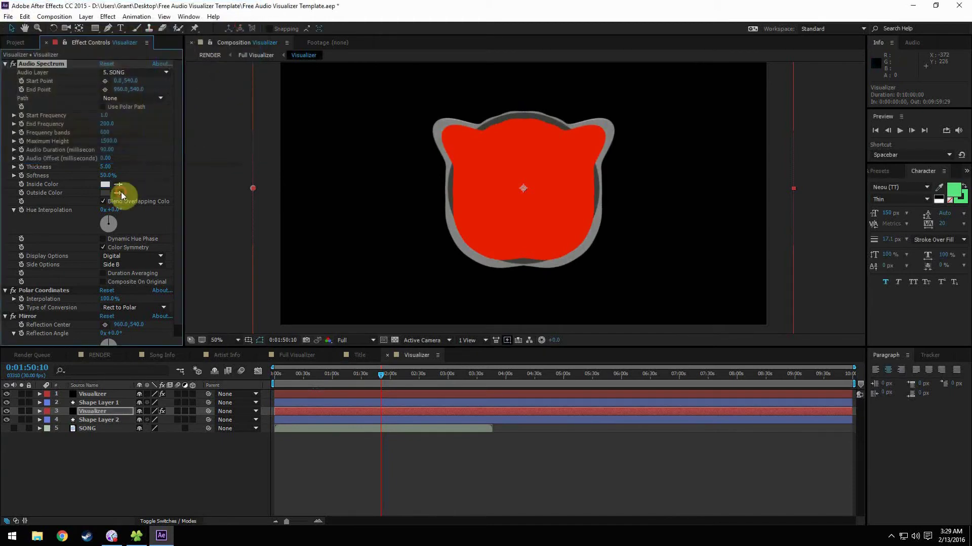
pyautogui.click(105, 184)
# - Fill Shape Layer 2 with white FFFFFF sampled from the outline and check RENDER at 0:01:00:18
pyautogui.click(108, 420)
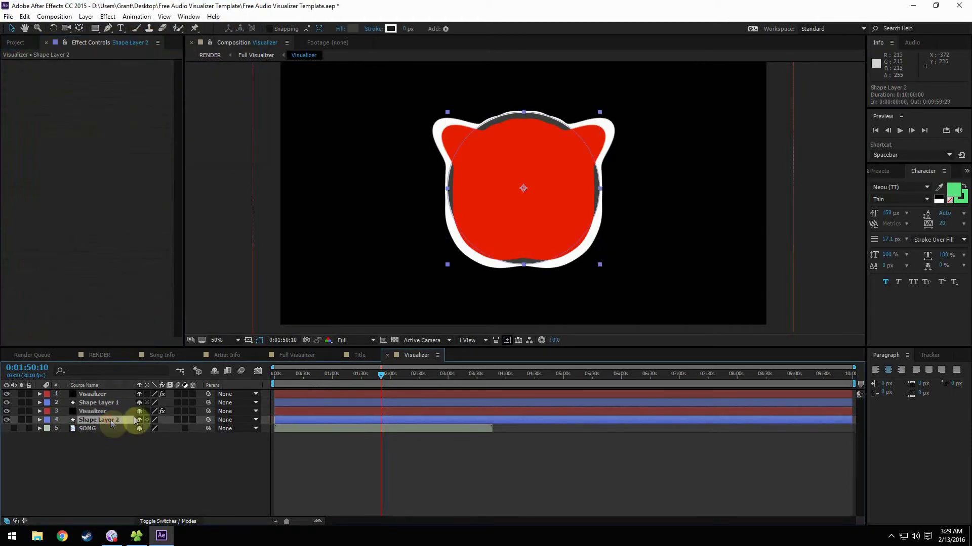
pyautogui.click(354, 28)
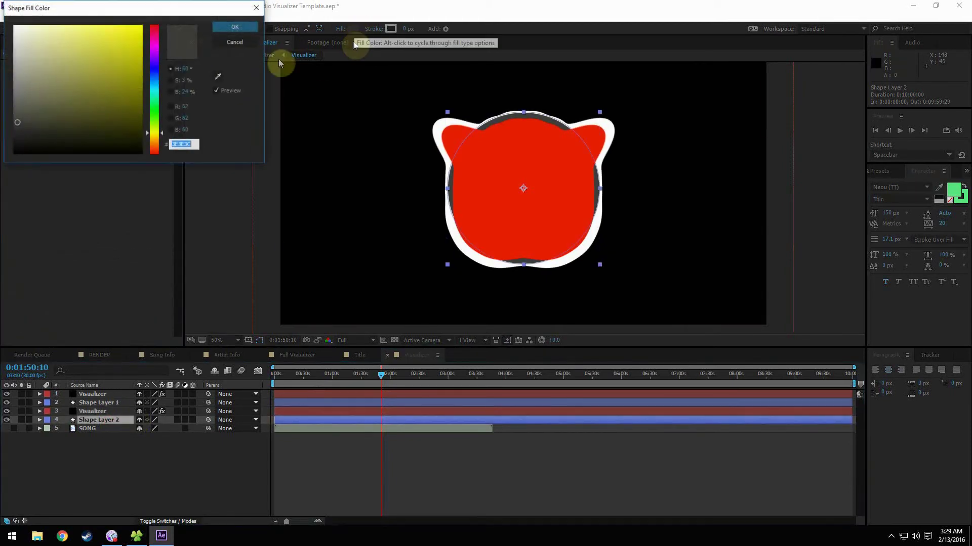
pyautogui.click(218, 77)
pyautogui.click(444, 123)
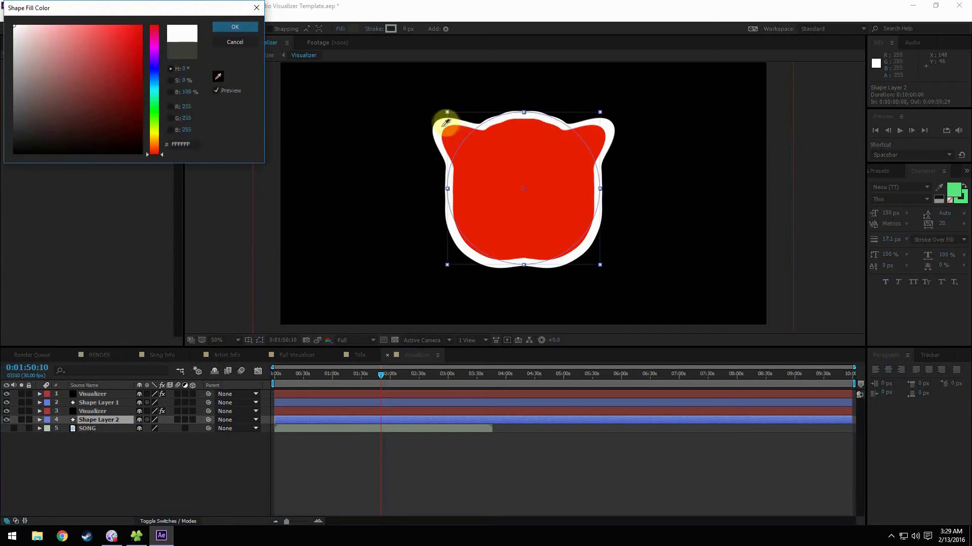
pyautogui.click(235, 26)
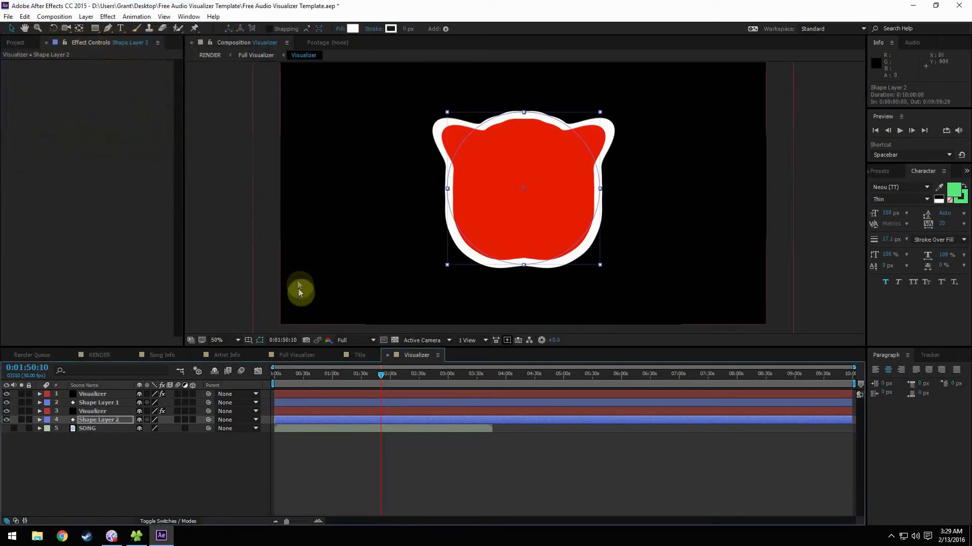
pyautogui.click(94, 356)
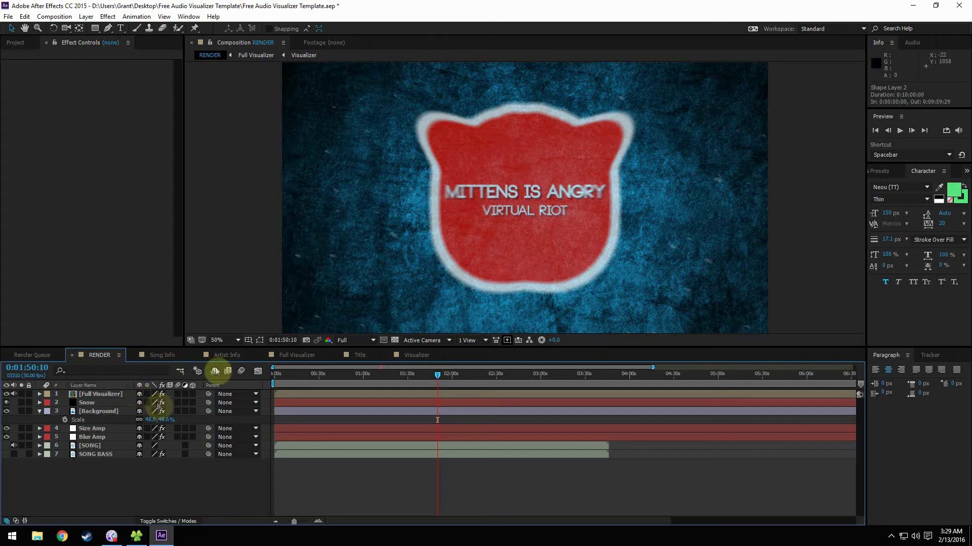
pyautogui.moveTo(396, 367); pyautogui.dragTo(363, 377)
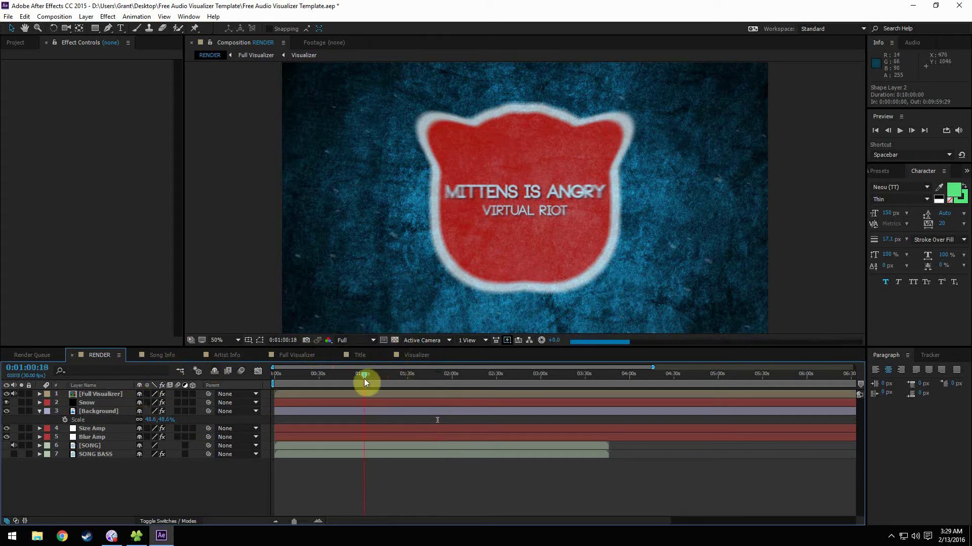
# - Delete the Blur Amp and Size Amp layers from the RENDER composition
pyautogui.moveTo(89, 428); pyautogui.dragTo(95, 436)
pyautogui.click(95, 436)
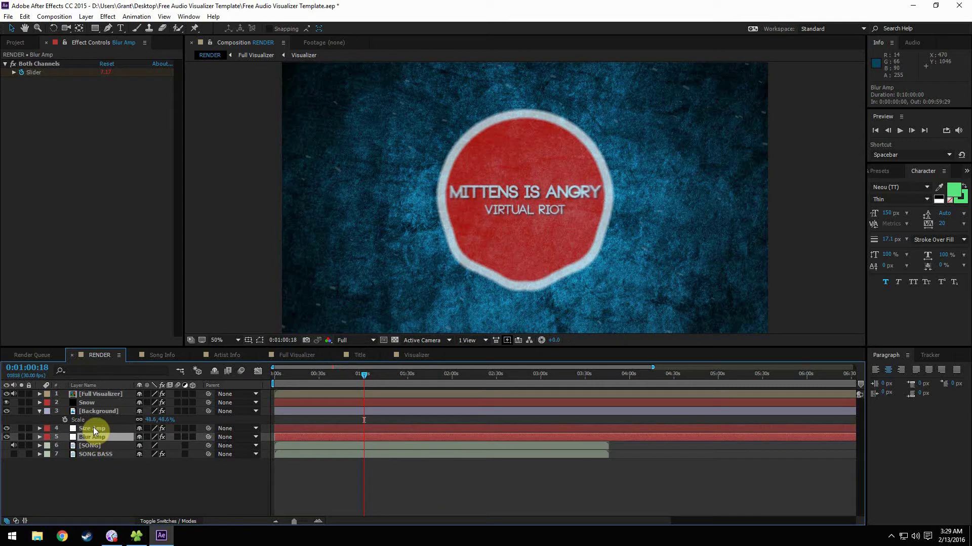
pyautogui.click(93, 429)
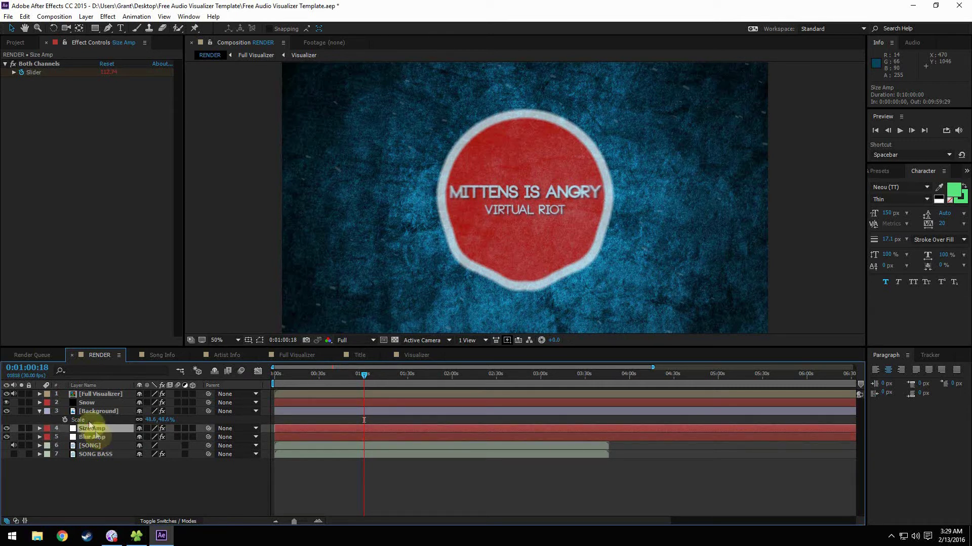
pyautogui.click(96, 438)
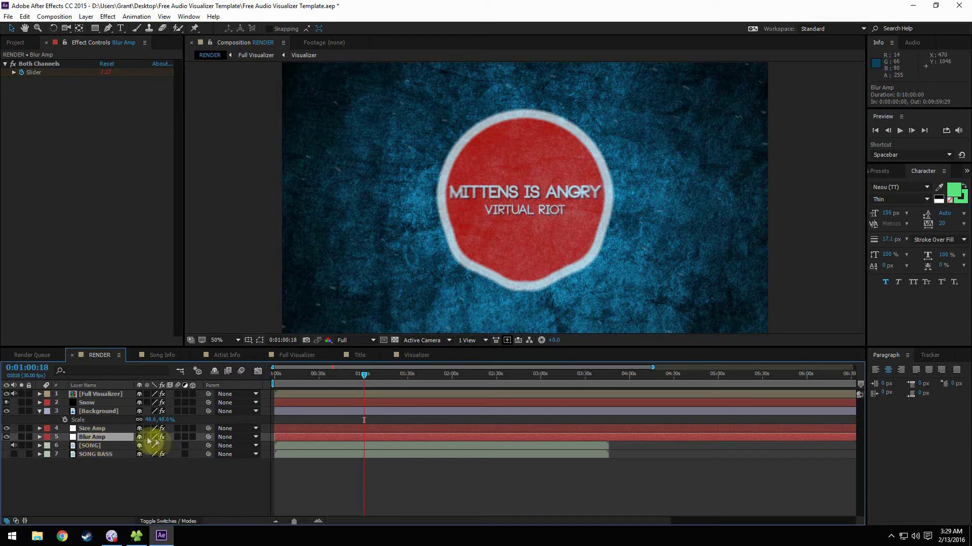
pyautogui.press('Delete')
pyautogui.click(102, 428)
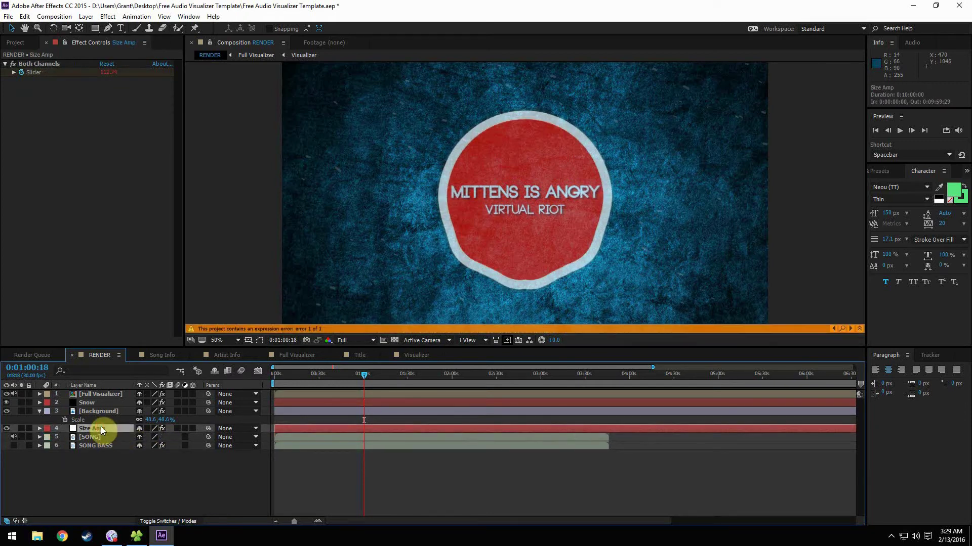
pyautogui.press('Delete')
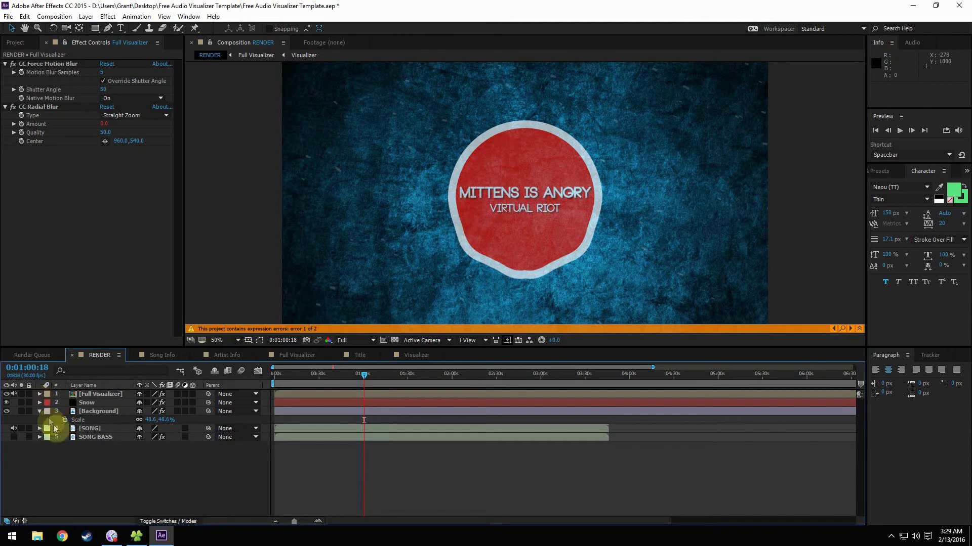
# - Convert the audio of the SONG BASS layer to keyframes
pyautogui.click(88, 429)
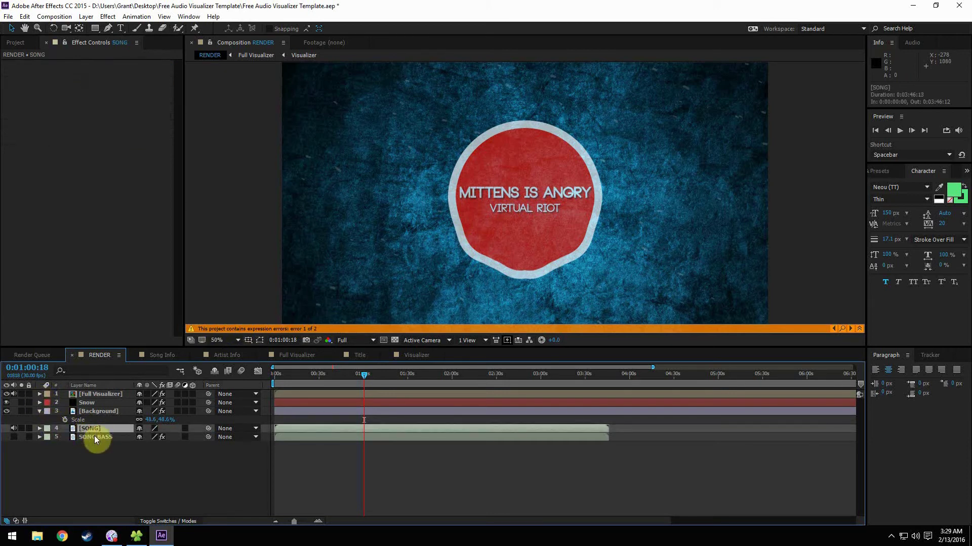
pyautogui.click(101, 438)
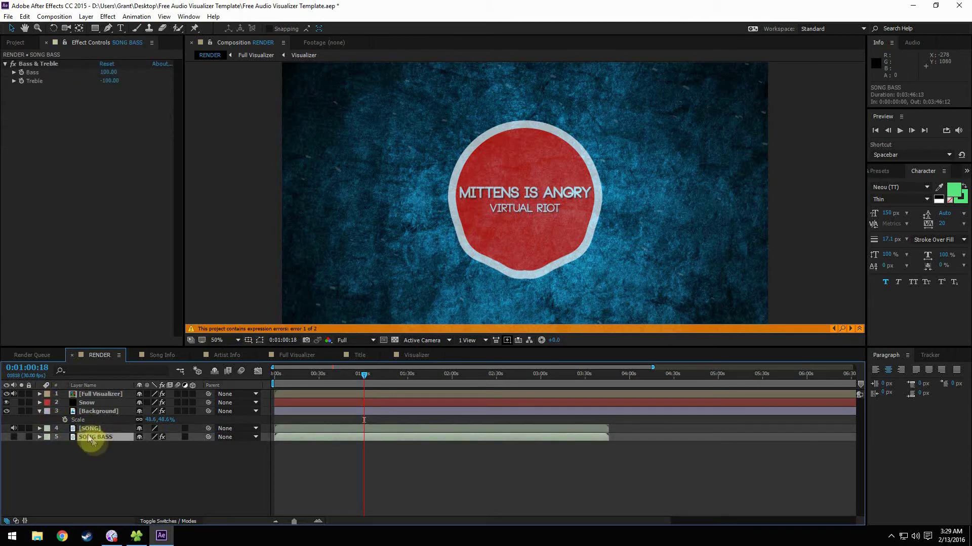
pyautogui.rightClick(310, 444)
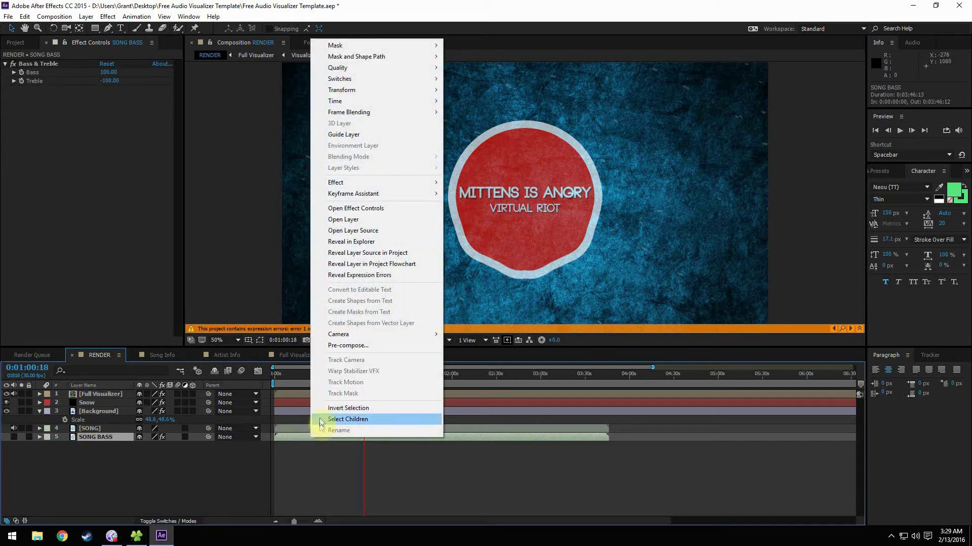
pyautogui.moveTo(375, 197)
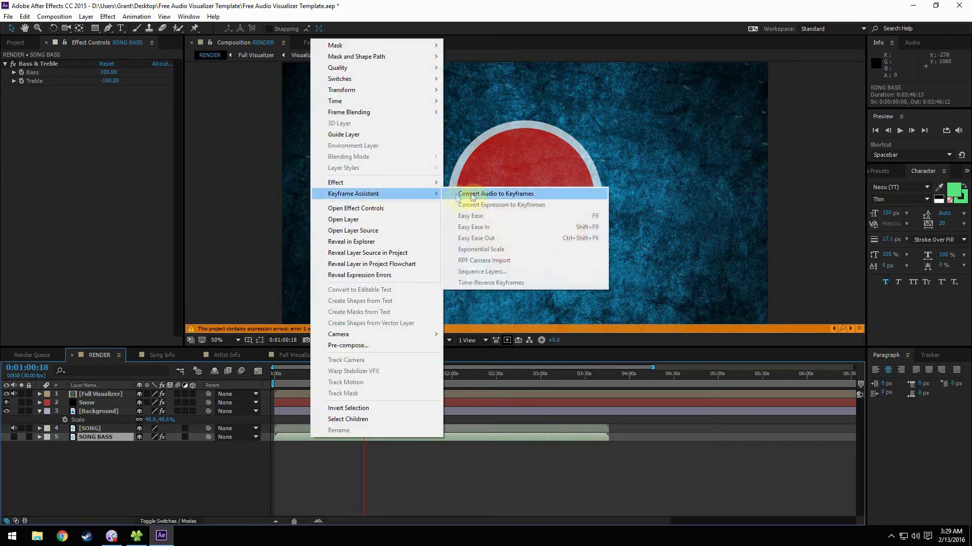
pyautogui.click(474, 195)
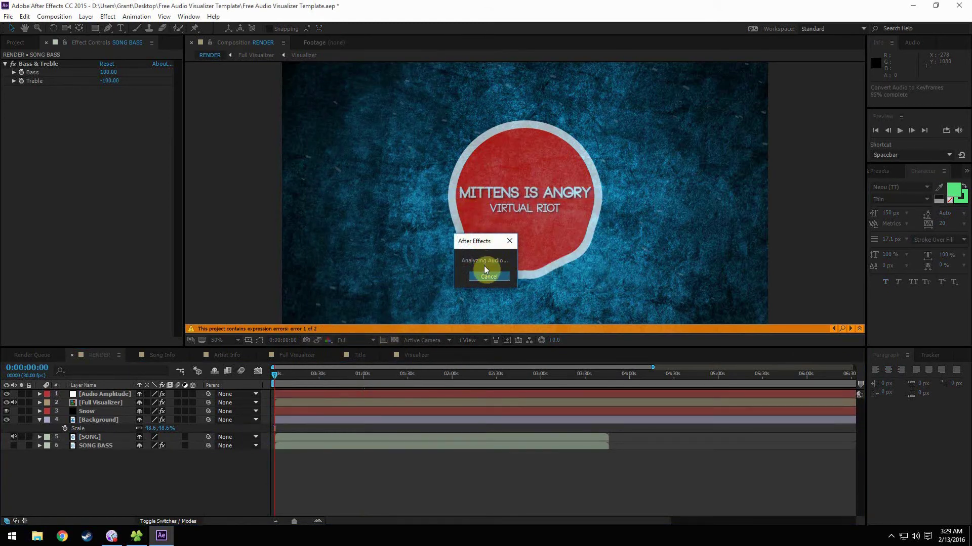
# - Move the Audio Amplitude layer directly above the SONG layer and rename it Size
pyautogui.click(114, 395)
pyautogui.moveTo(112, 396); pyautogui.dragTo(114, 432)
pyautogui.rightClick(99, 429)
pyautogui.click(121, 422)
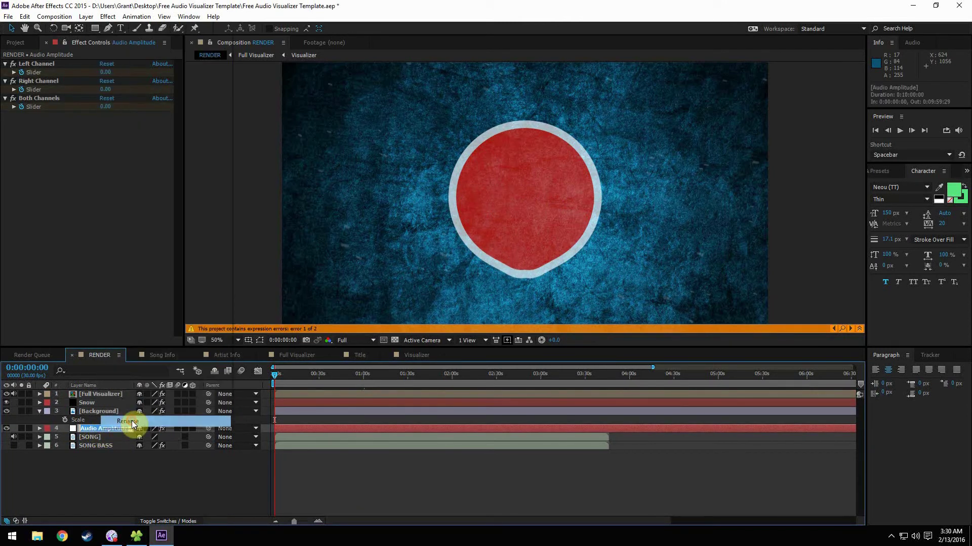
pyautogui.write('Size')
pyautogui.press('Return')
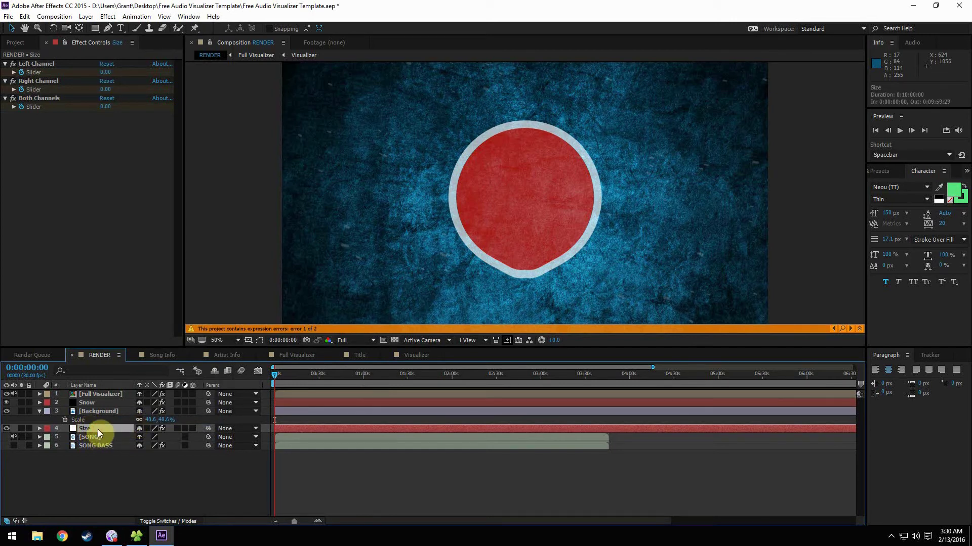
# - Duplicate the Size layer, place the copy directly beneath the original and rename it Blur
pyautogui.hotkey('ctrl', 'd')
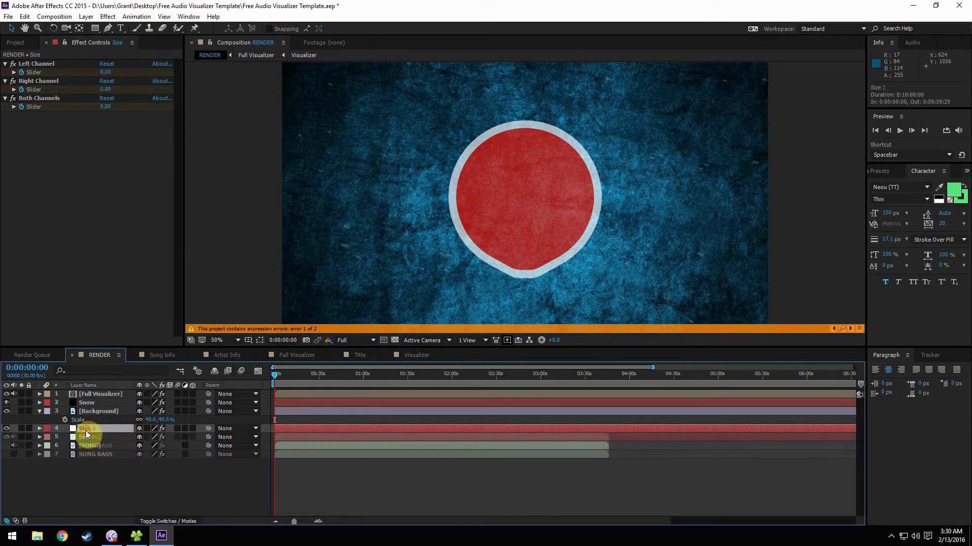
pyautogui.moveTo(86, 430); pyautogui.dragTo(92, 439)
pyautogui.rightClick(93, 439)
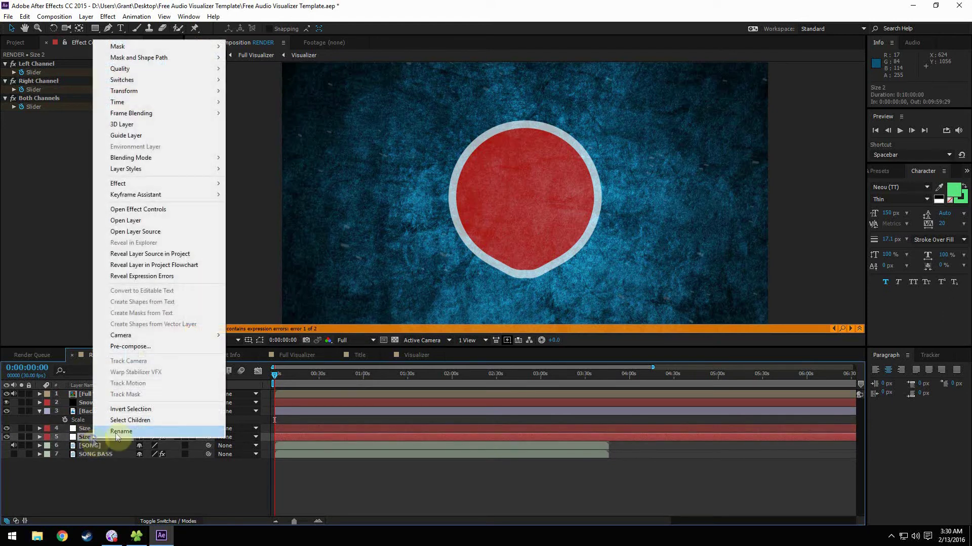
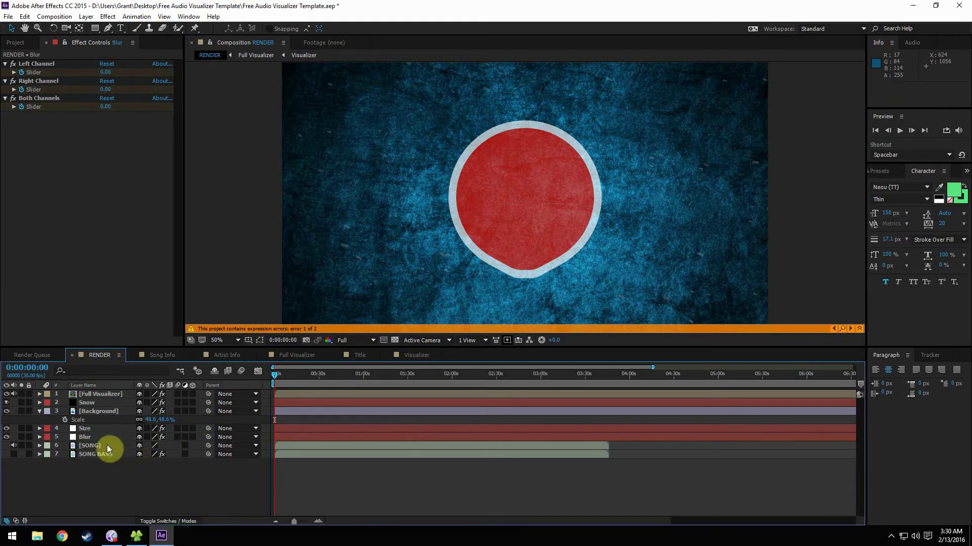
# - Delete the Left Channel and Right Channel effects from the Size layer, keeping only Both Channels
pyautogui.click(91, 438)
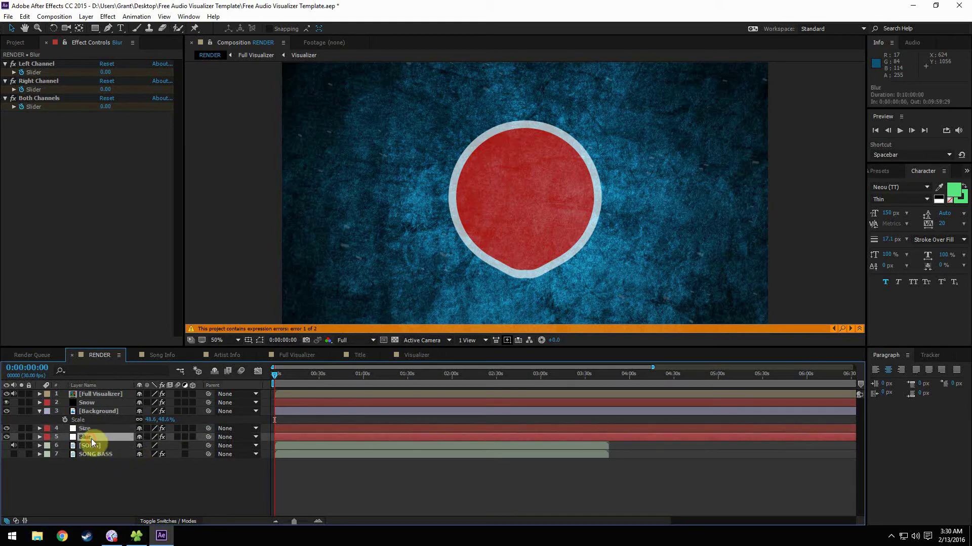
pyautogui.click(40, 428)
pyautogui.click(41, 454)
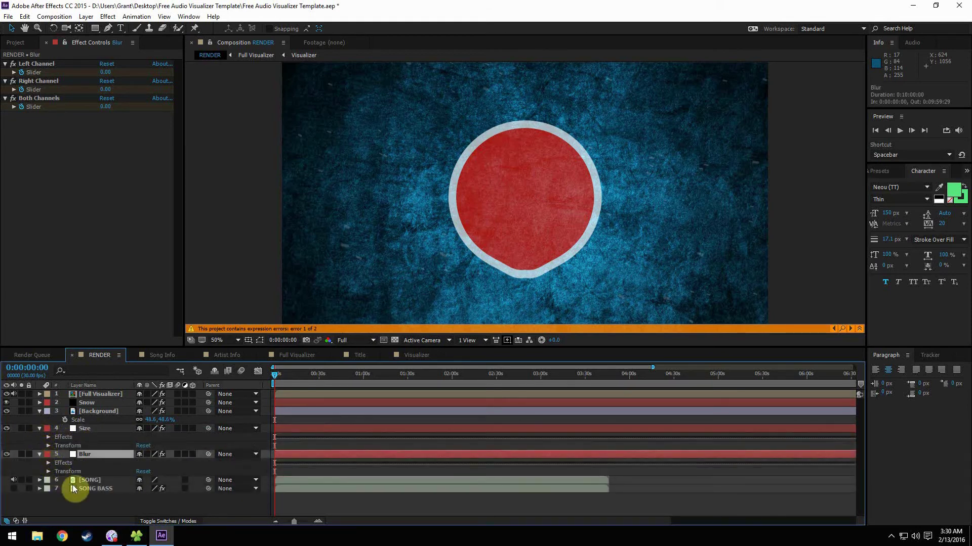
pyautogui.click(49, 437)
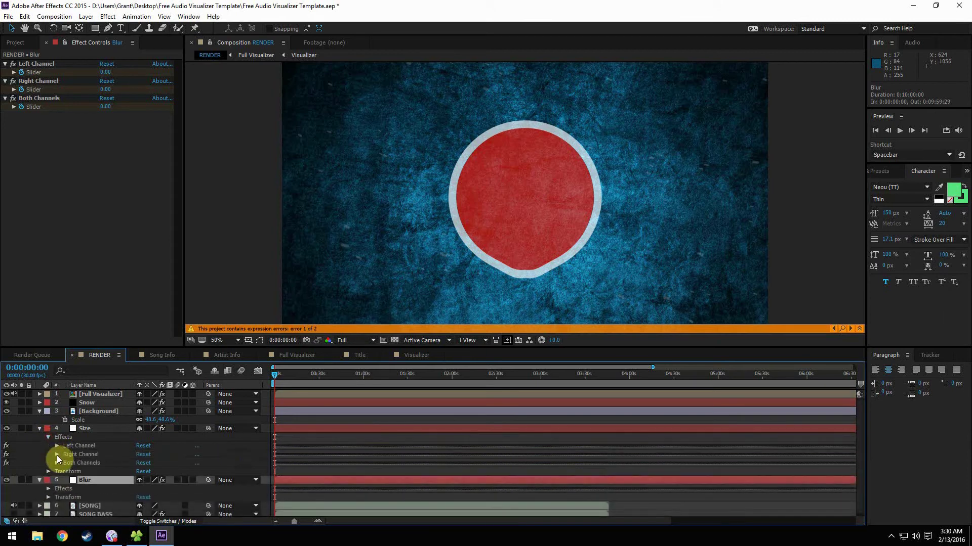
pyautogui.click(74, 444)
pyautogui.press('Delete')
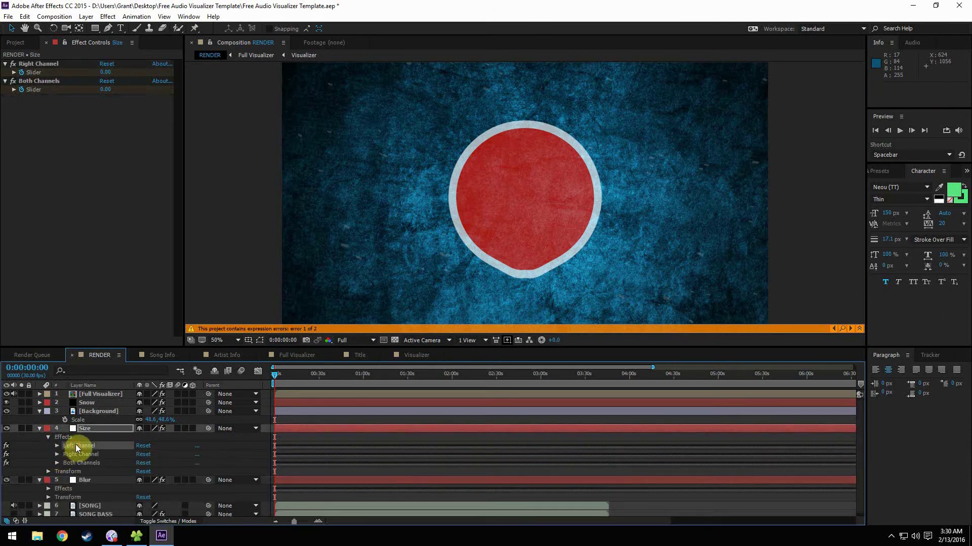
pyautogui.click(75, 444)
pyautogui.press('Delete')
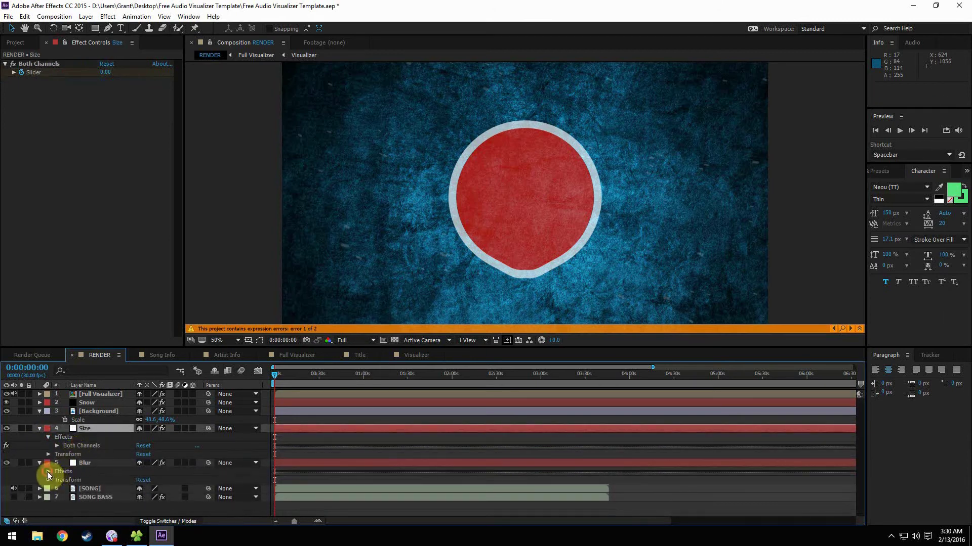
# - Delete the Left Channel and Right Channel effects from the Blur layer, keeping only Both Channels
pyautogui.click(48, 472)
pyautogui.click(73, 479)
pyautogui.press('Delete')
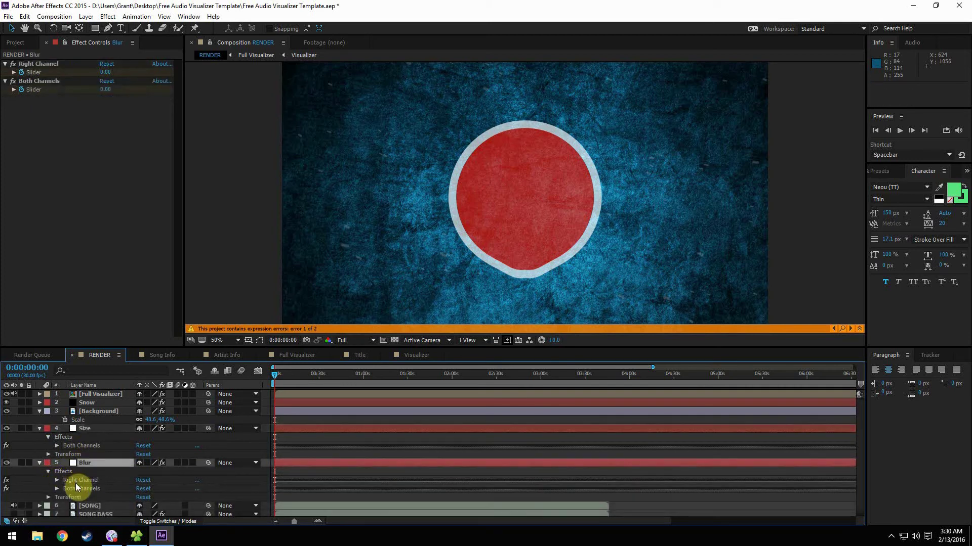
pyautogui.click(76, 480)
pyautogui.press('Delete')
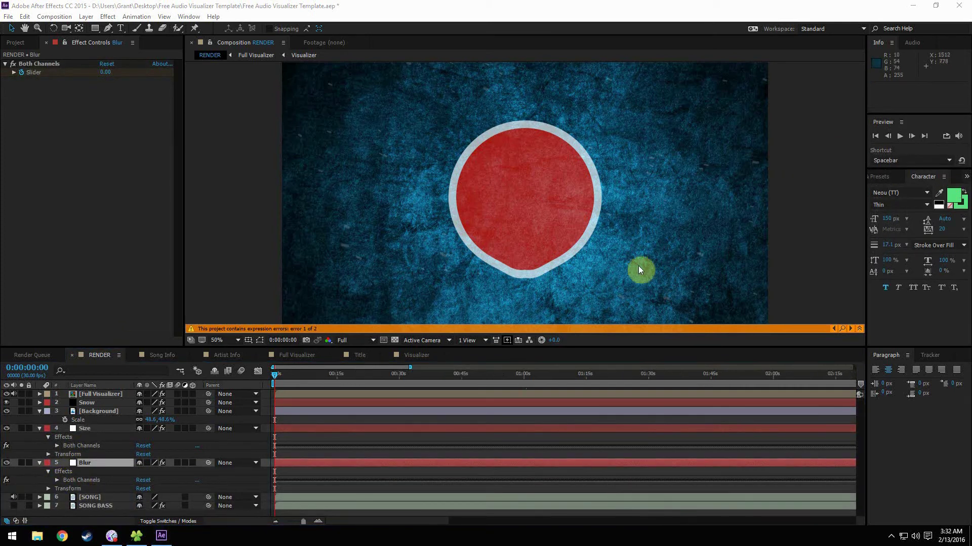
# - Add the expression linear (value, 0, 12, 100, 120) to the Both Channels slider of the Size layer
pyautogui.click(56, 445)
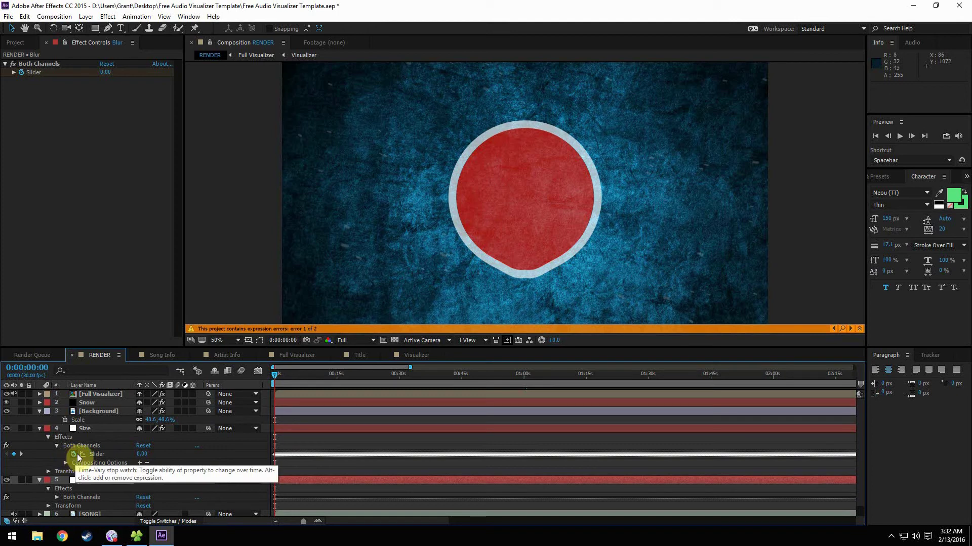
pyautogui.keyDown('alt'); pyautogui.click(75, 454); pyautogui.keyUp('alt')
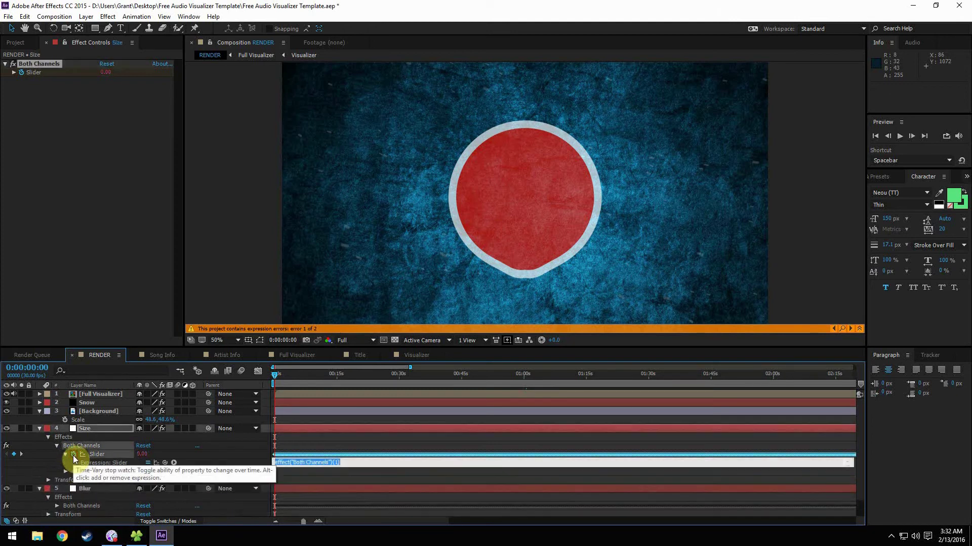
pyautogui.press('KP_Enter')
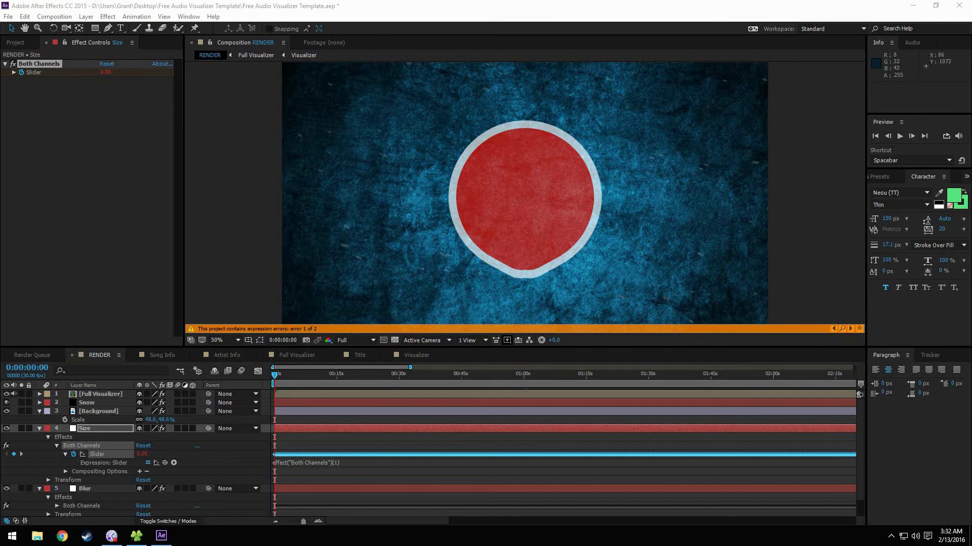
pyautogui.click(347, 463)
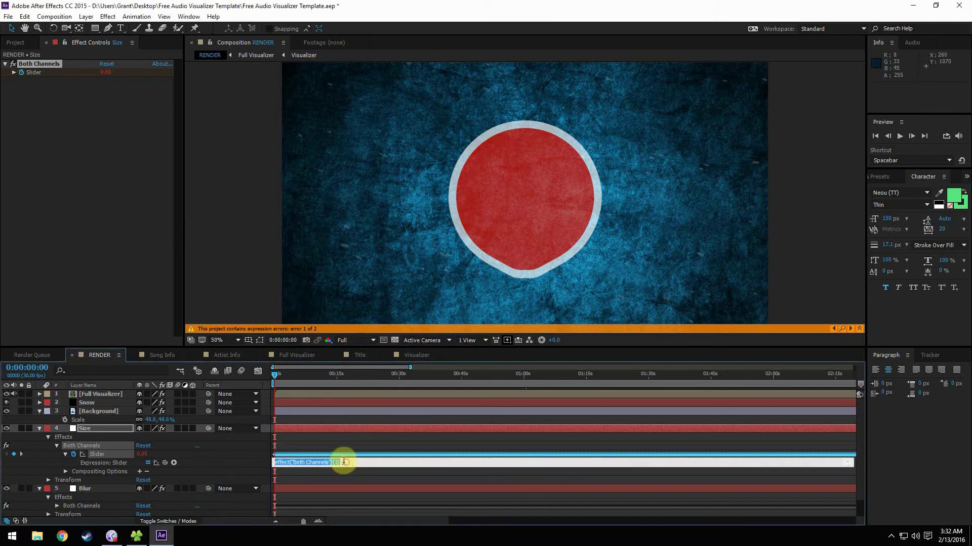
pyautogui.write('linear (value, 0, 12, 100, 120)')
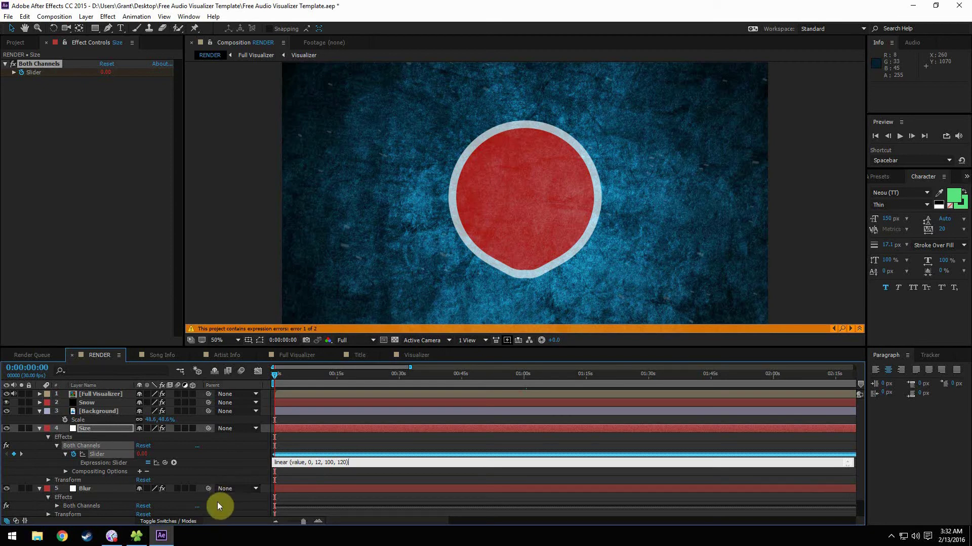
# - Add the expression linear (value, 0, 15, 0, 10) to the Blur layer's Both Channels slider and move the current time to 0:00:17:02
pyautogui.scroll(-1, 101, 460)
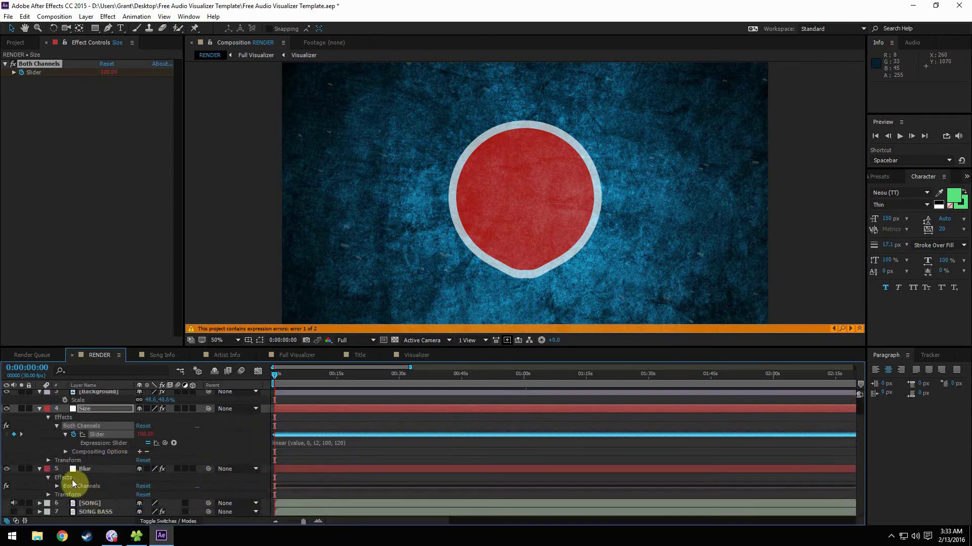
pyautogui.click(56, 487)
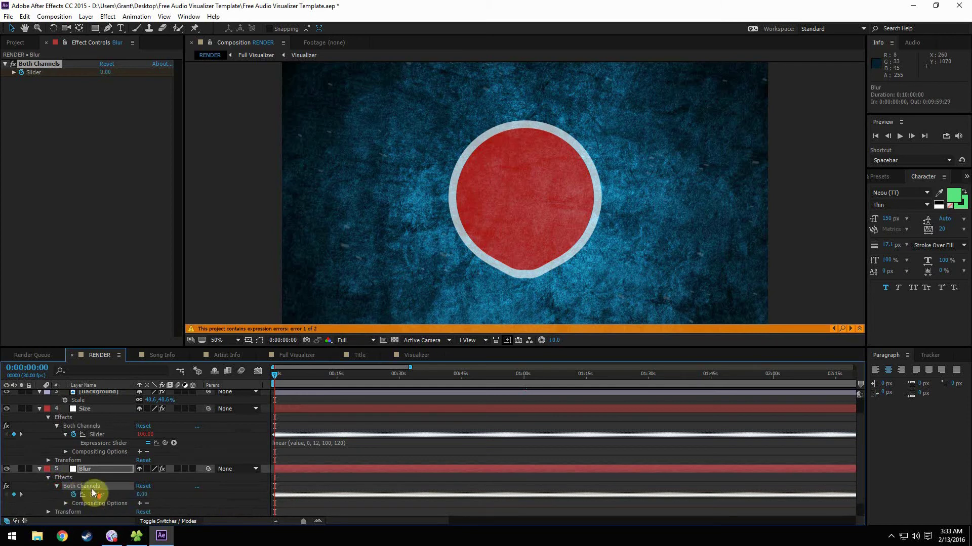
pyautogui.scroll(-1, 75, 481)
pyautogui.keyDown('alt'); pyautogui.click(73, 478); pyautogui.keyUp('alt')
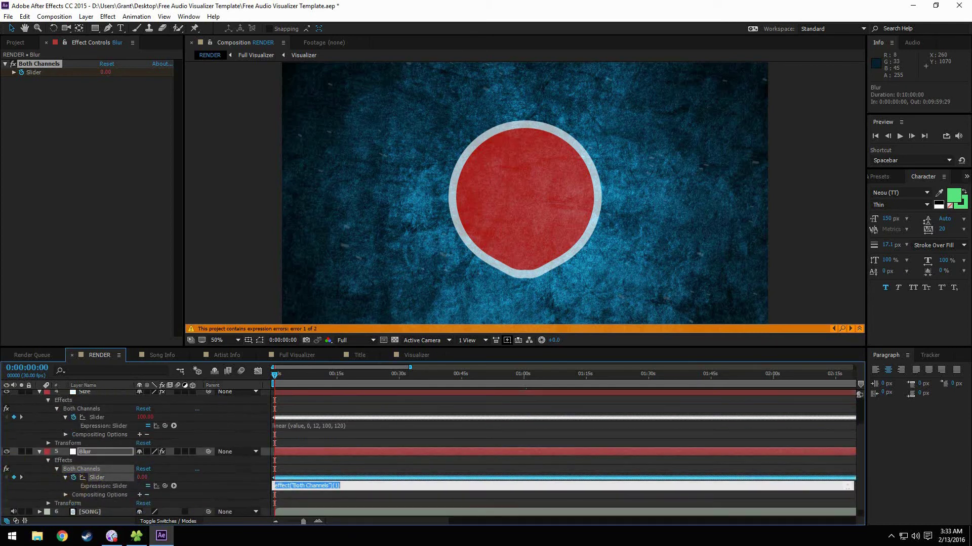
pyautogui.press('KP_Enter')
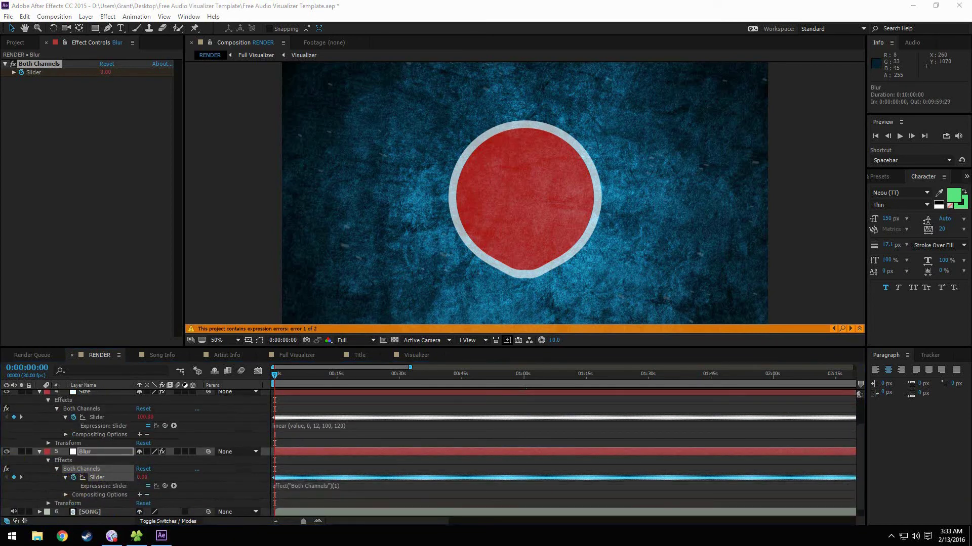
pyautogui.click(354, 487)
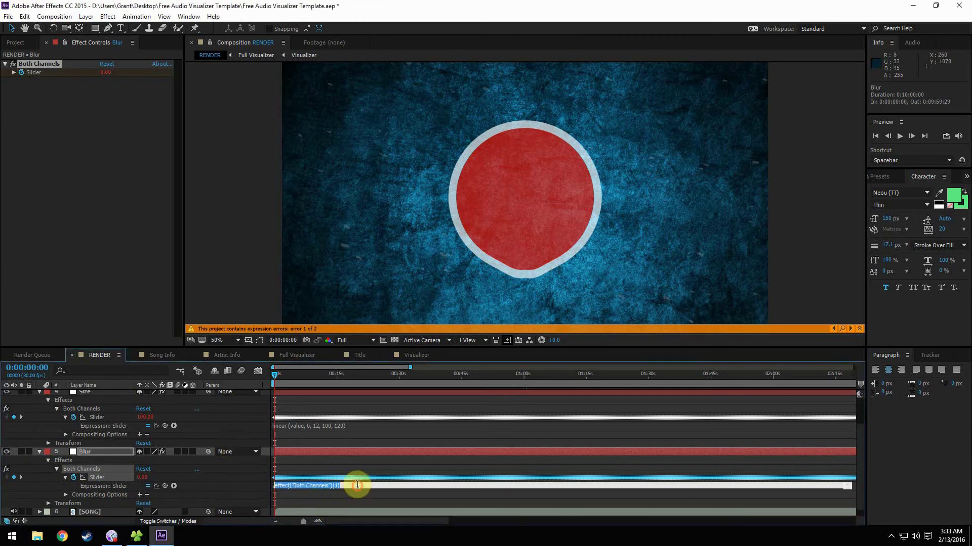
pyautogui.write('linear (value, 0, 15, 0, 10)')
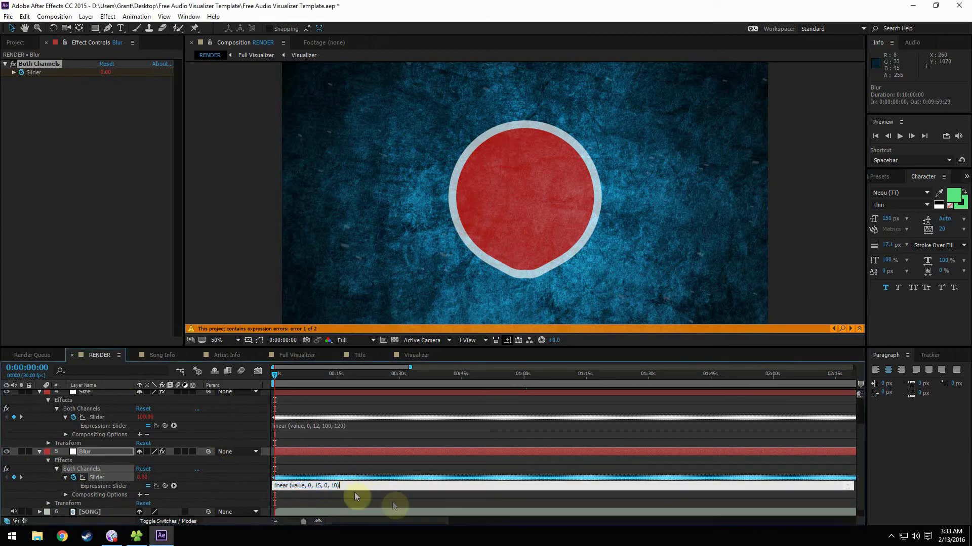
pyautogui.click(320, 465)
pyautogui.moveTo(275, 378); pyautogui.dragTo(346, 401)
pyautogui.click(277, 389)
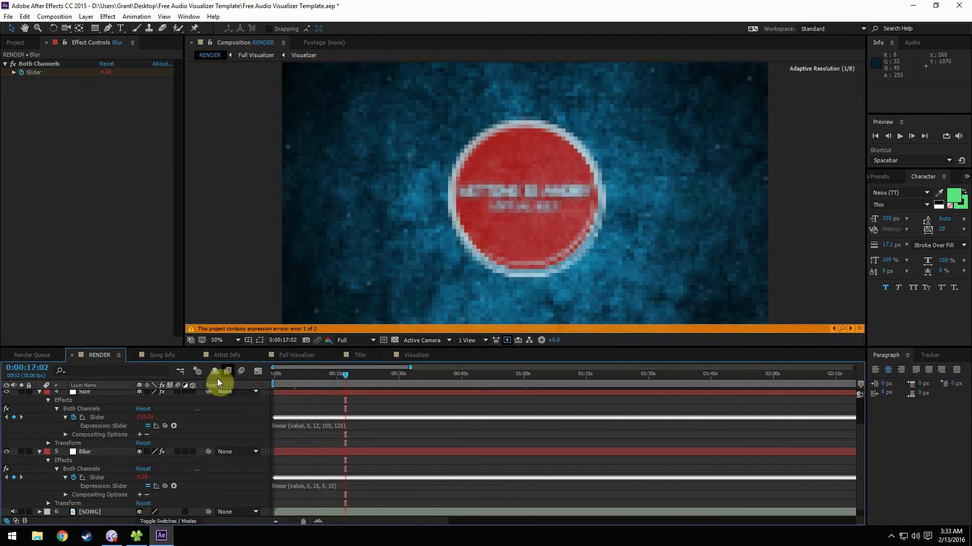
# - Replace the Full Visualizer layer's Scale expression with a link to the Size layer's Both Channels slider
pyautogui.scroll(3, 217, 422)
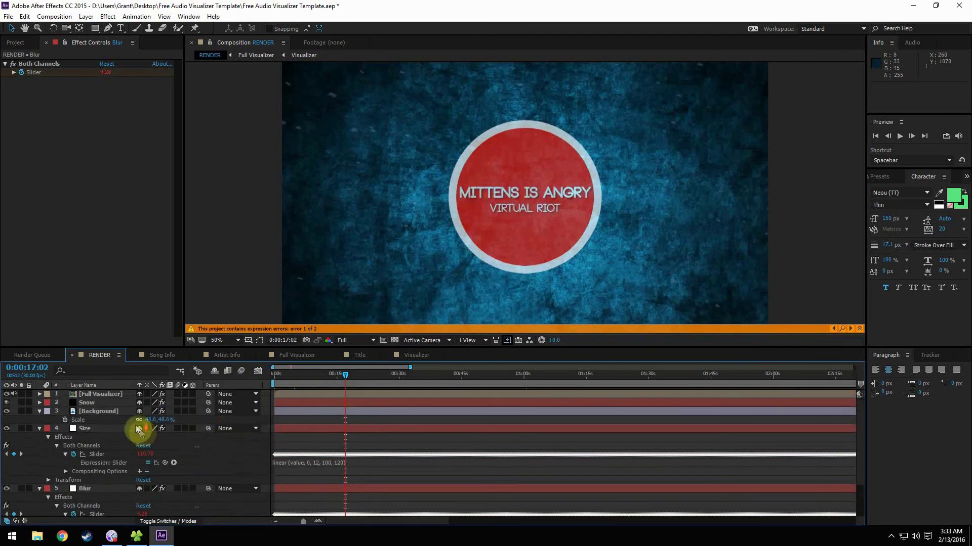
pyautogui.click(39, 394)
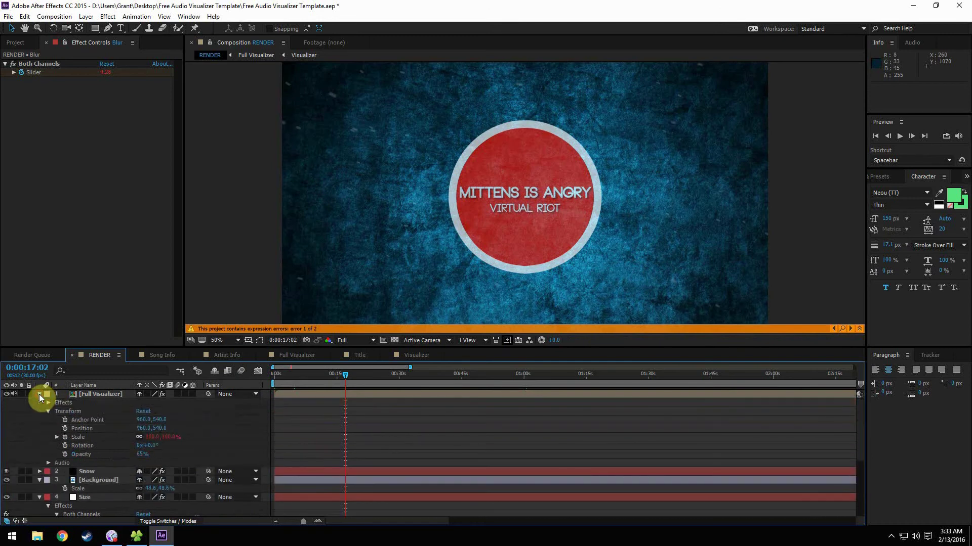
pyautogui.keyDown('alt'); pyautogui.click(66, 437); pyautogui.keyUp('alt')
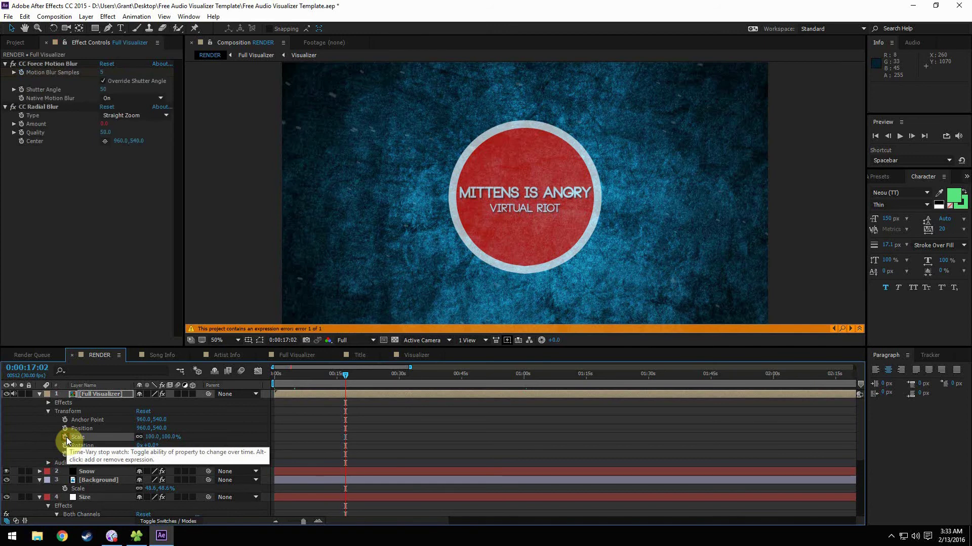
pyautogui.keyDown('alt'); pyautogui.click(66, 437); pyautogui.keyUp('alt')
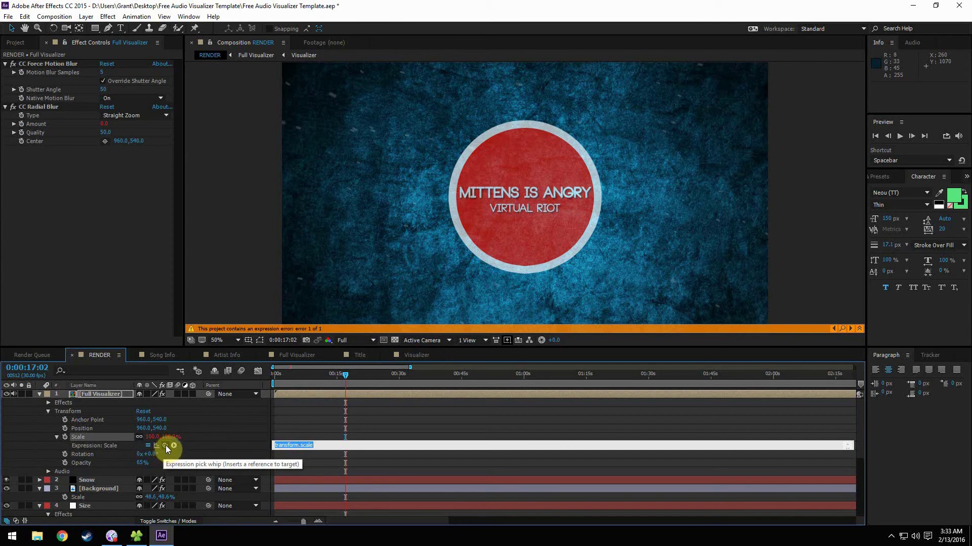
pyautogui.moveTo(166, 445); pyautogui.dragTo(99, 481)
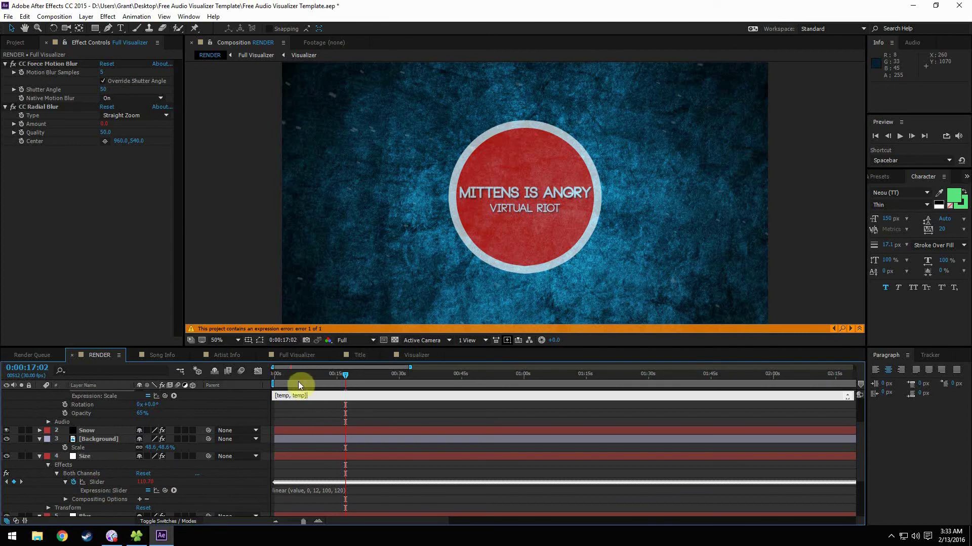
pyautogui.click(304, 425)
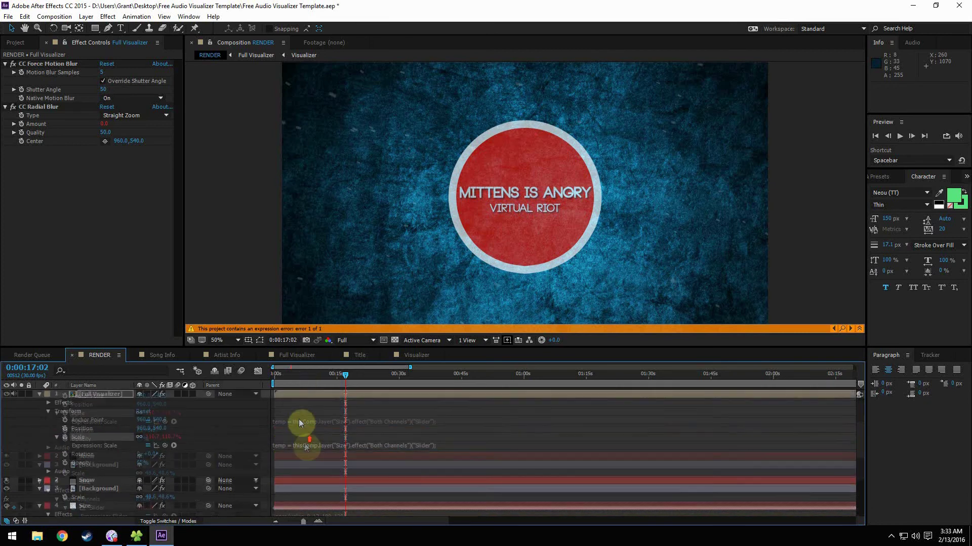
# - Check the visualizer circle's scaling at 0:00:08:19, 0:00:16:02 and 0:00:02:17 in the RENDER composition
pyautogui.click(310, 380)
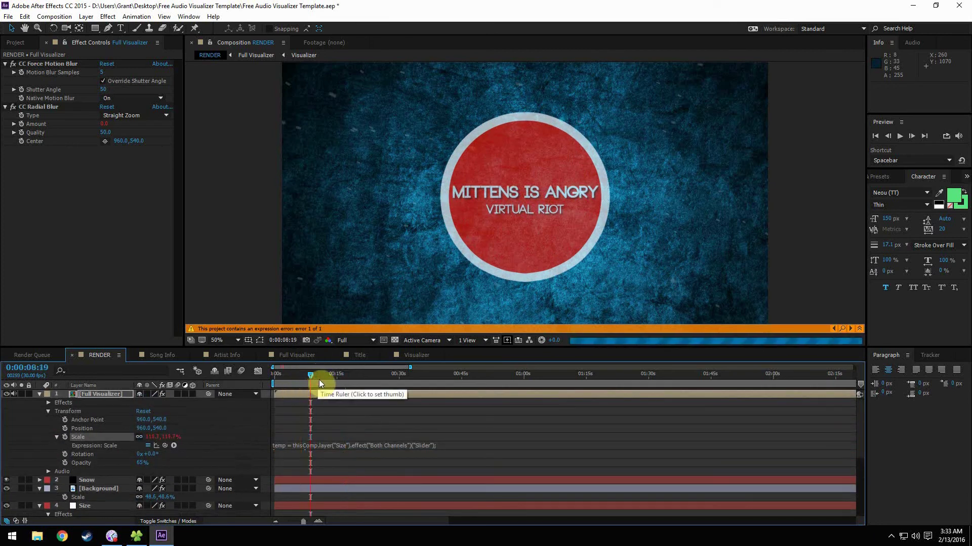
pyautogui.click(341, 383)
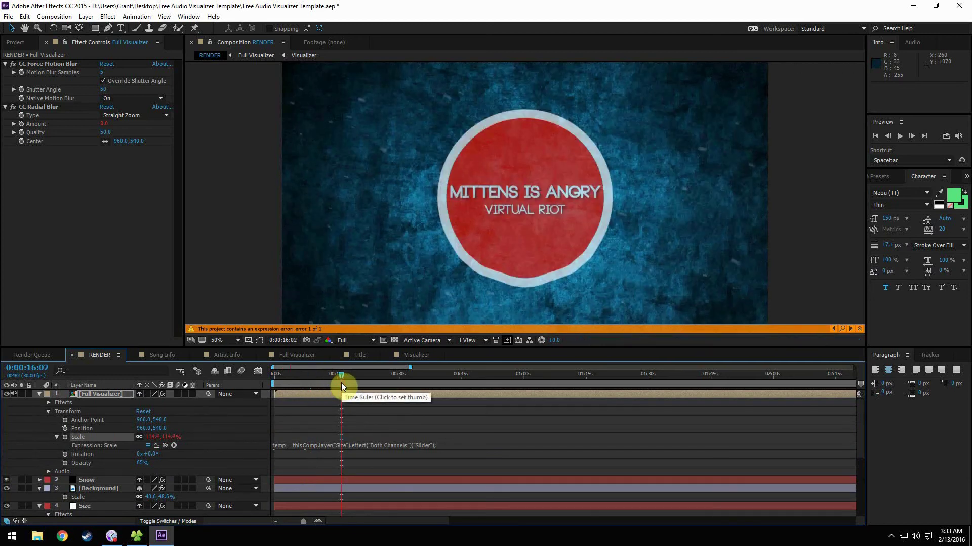
pyautogui.click(284, 376)
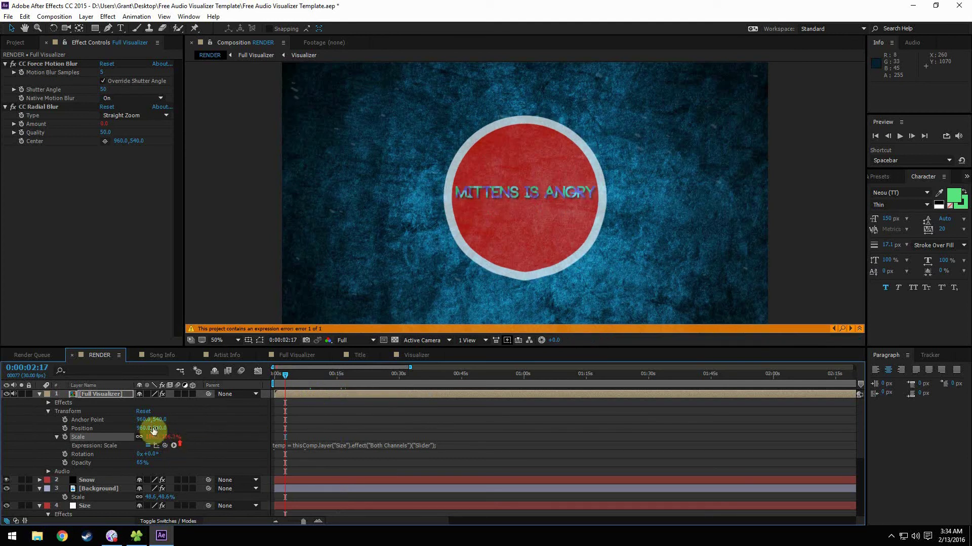
# - Replace the expression on the Full Visualizer layer's CC Radial Blur Amount with a link to the Blur layer's Both Channels slider
pyautogui.click(48, 412)
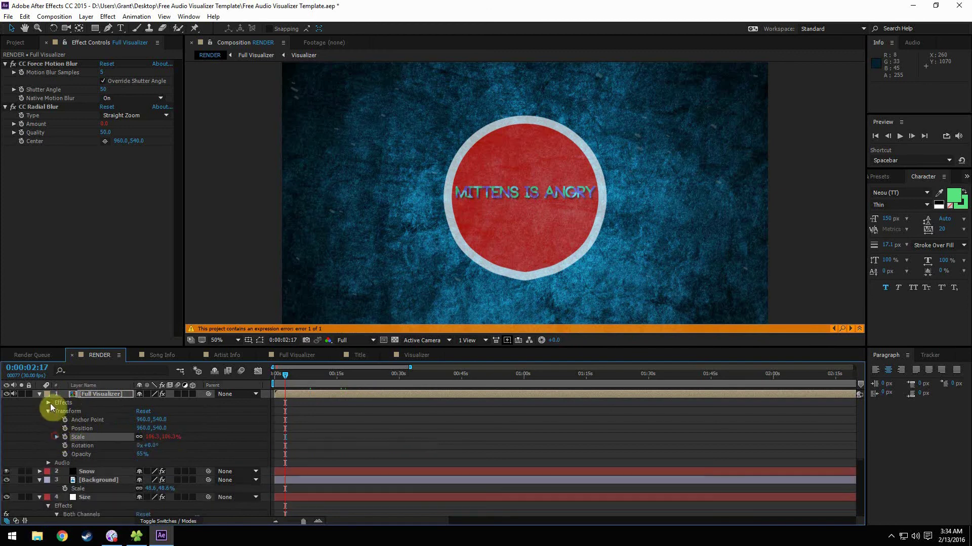
pyautogui.click(48, 403)
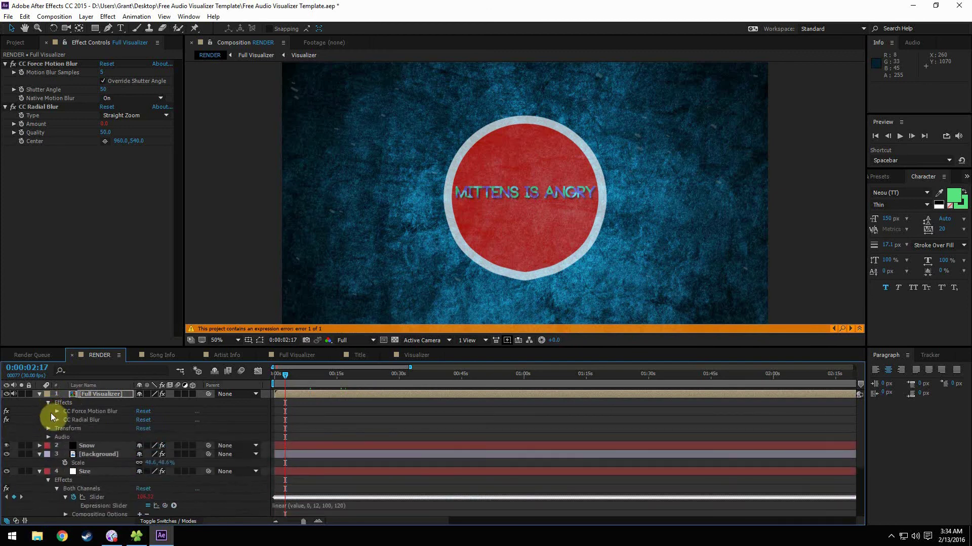
pyautogui.click(57, 420)
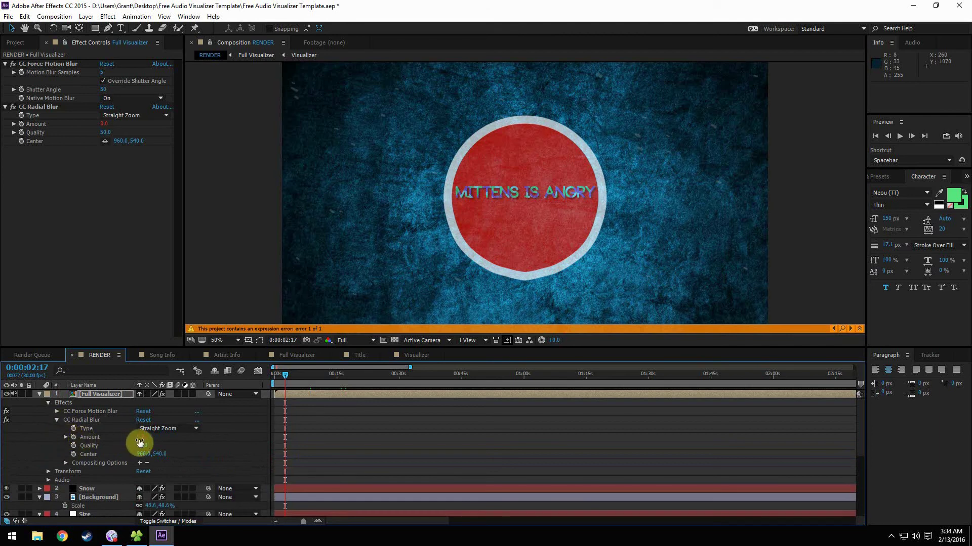
pyautogui.keyDown('alt'); pyautogui.click(74, 437); pyautogui.keyUp('alt')
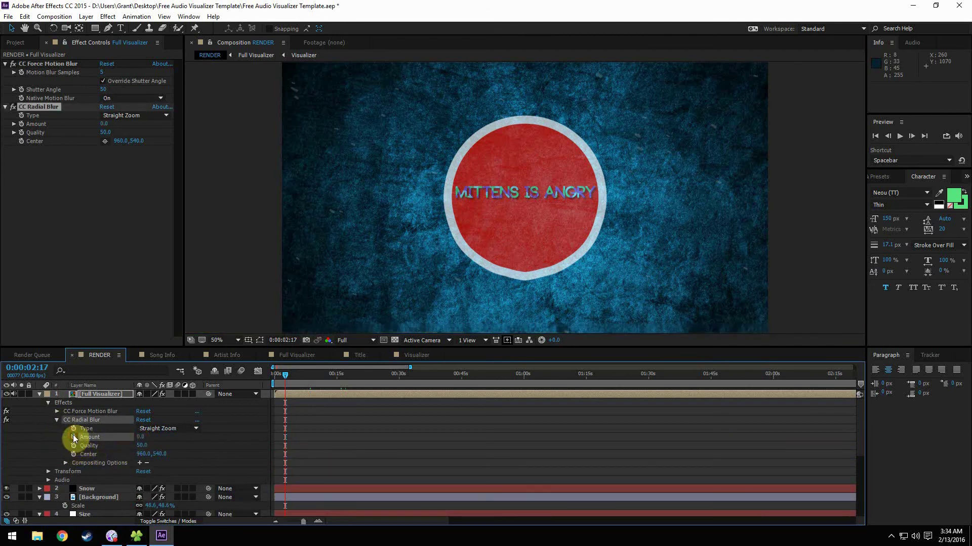
pyautogui.moveTo(164, 445); pyautogui.dragTo(106, 485)
pyautogui.scroll(3, 106, 485)
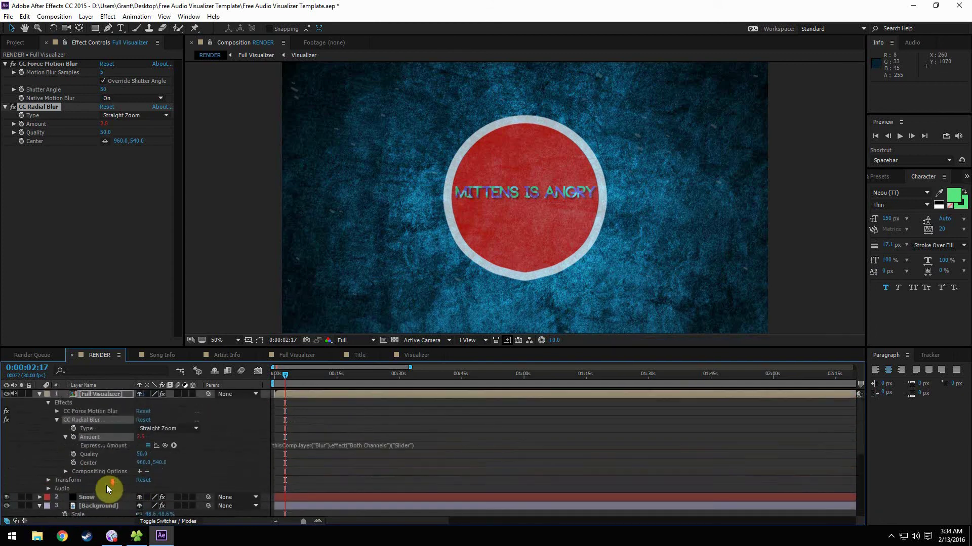
# - Collapse the Full Visualizer, Background, Size and Blur layers and move the current time to 0:00:29:07
pyautogui.click(40, 394)
pyautogui.click(39, 411)
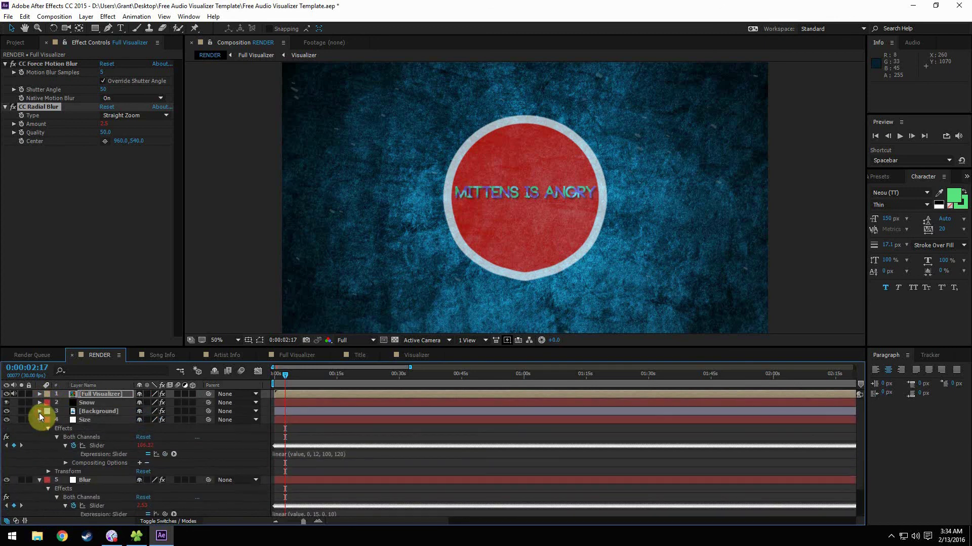
pyautogui.click(39, 420)
pyautogui.click(39, 428)
pyautogui.click(320, 376)
pyautogui.moveTo(320, 375); pyautogui.dragTo(395, 379)
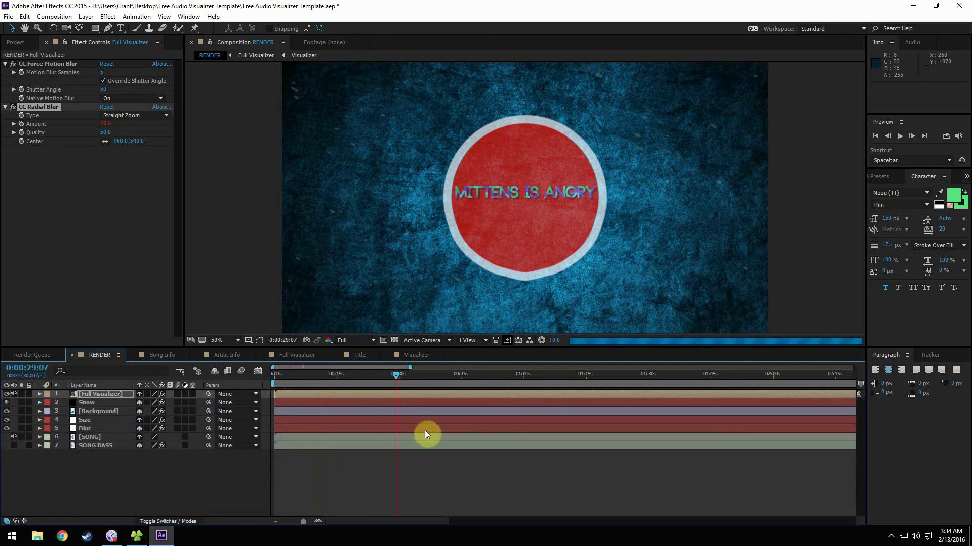